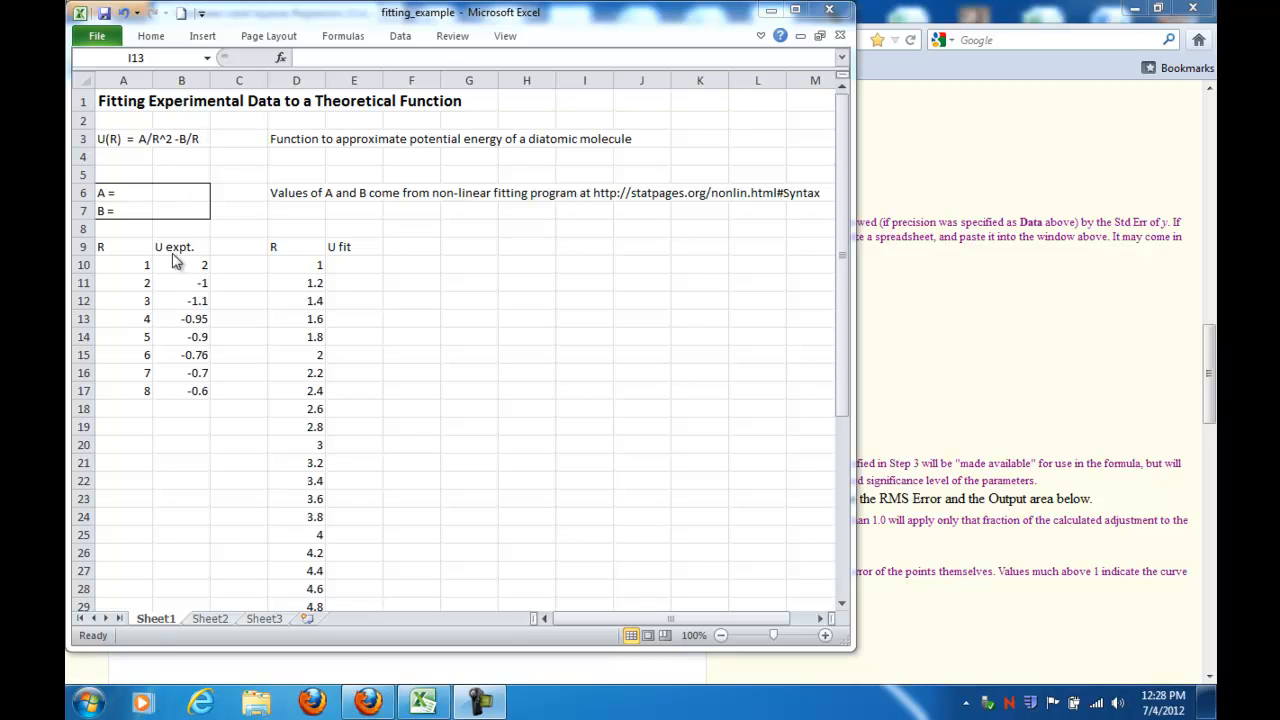
Step: Select the R and U expt. data in A10:B17 and insert a scatter chart with markers only
{"action": "left_click", "coordinate": [114, 249]}
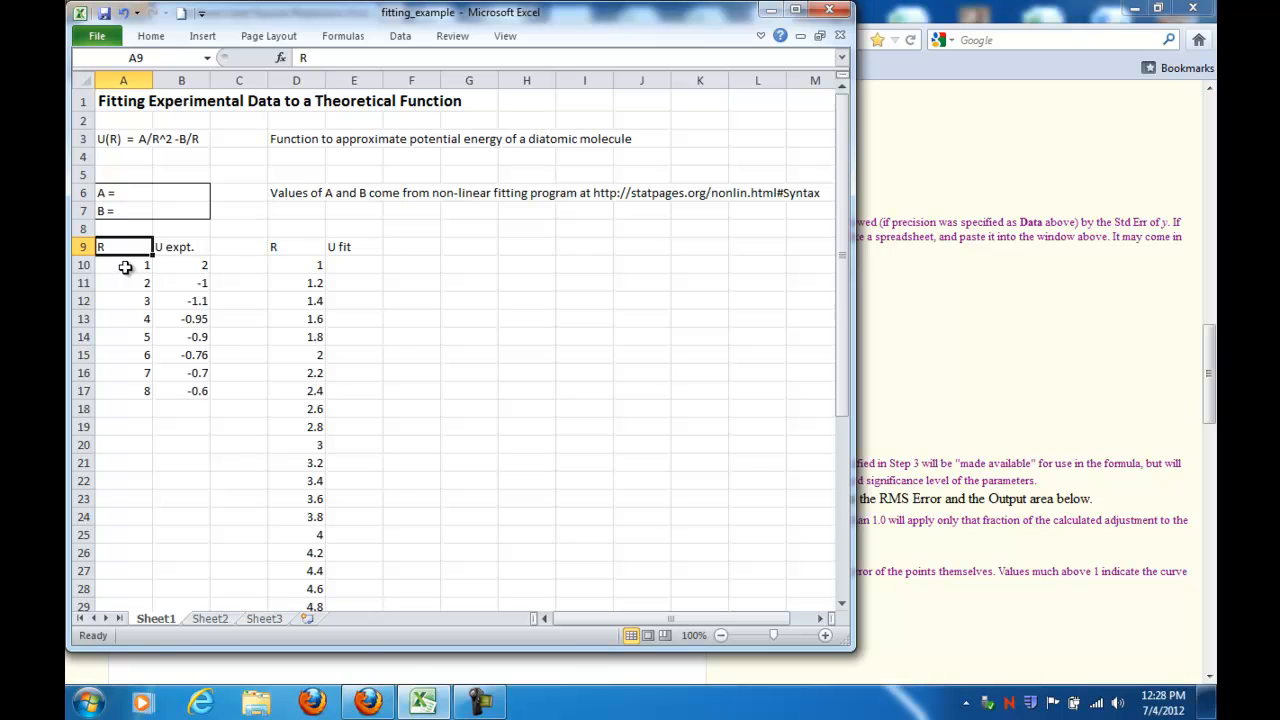
{"action": "left_click", "coordinate": [187, 269]}
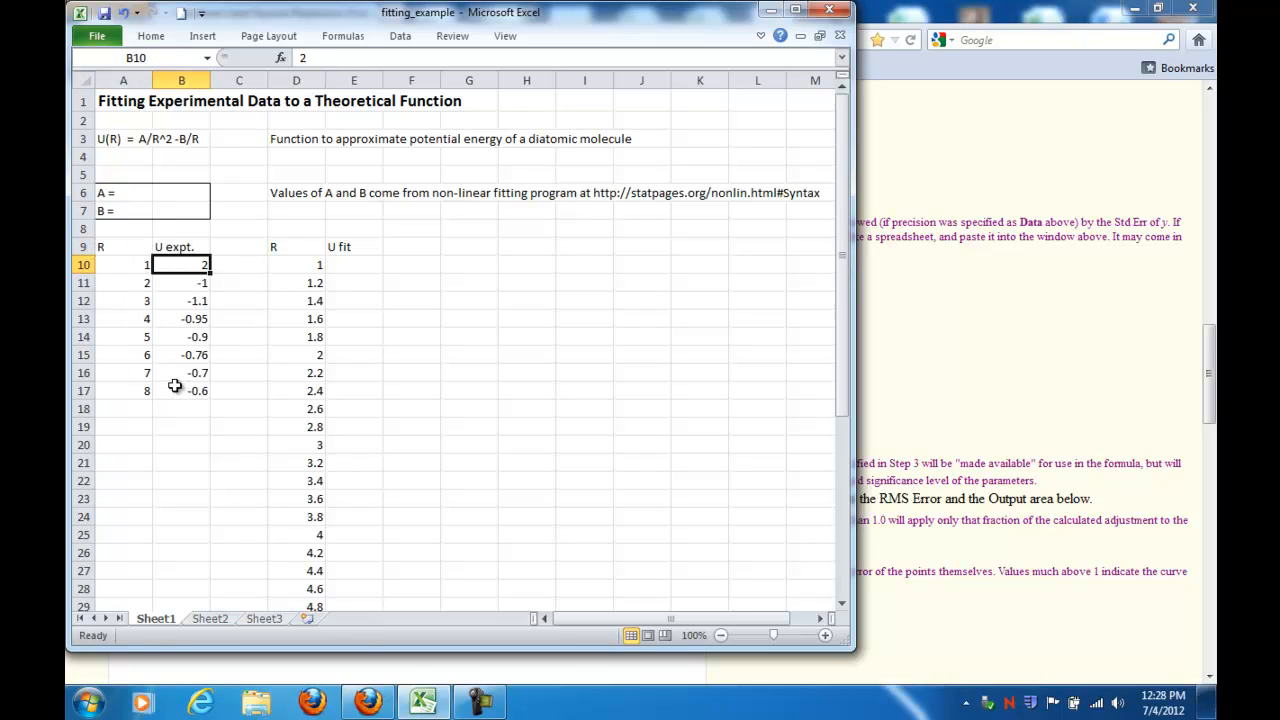
{"action": "left_click_drag", "start_coordinate": [125, 268], "coordinate": [194, 392]}
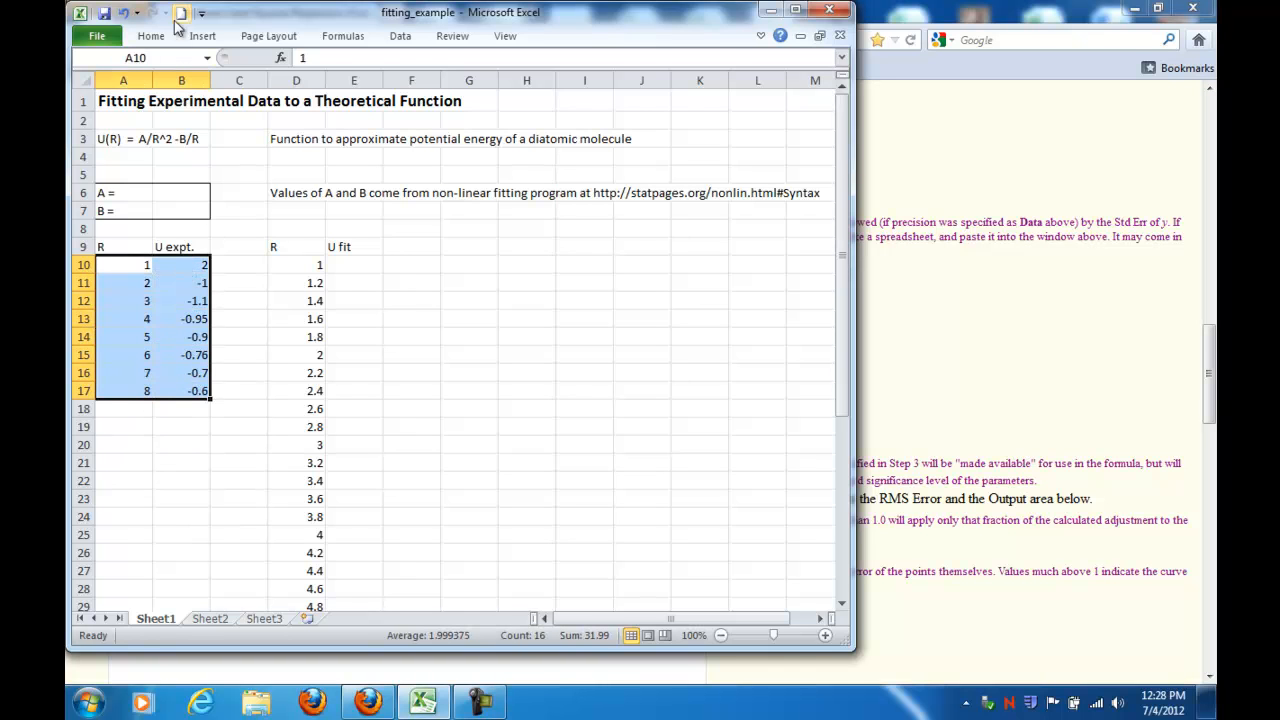
{"action": "left_click", "coordinate": [155, 38]}
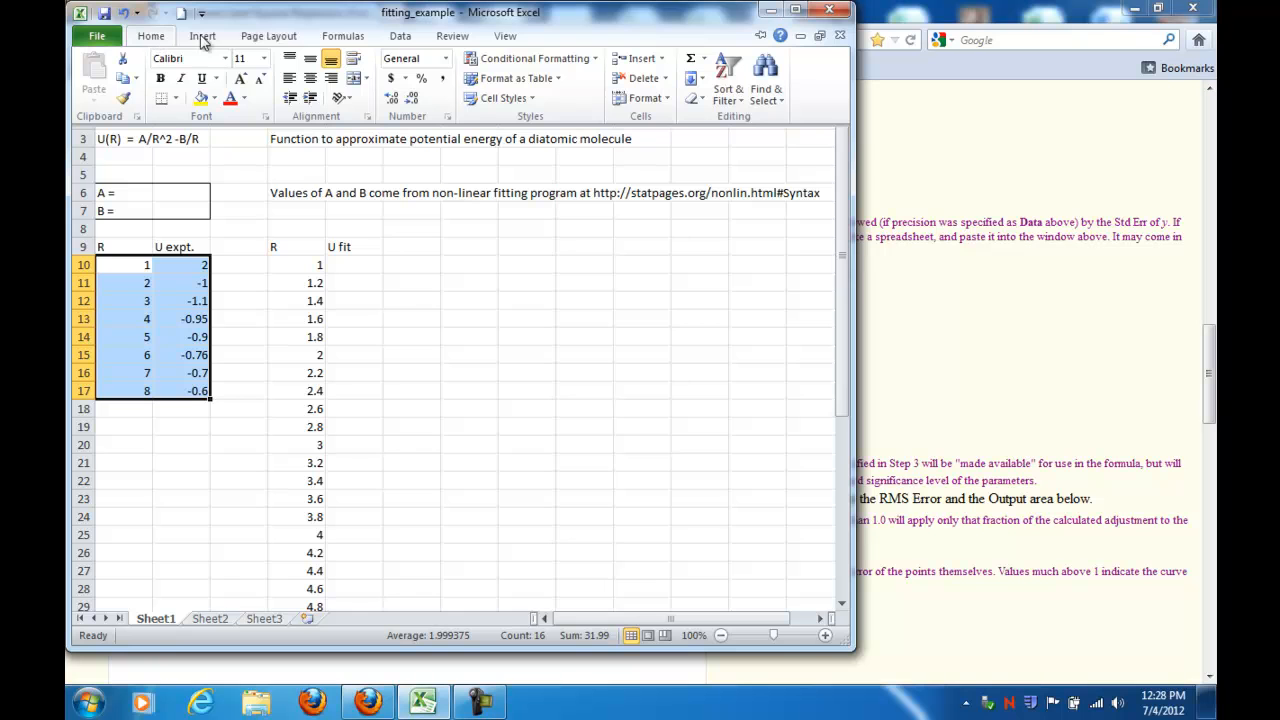
{"action": "left_click", "coordinate": [265, 40]}
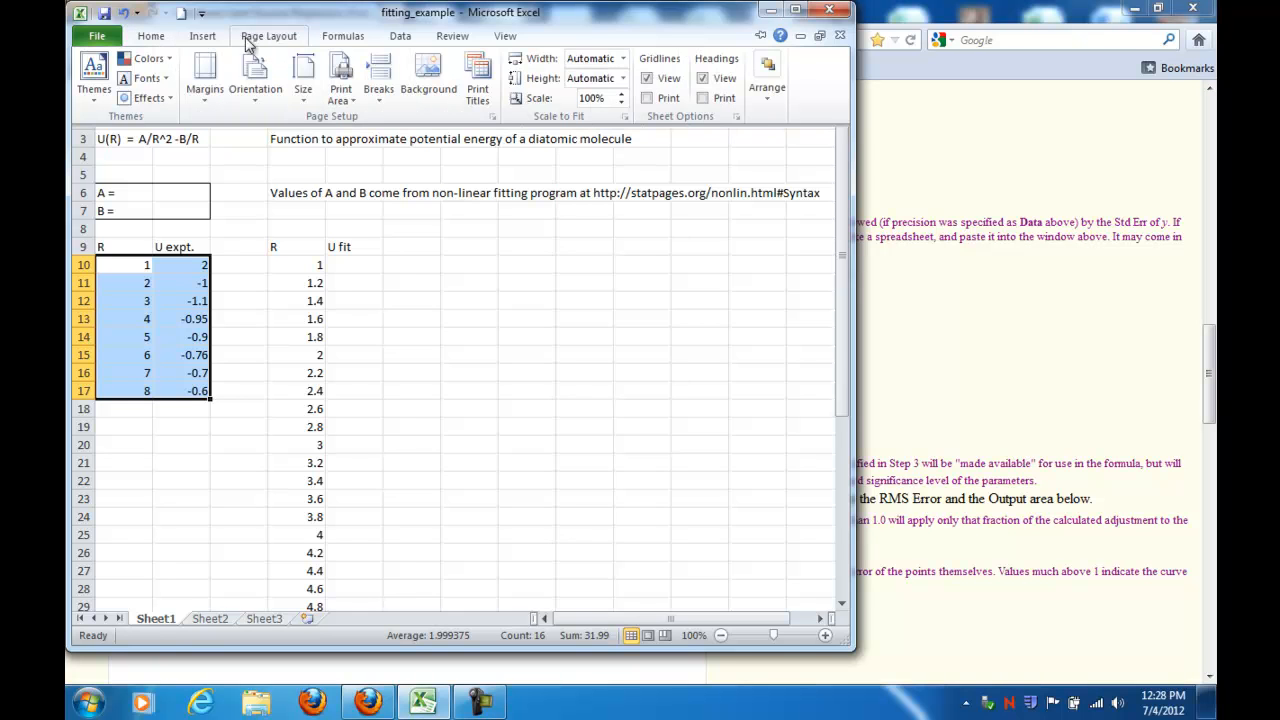
{"action": "left_click", "coordinate": [197, 40]}
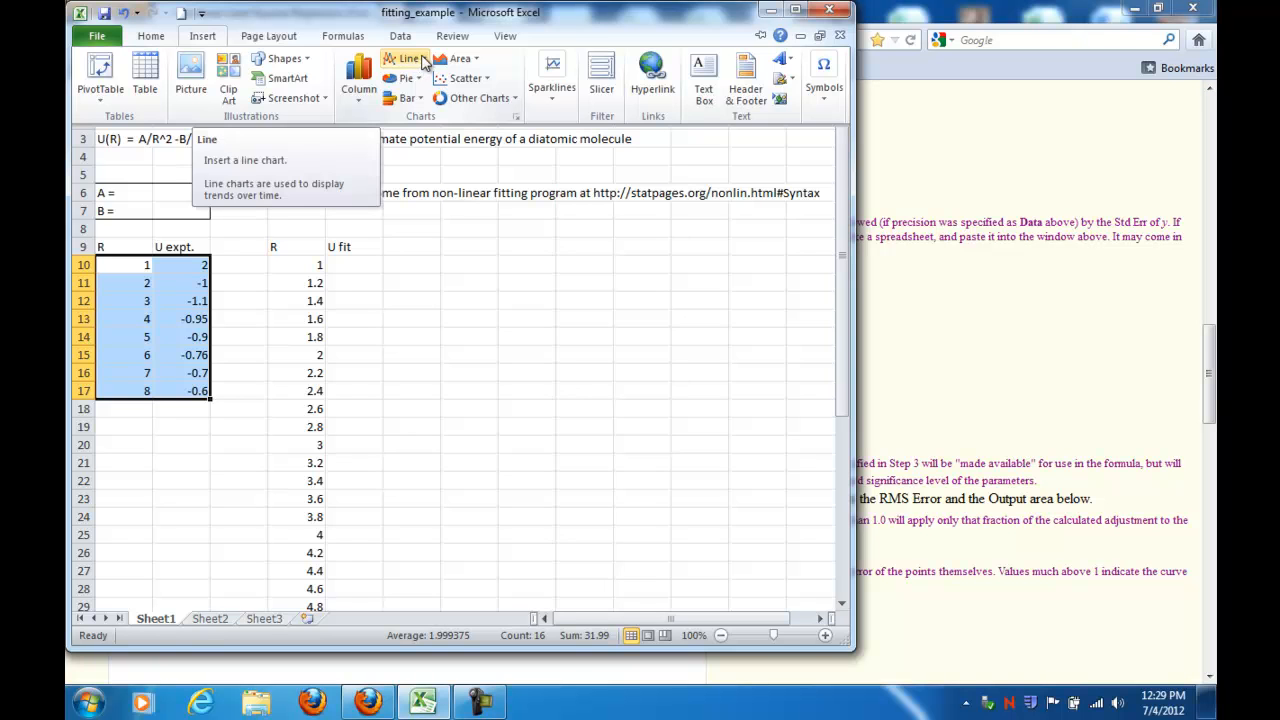
{"action": "left_click", "coordinate": [487, 80]}
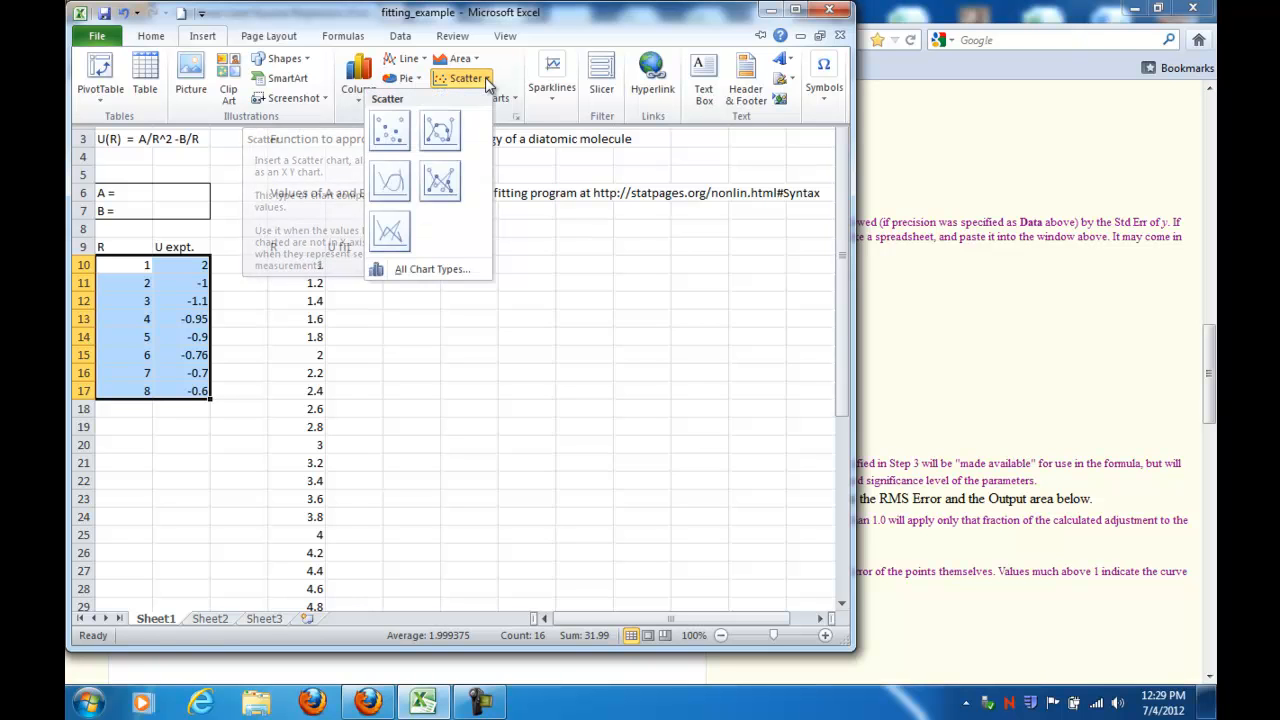
{"action": "left_click", "coordinate": [392, 137]}
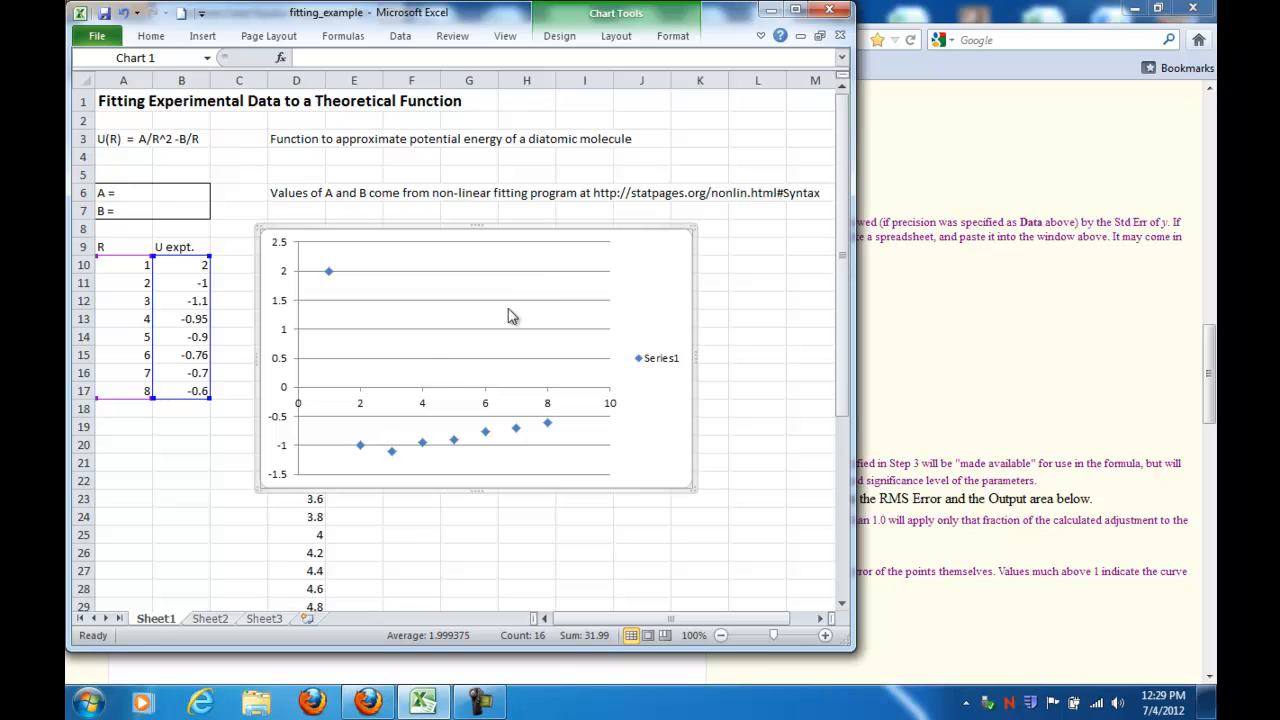
Step: Move the chart to a new sheet named U(R)
{"action": "right_click", "coordinate": [648, 290]}
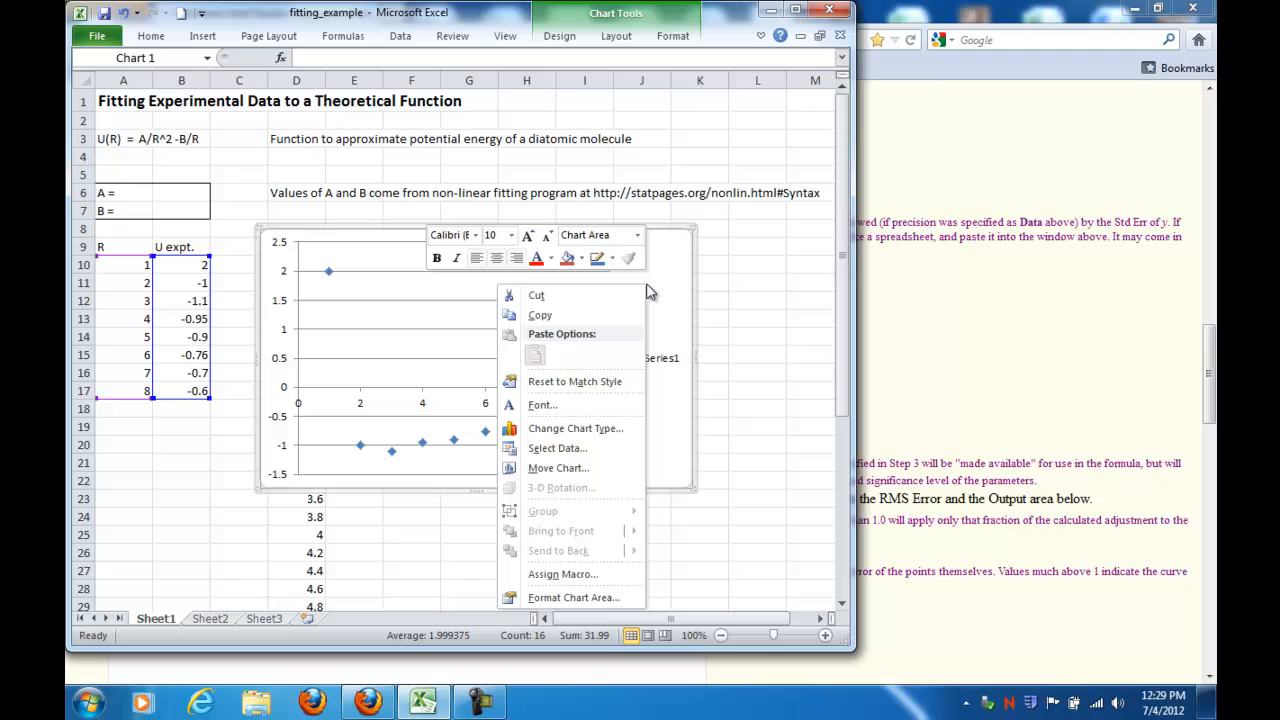
{"action": "left_click", "coordinate": [578, 470]}
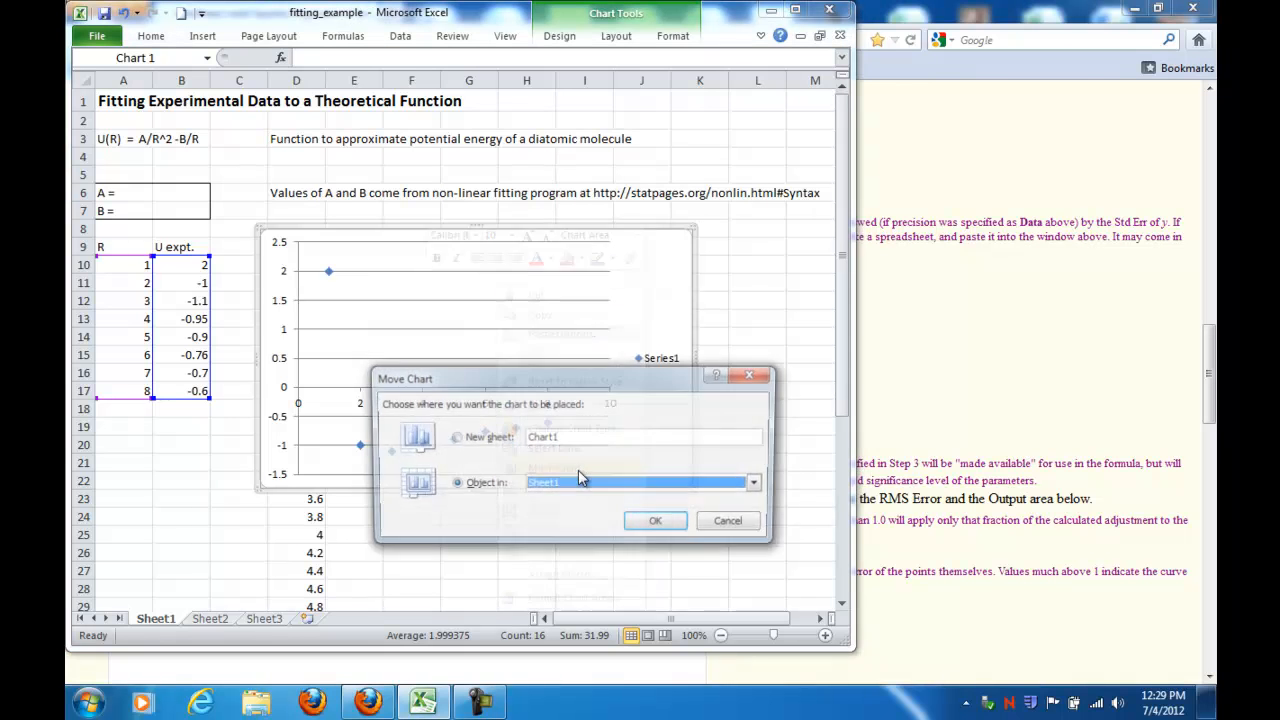
{"action": "left_click", "coordinate": [455, 437]}
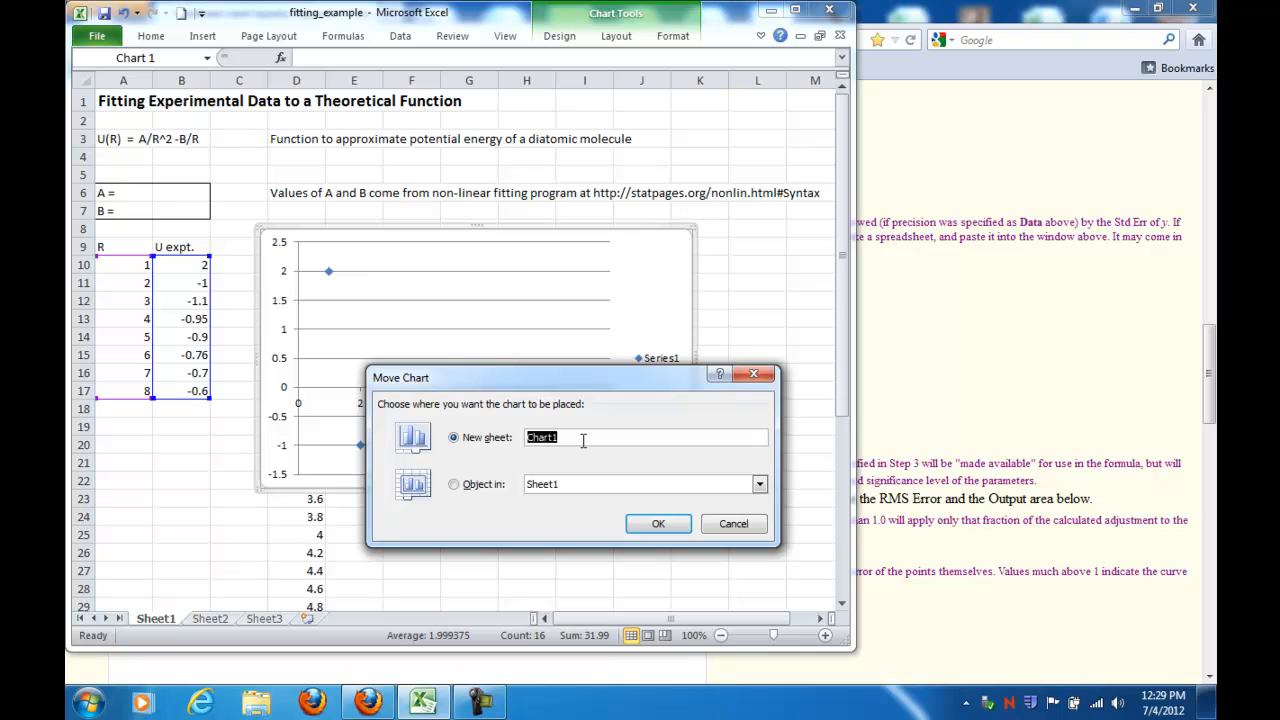
{"action": "type", "text": "U(R)"}
{"action": "key", "text": "Return"}
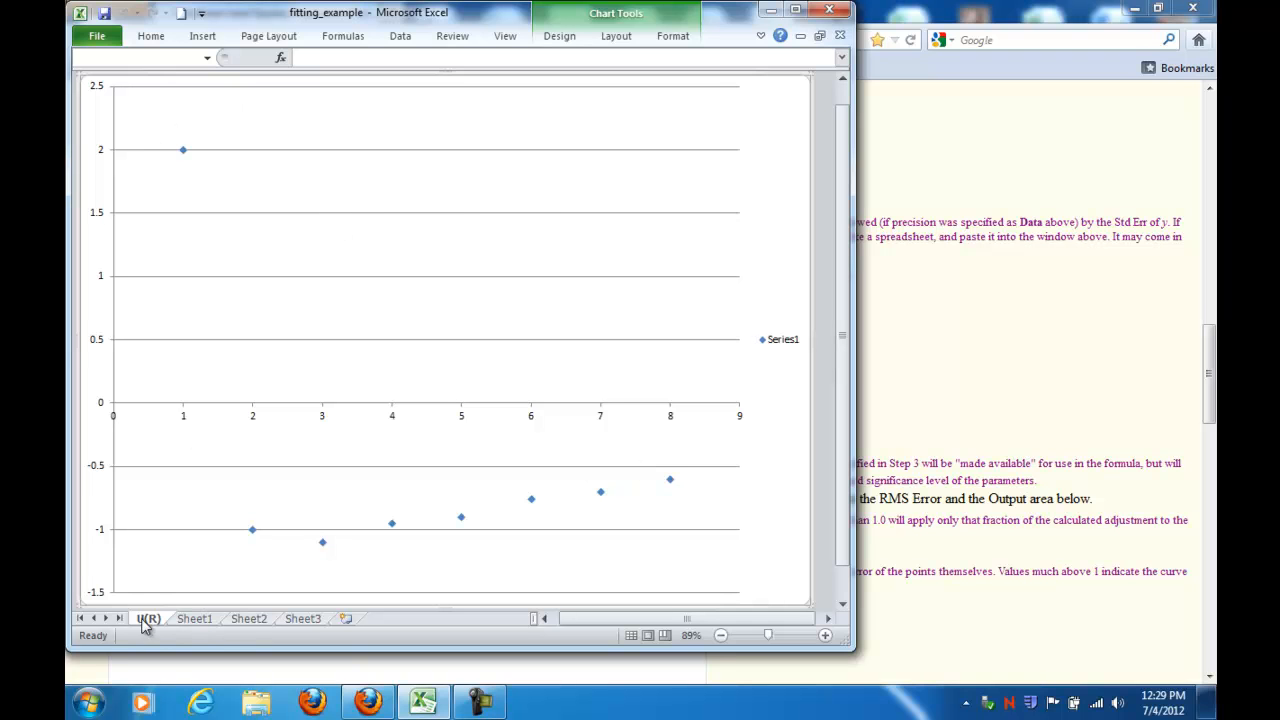
Step: Rename the chart's data series to Expt. through the chart's data source settings
{"action": "left_click", "coordinate": [196, 619]}
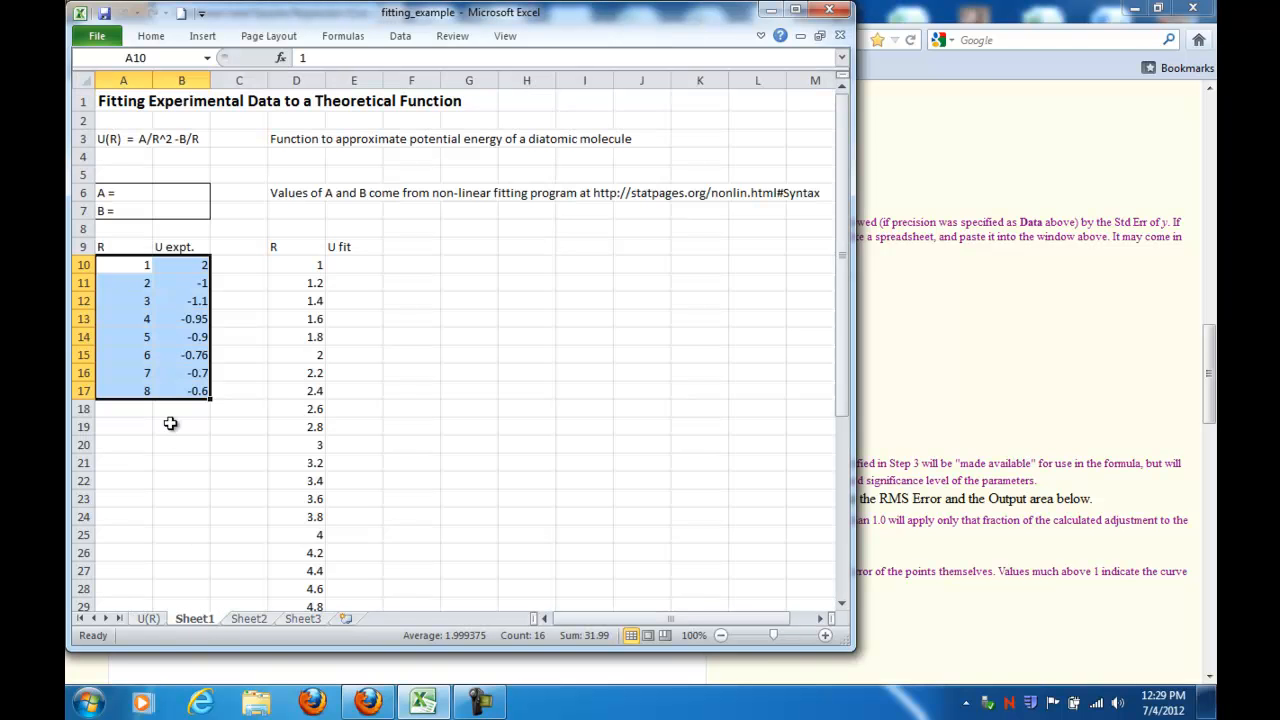
{"action": "left_click", "coordinate": [156, 619]}
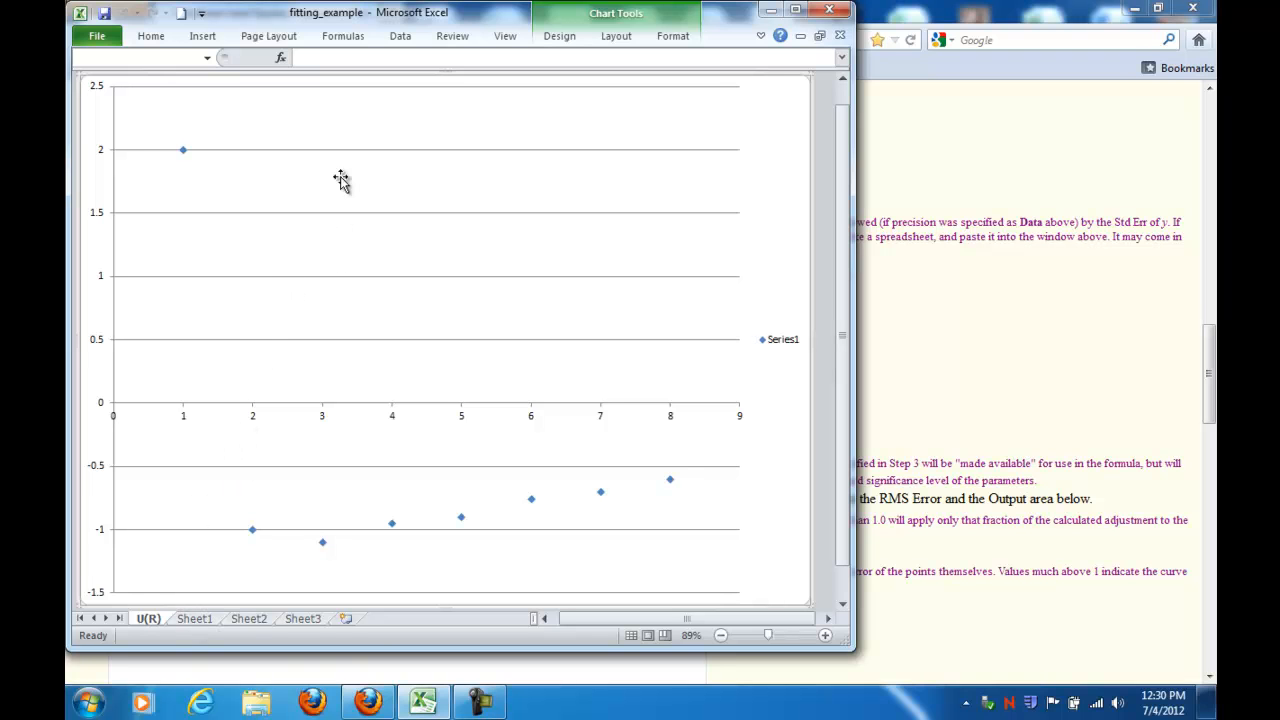
{"action": "left_click", "coordinate": [612, 40]}
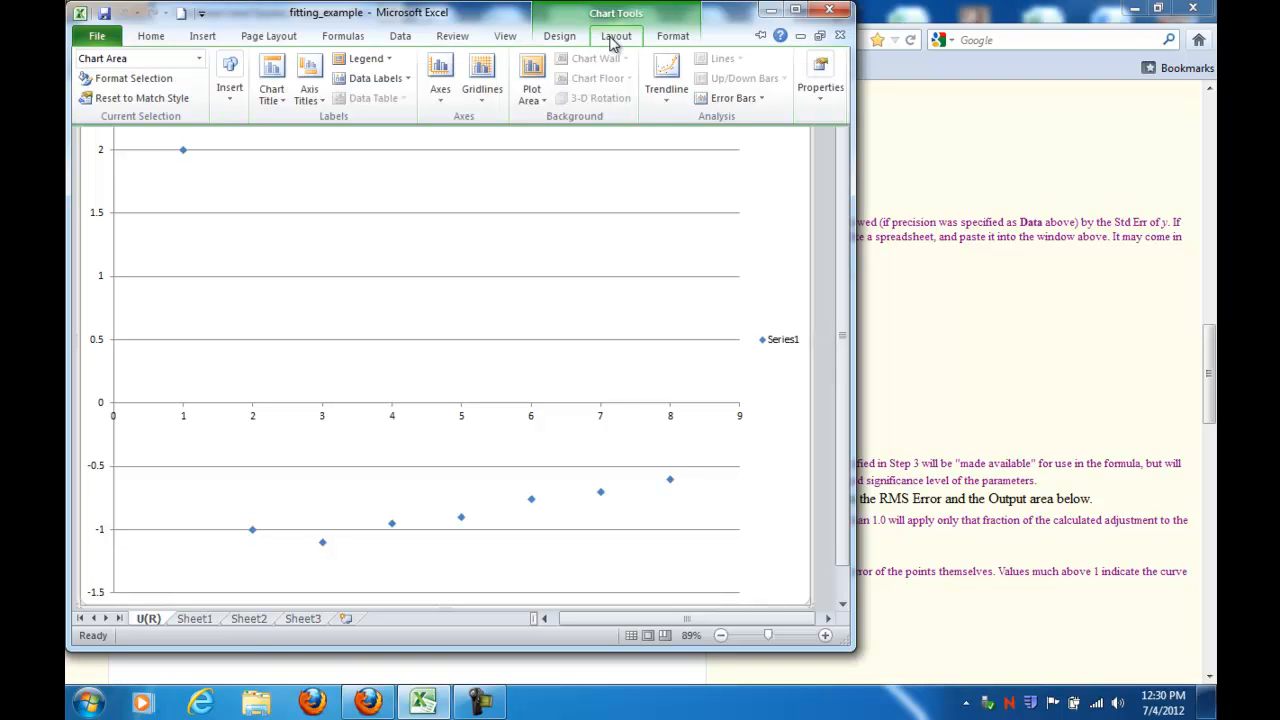
{"action": "left_click", "coordinate": [562, 37]}
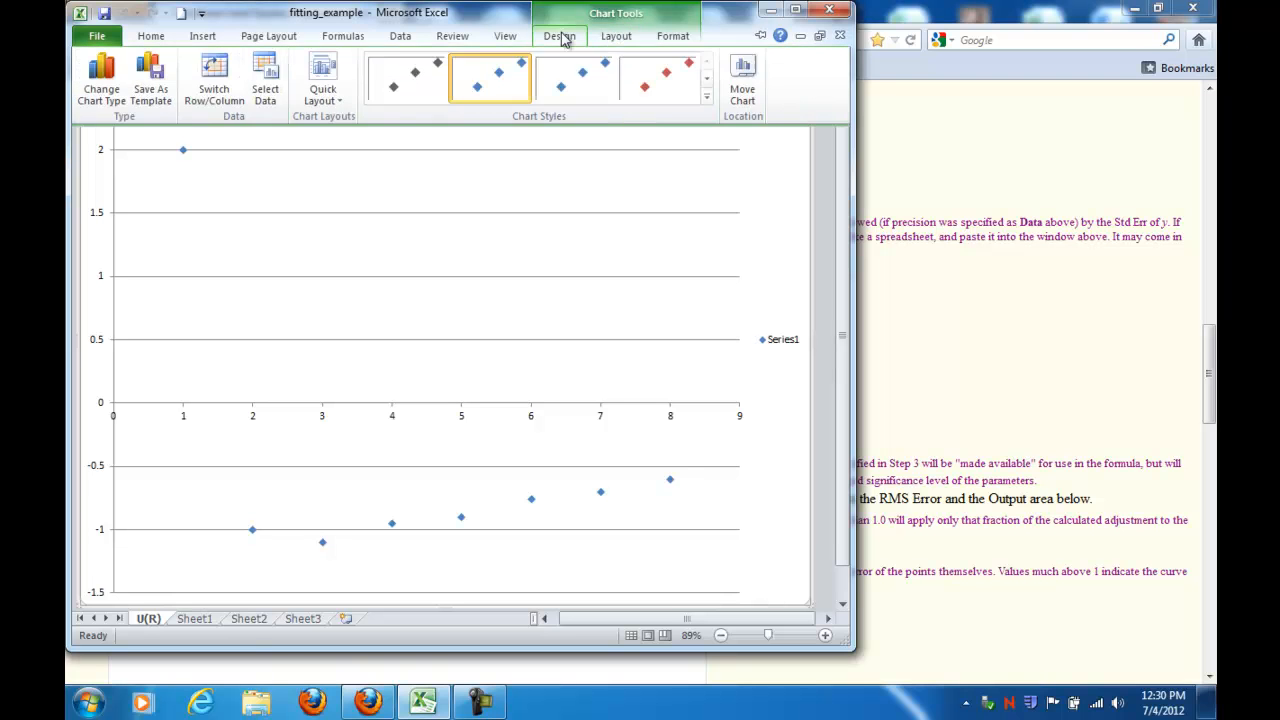
{"action": "left_click", "coordinate": [265, 92]}
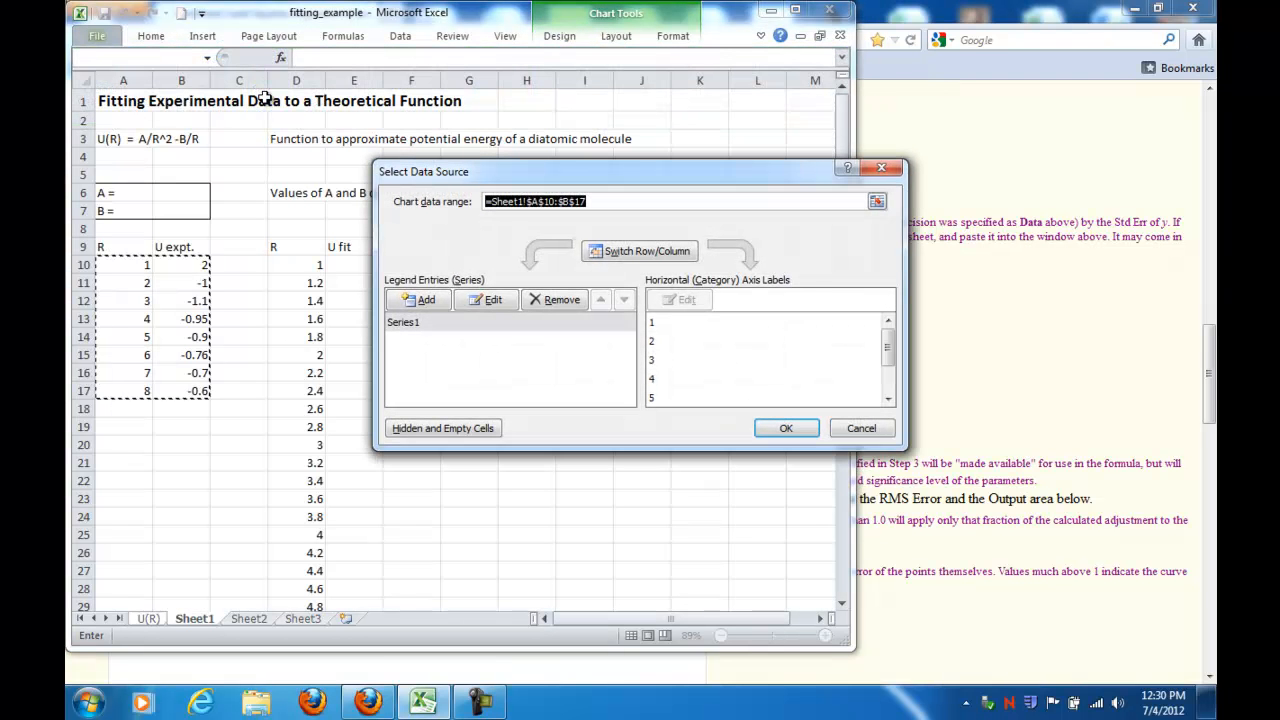
{"action": "left_click", "coordinate": [405, 324]}
{"action": "left_click", "coordinate": [488, 300]}
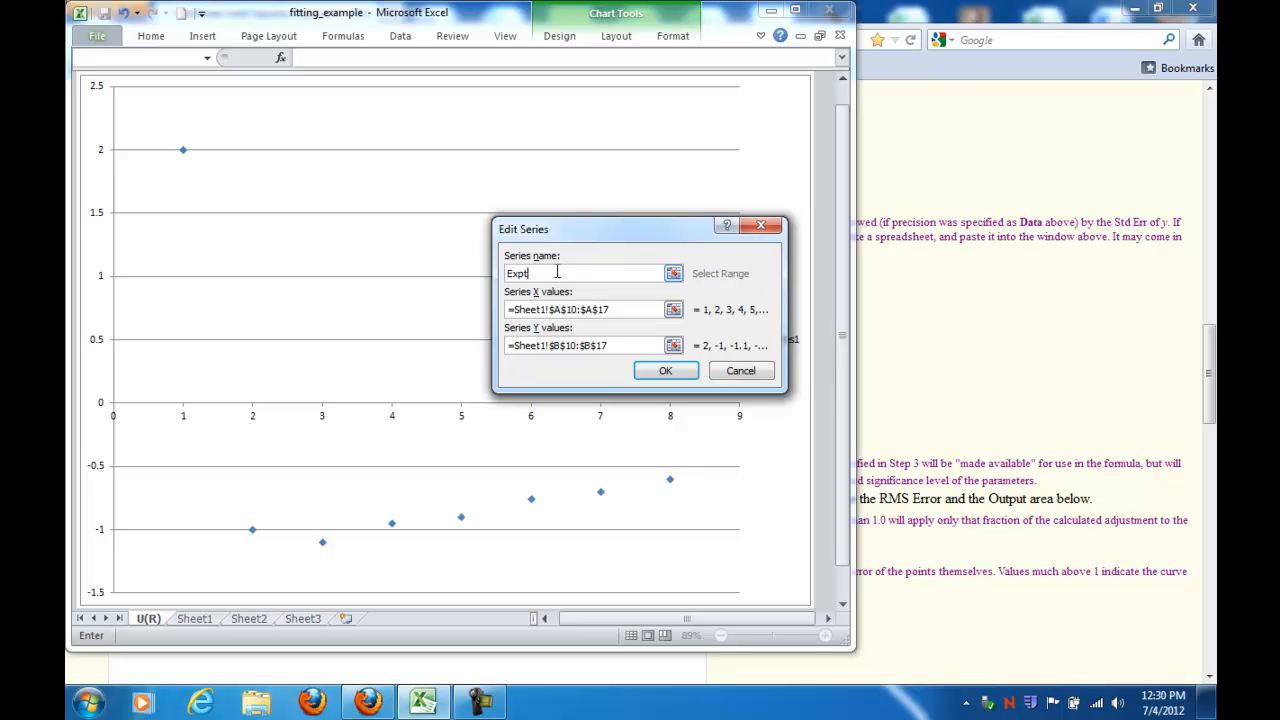
{"action": "left_click", "coordinate": [661, 371]}
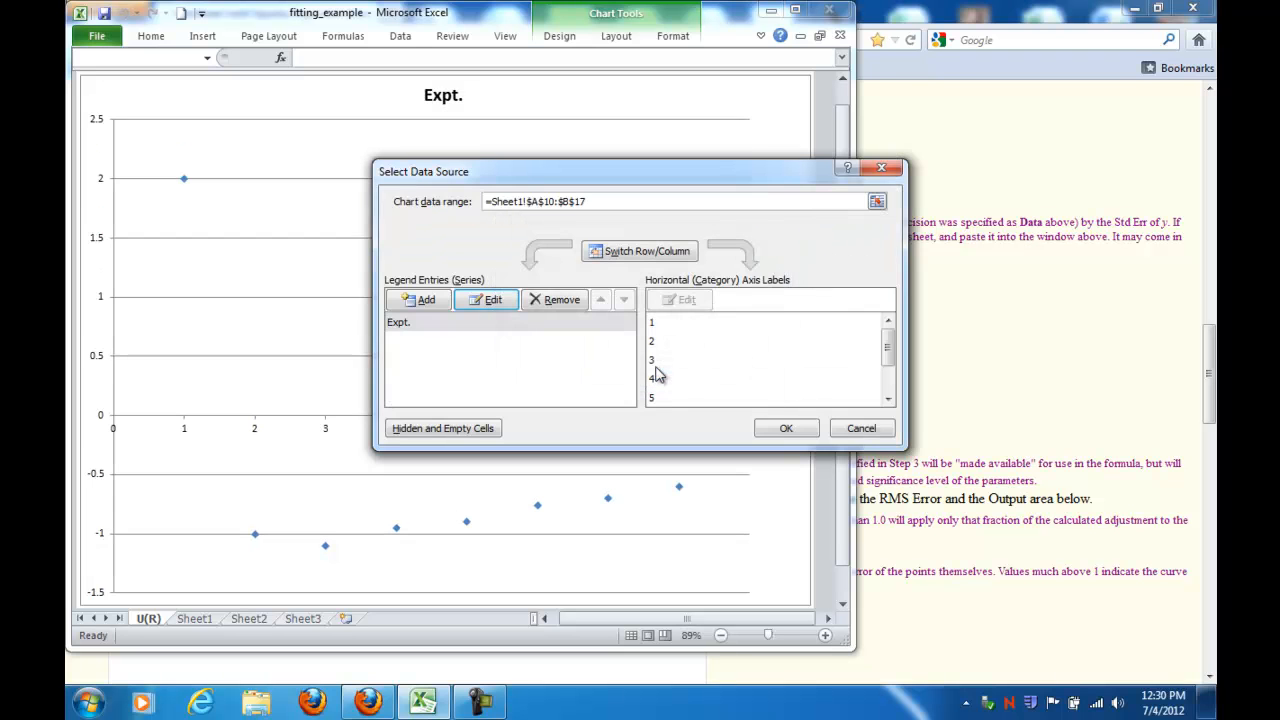
{"action": "left_click", "coordinate": [785, 428]}
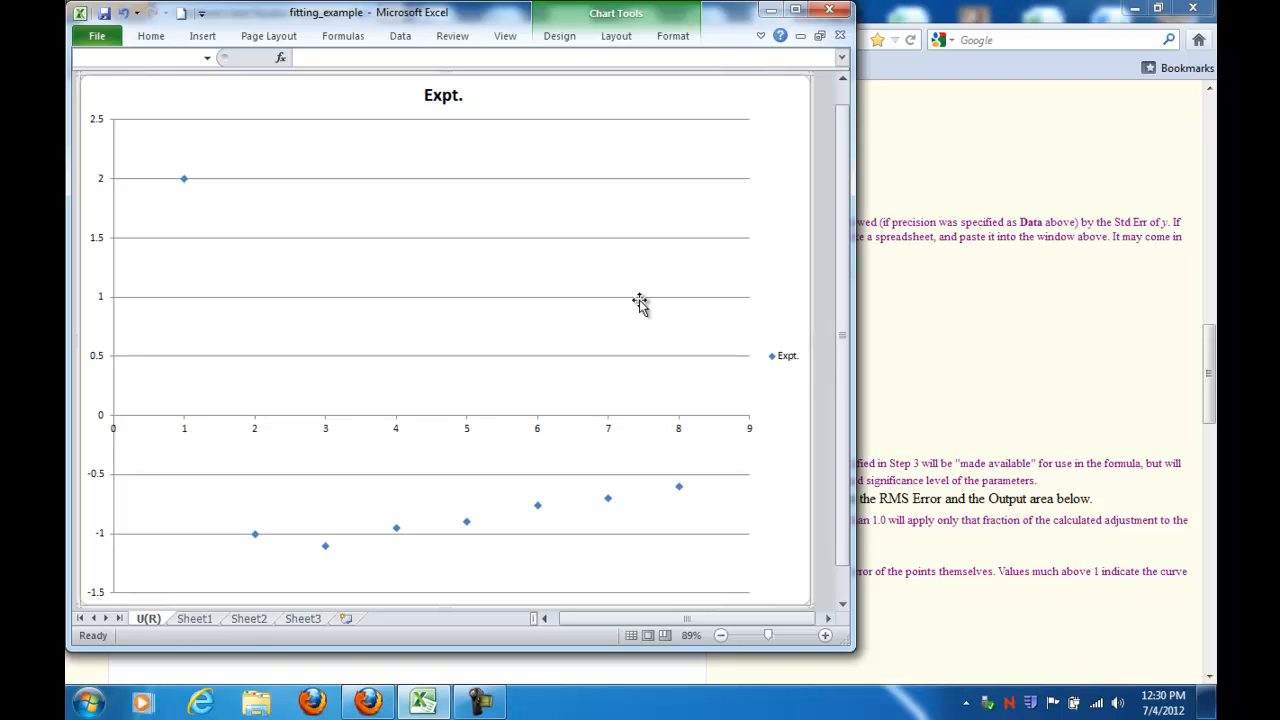
Step: Switch to the curve-fitting web page and set the number of data points to 8 and parameters to 2
{"action": "left_click", "coordinate": [188, 619]}
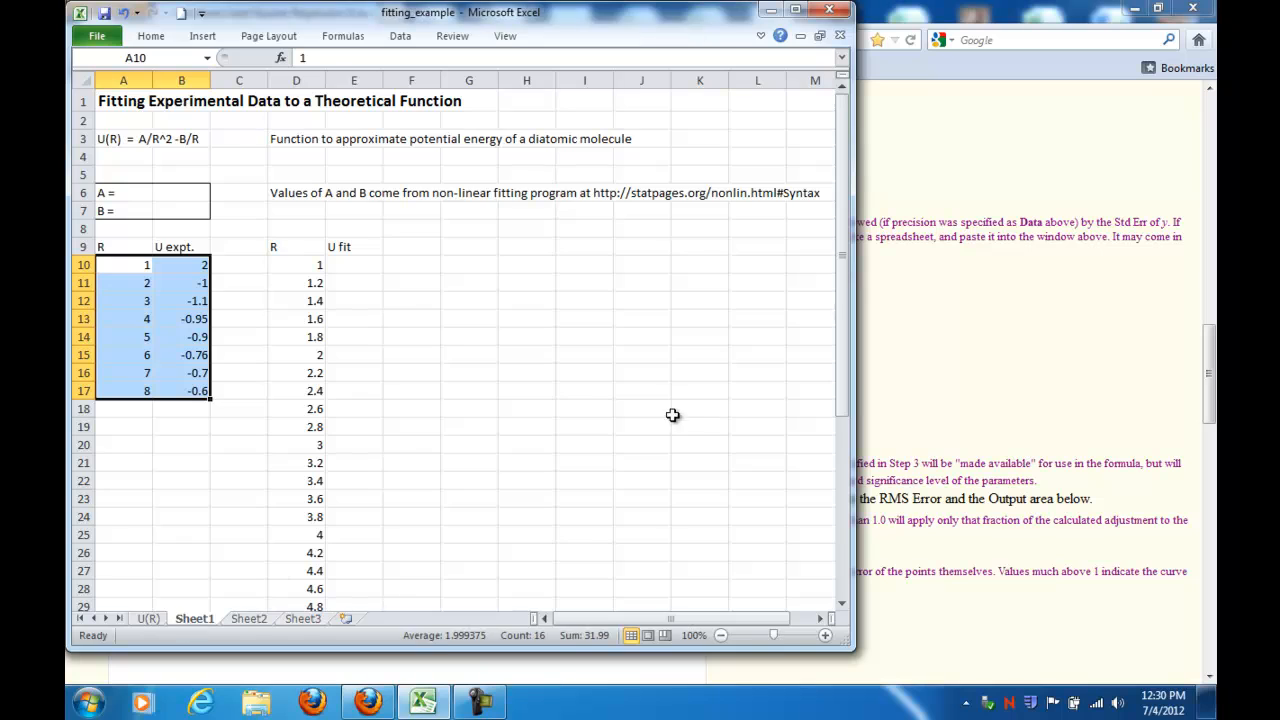
{"action": "left_click", "coordinate": [938, 176]}
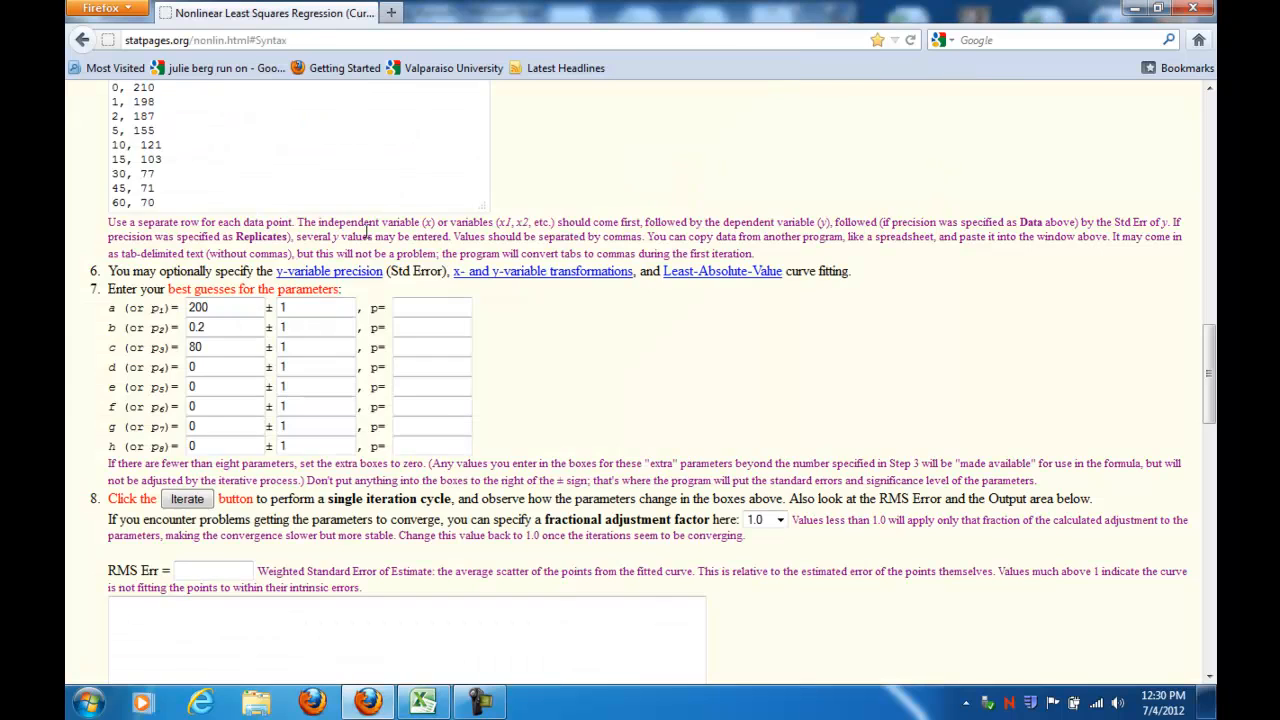
{"action": "scroll", "coordinate": [384, 228], "scroll_direction": "up", "scroll_amount": 20}
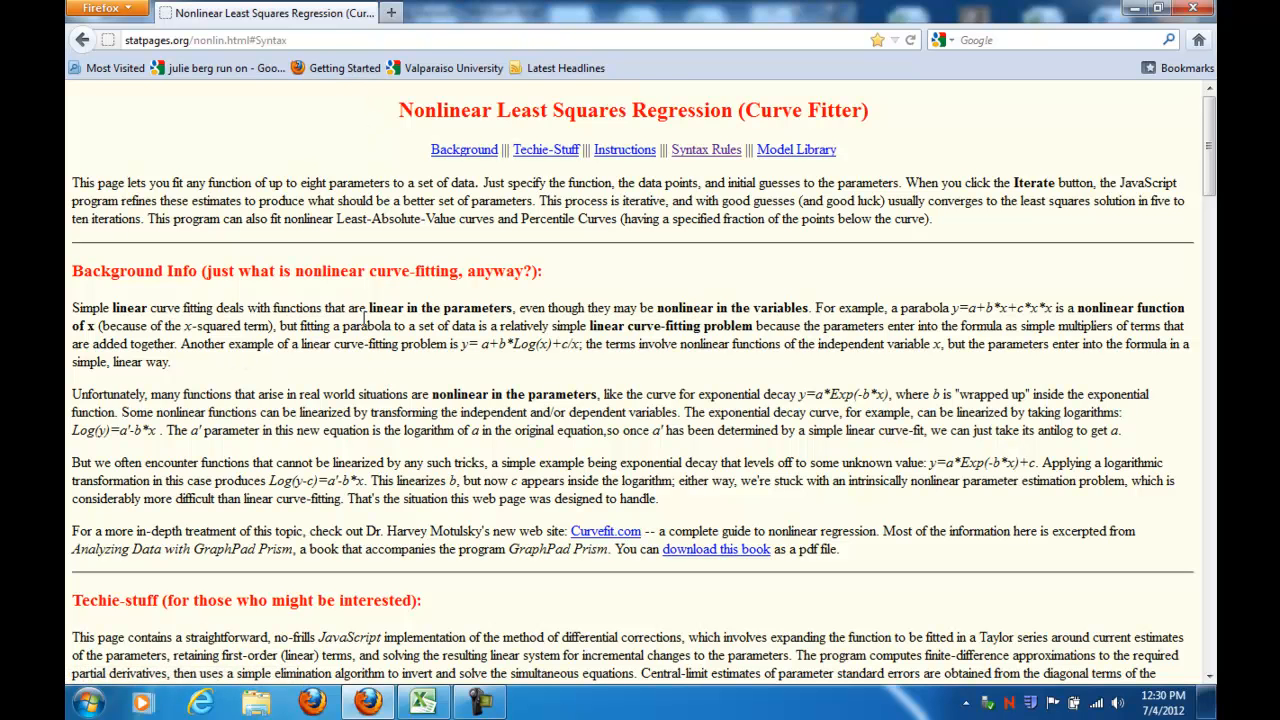
{"action": "scroll", "coordinate": [363, 318], "scroll_direction": "down", "scroll_amount": 5}
{"action": "scroll", "coordinate": [363, 325], "scroll_direction": "down", "scroll_amount": 4}
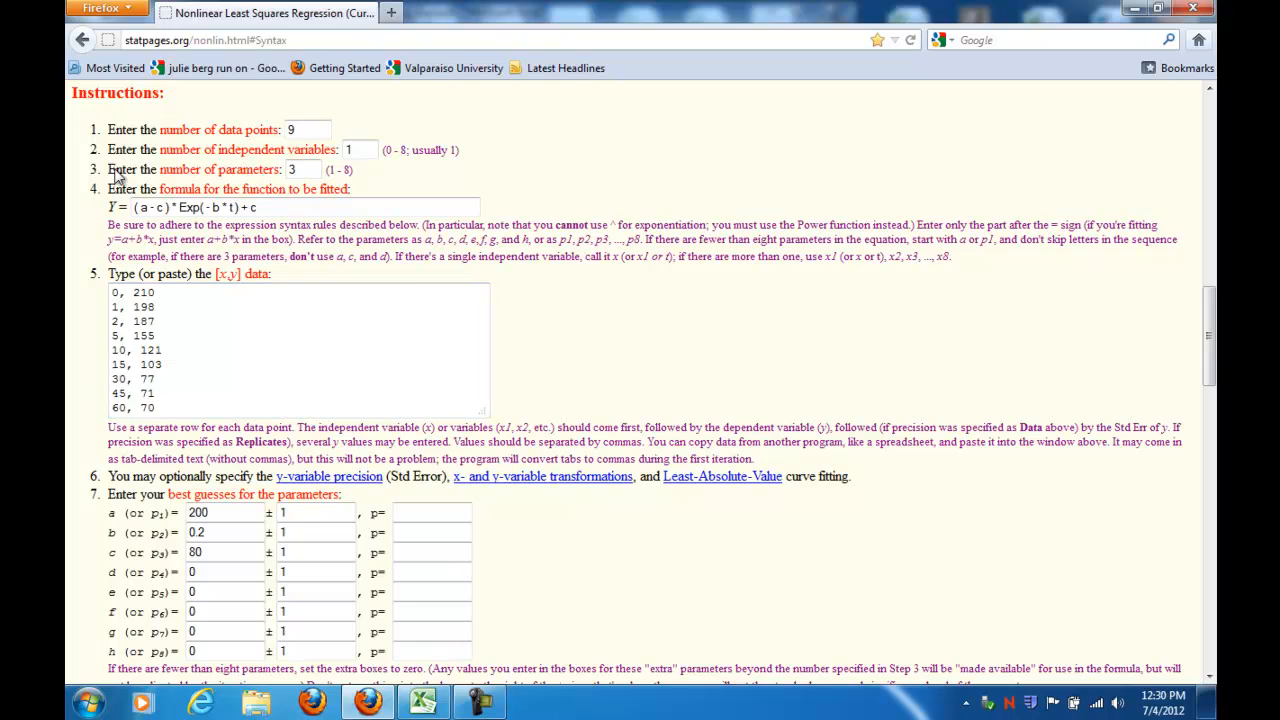
{"action": "left_click_drag", "start_coordinate": [301, 130], "coordinate": [288, 129]}
{"action": "type", "text": "8"}
{"action": "left_click_drag", "start_coordinate": [305, 169], "coordinate": [285, 169]}
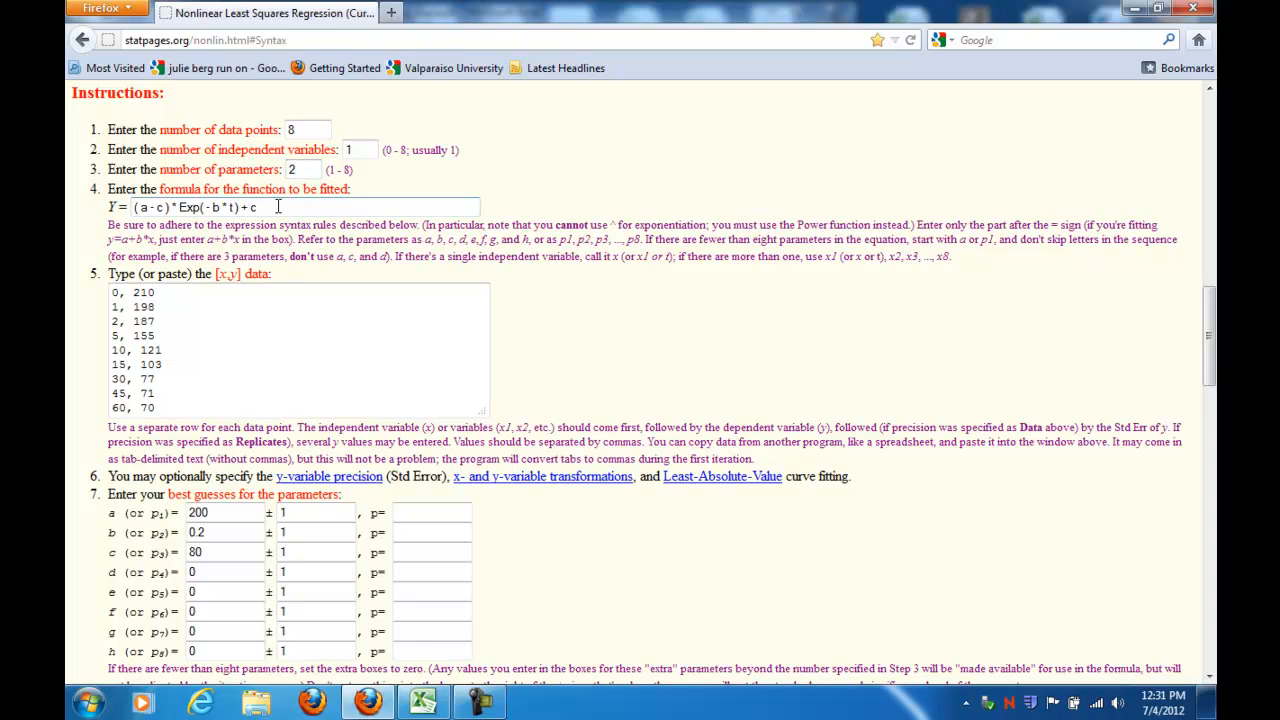
Step: Replace the formula to be fitted with a/Power(x,2) -b/x, consulting the page's expression syntax rules
{"action": "left_click_drag", "start_coordinate": [279, 207], "coordinate": [140, 209]}
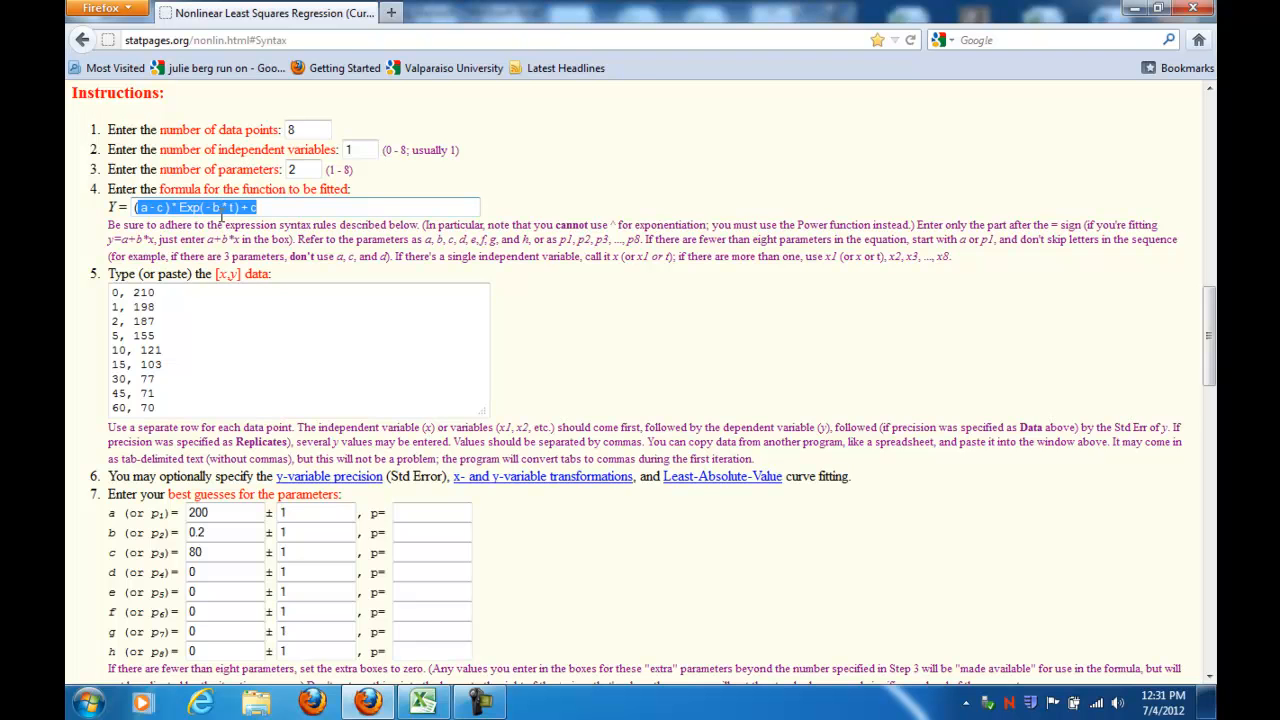
{"action": "type", "text": "(a"}
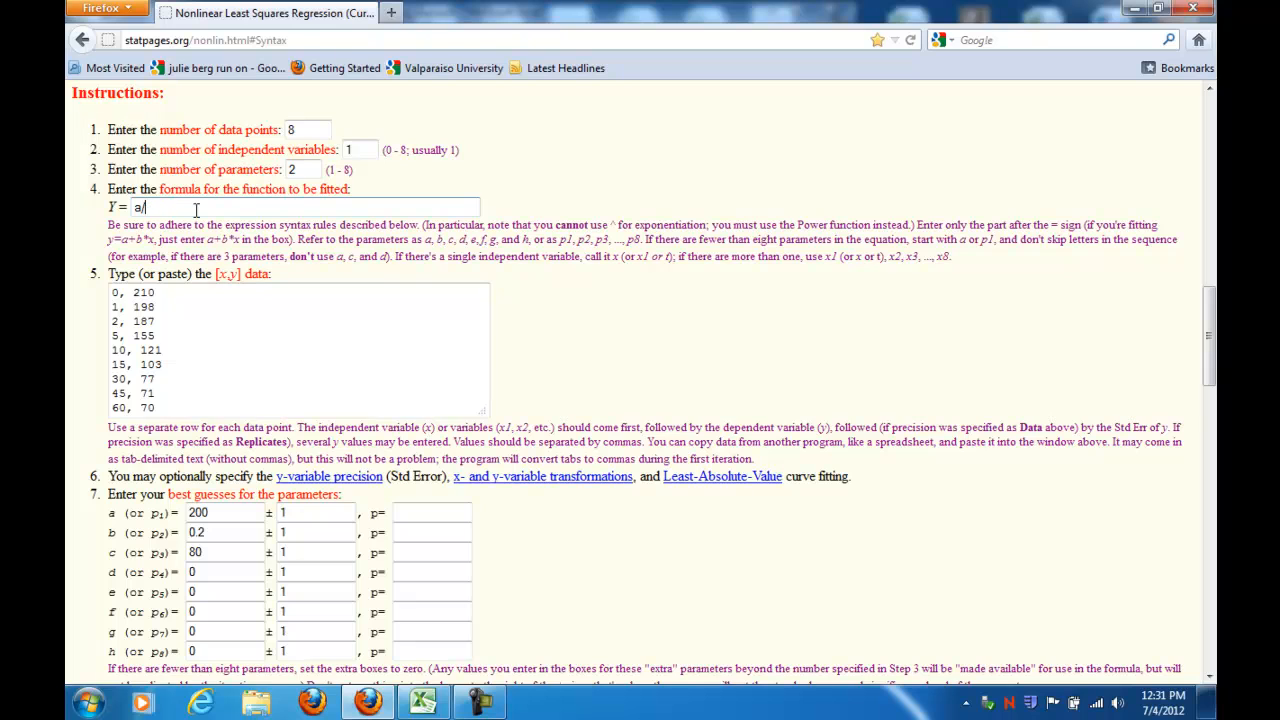
{"action": "scroll", "coordinate": [366, 330], "scroll_direction": "down", "scroll_amount": 7}
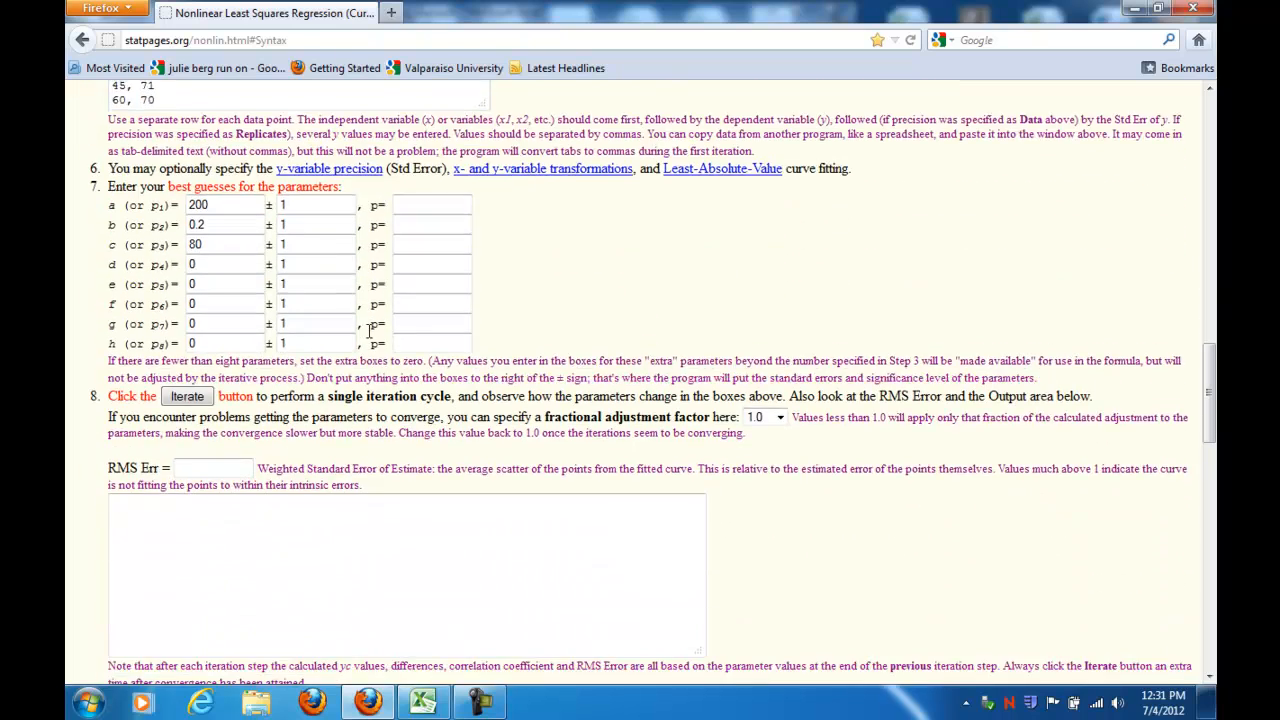
{"action": "scroll", "coordinate": [368, 335], "scroll_direction": "down", "scroll_amount": 9}
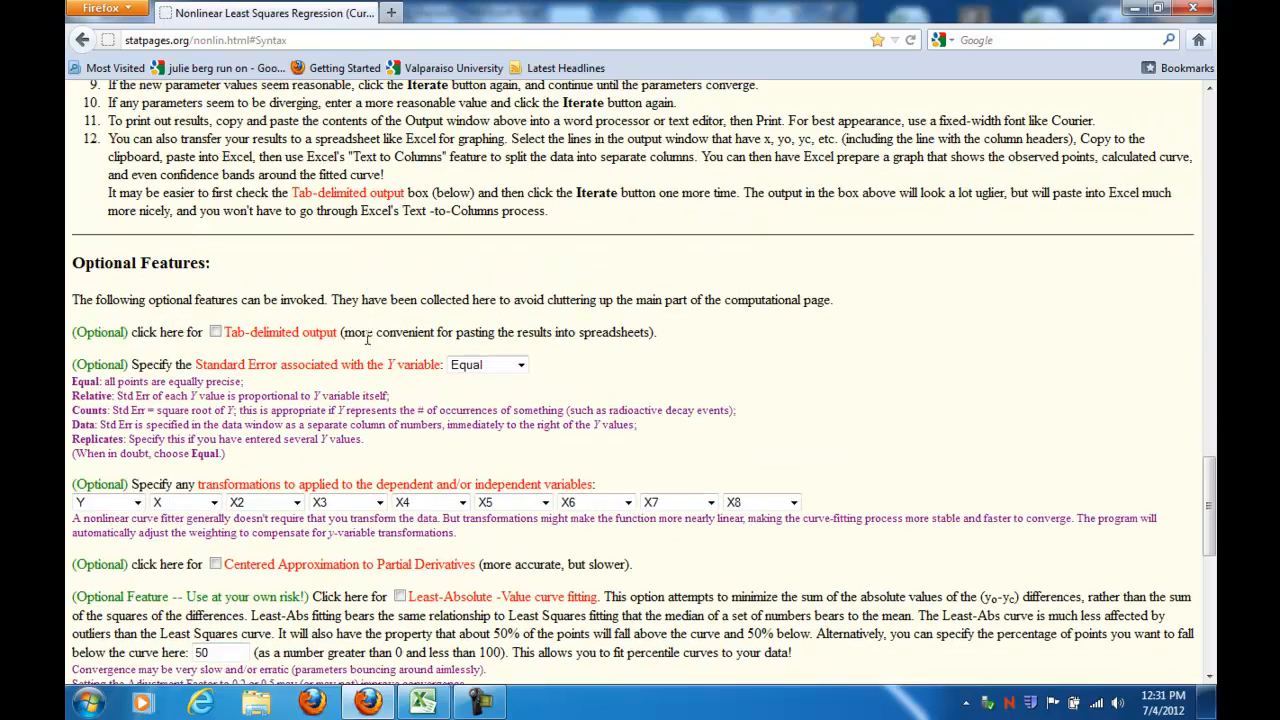
{"action": "scroll", "coordinate": [154, 449], "scroll_direction": "down", "scroll_amount": 7}
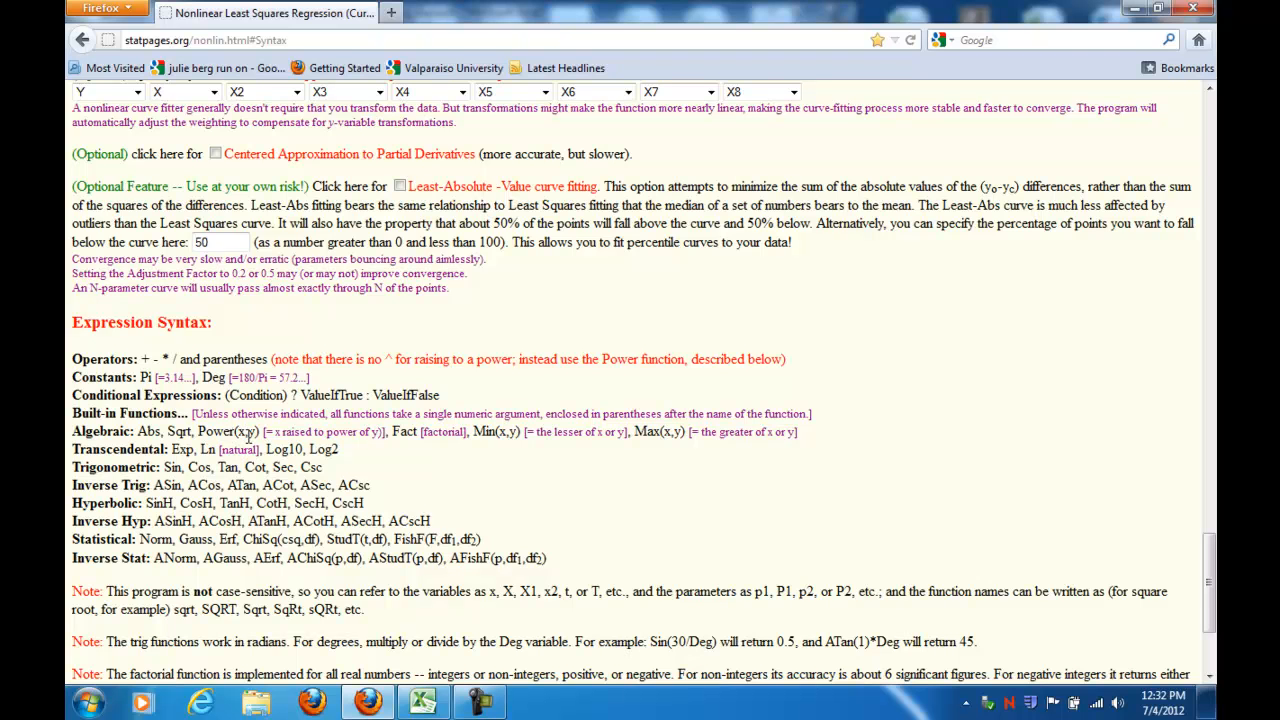
{"action": "scroll", "coordinate": [249, 435], "scroll_direction": "up", "scroll_amount": 20}
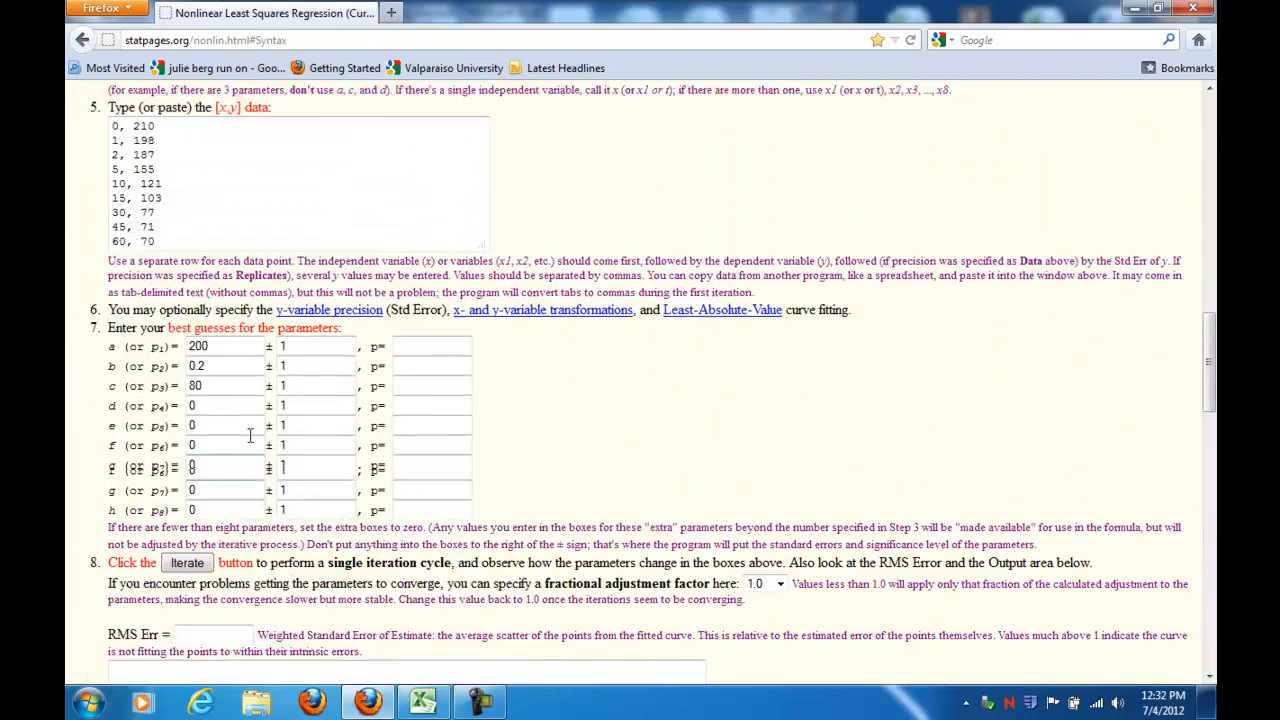
{"action": "scroll", "coordinate": [249, 435], "scroll_direction": "down", "scroll_amount": 6}
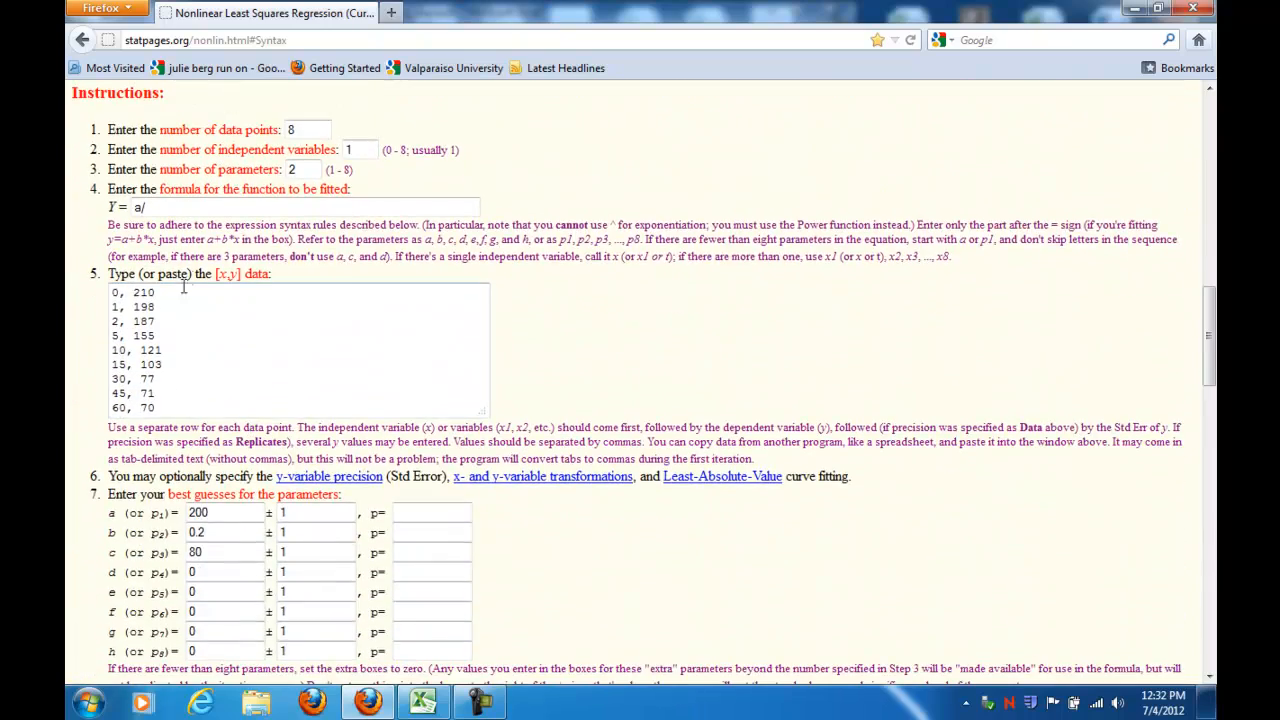
{"action": "type", "text": "ower(x,2) -b/x"}
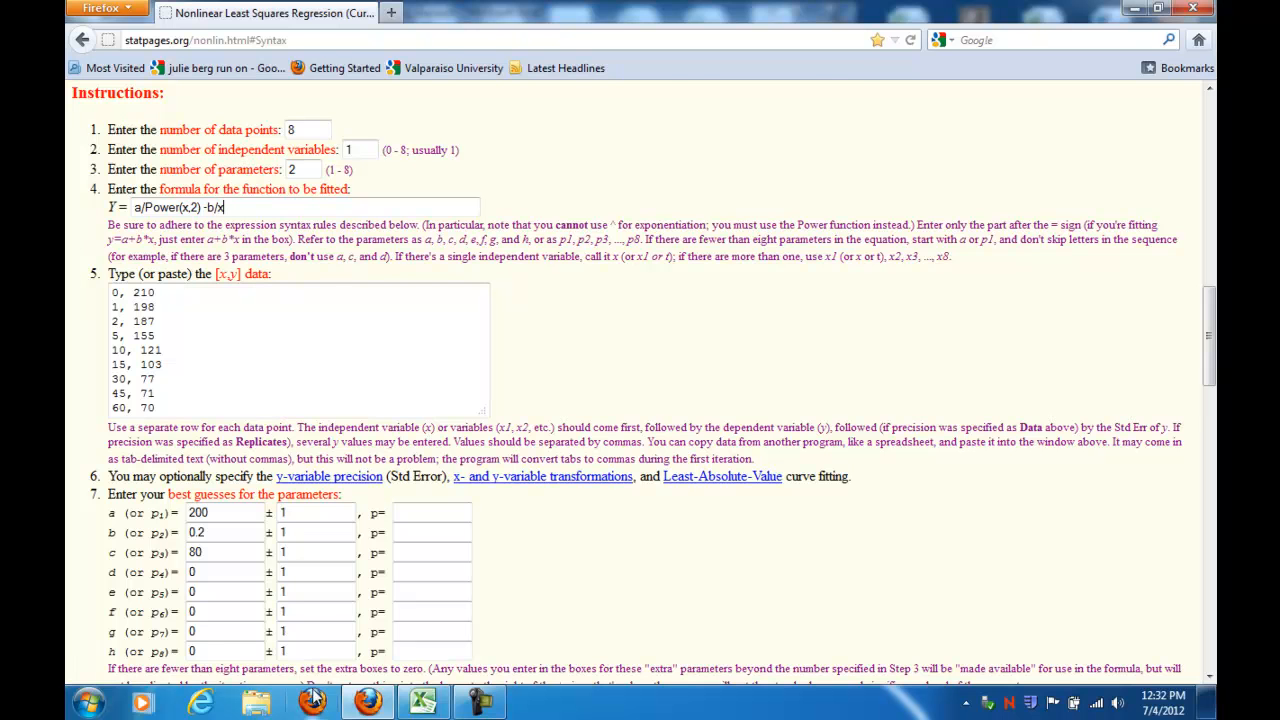
Step: Clear the sample [x,y] data from the fitter's data box
{"action": "left_click", "coordinate": [424, 704]}
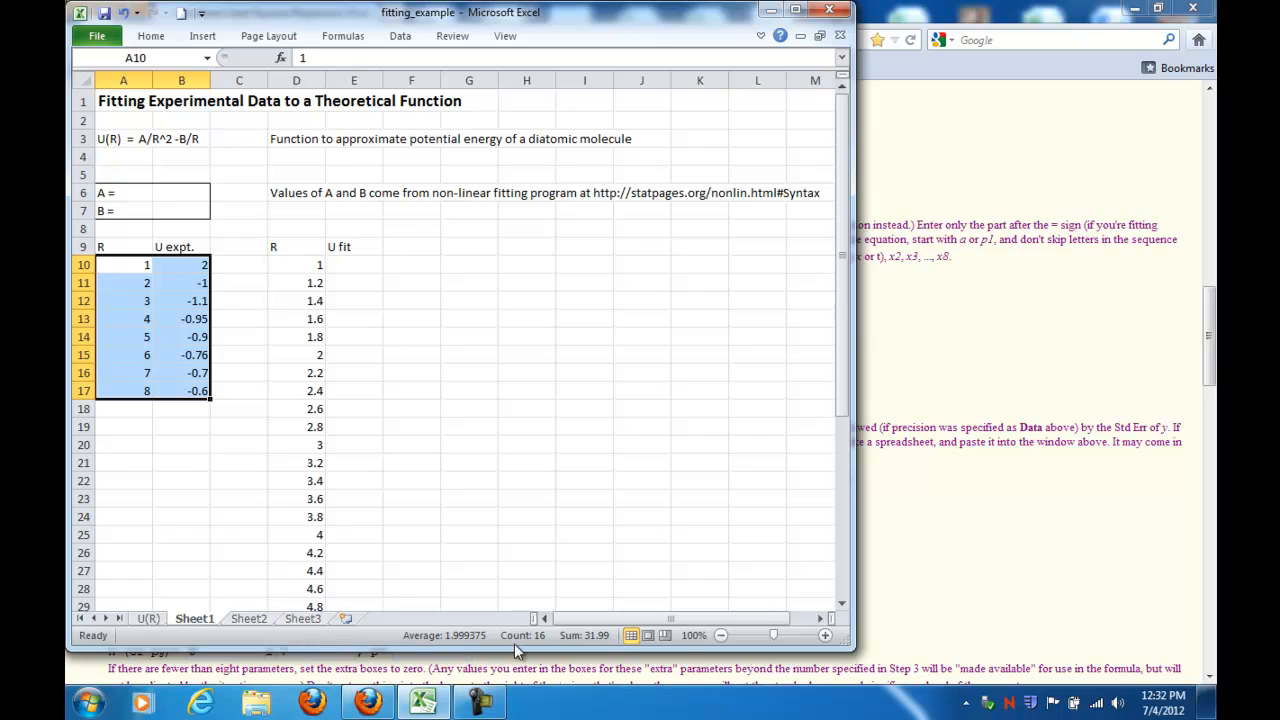
{"action": "left_click", "coordinate": [940, 544]}
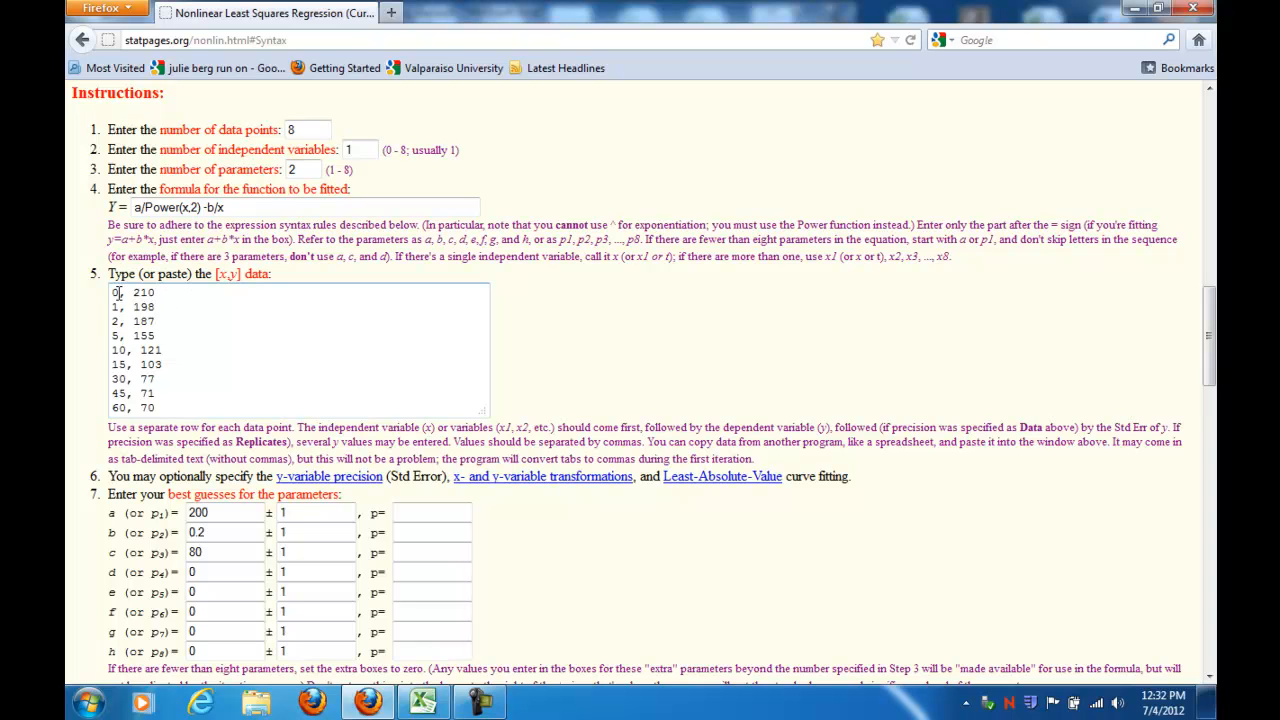
{"action": "left_click_drag", "start_coordinate": [113, 293], "coordinate": [184, 424]}
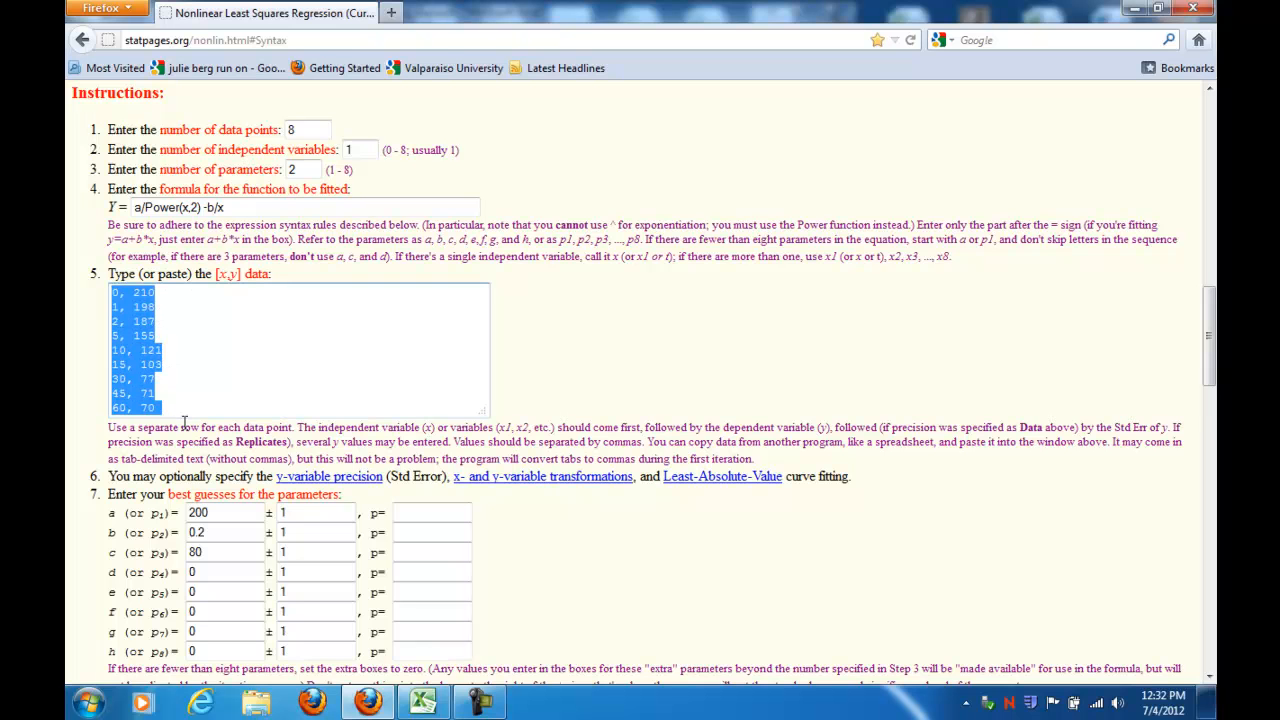
{"action": "key", "text": "Delete"}
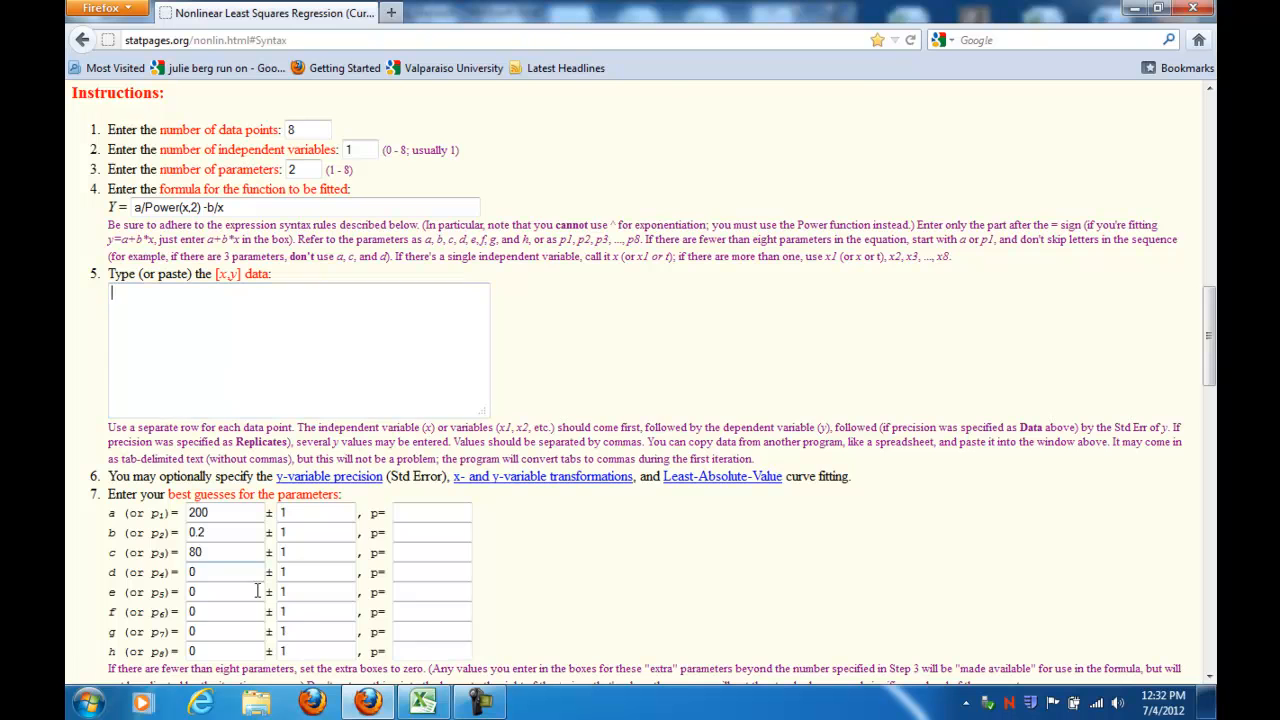
Step: Copy the R and U expt. values from A10:B17 and paste them into the fitter's data box
{"action": "left_click", "coordinate": [422, 703]}
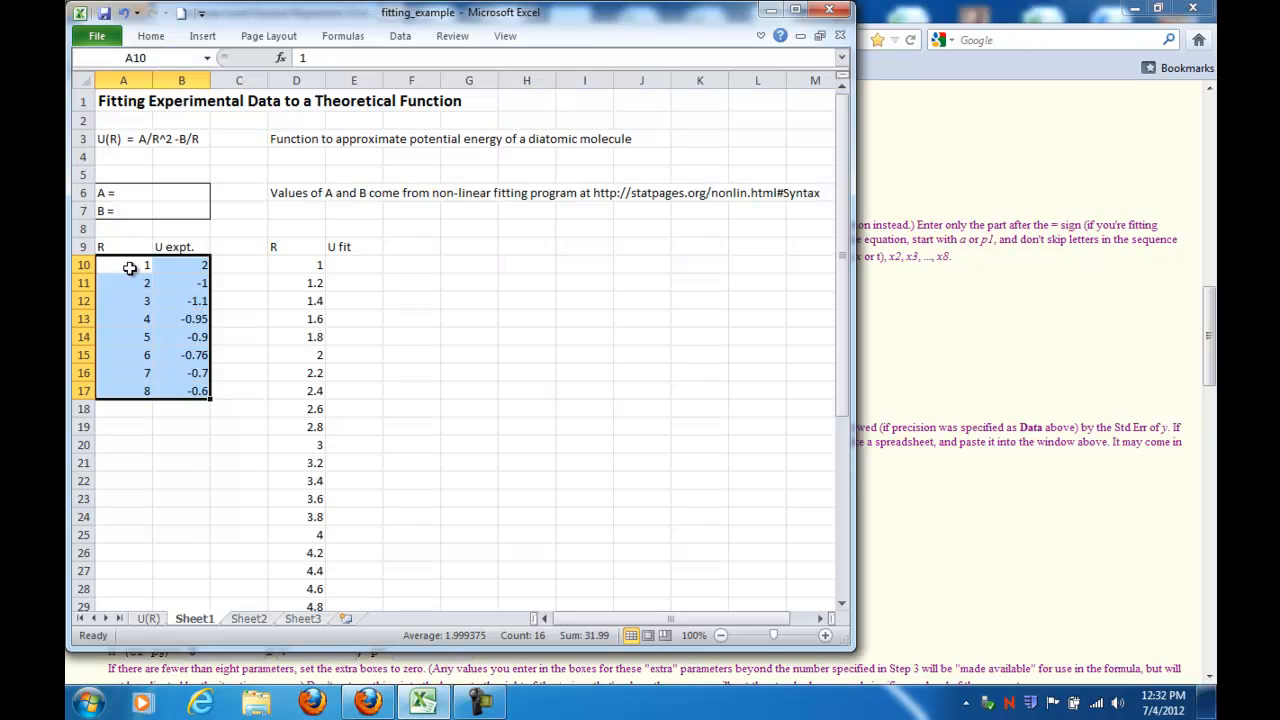
{"action": "key", "text": "ctrl+c"}
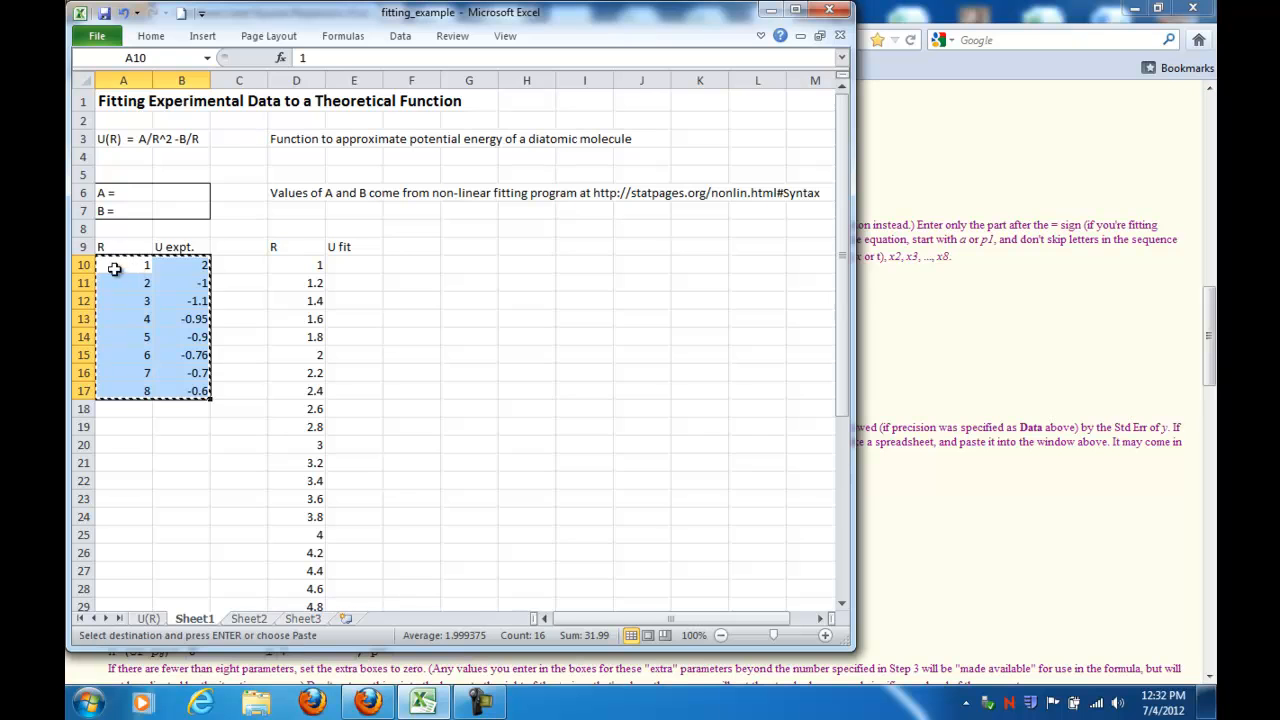
{"action": "left_click", "coordinate": [1027, 582]}
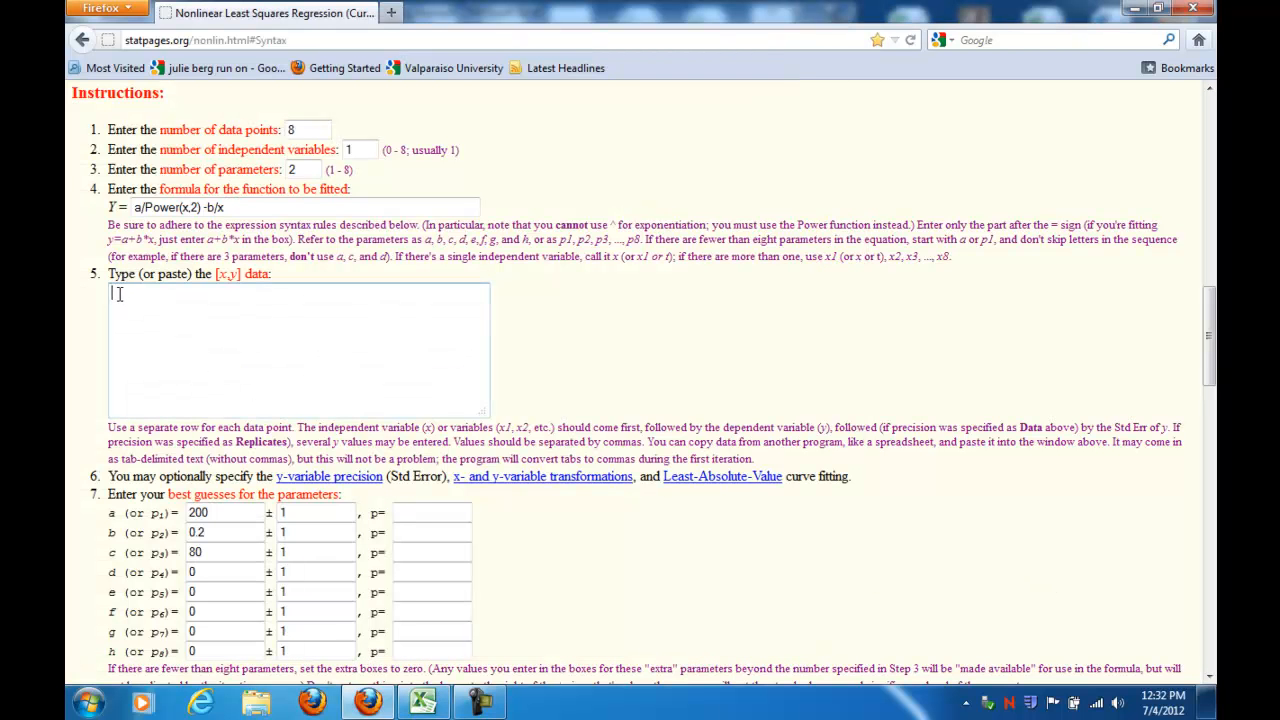
{"action": "key", "text": "ctrl+v"}
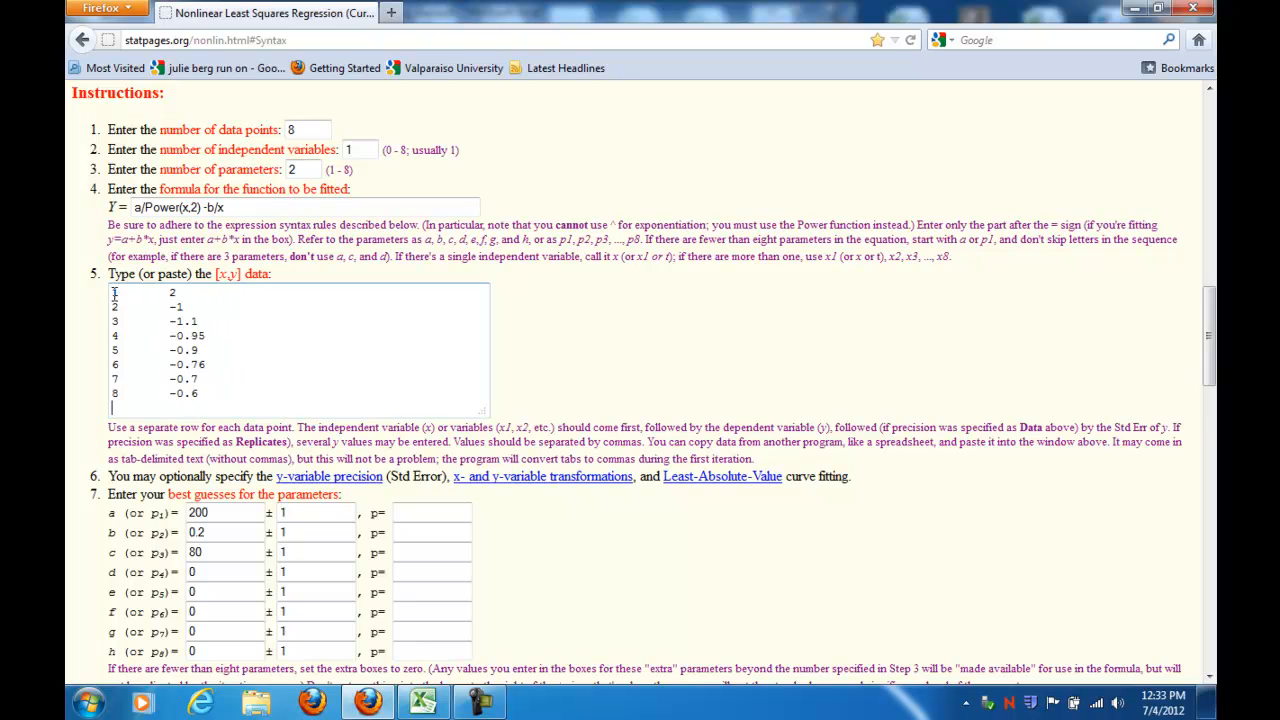
Step: Review the fitter page, the A and B cells, and the U(R) chart of experimental points to judge starting guesses
{"action": "left_click", "coordinate": [530, 368]}
{"action": "scroll", "coordinate": [305, 448], "scroll_direction": "down", "scroll_amount": 4}
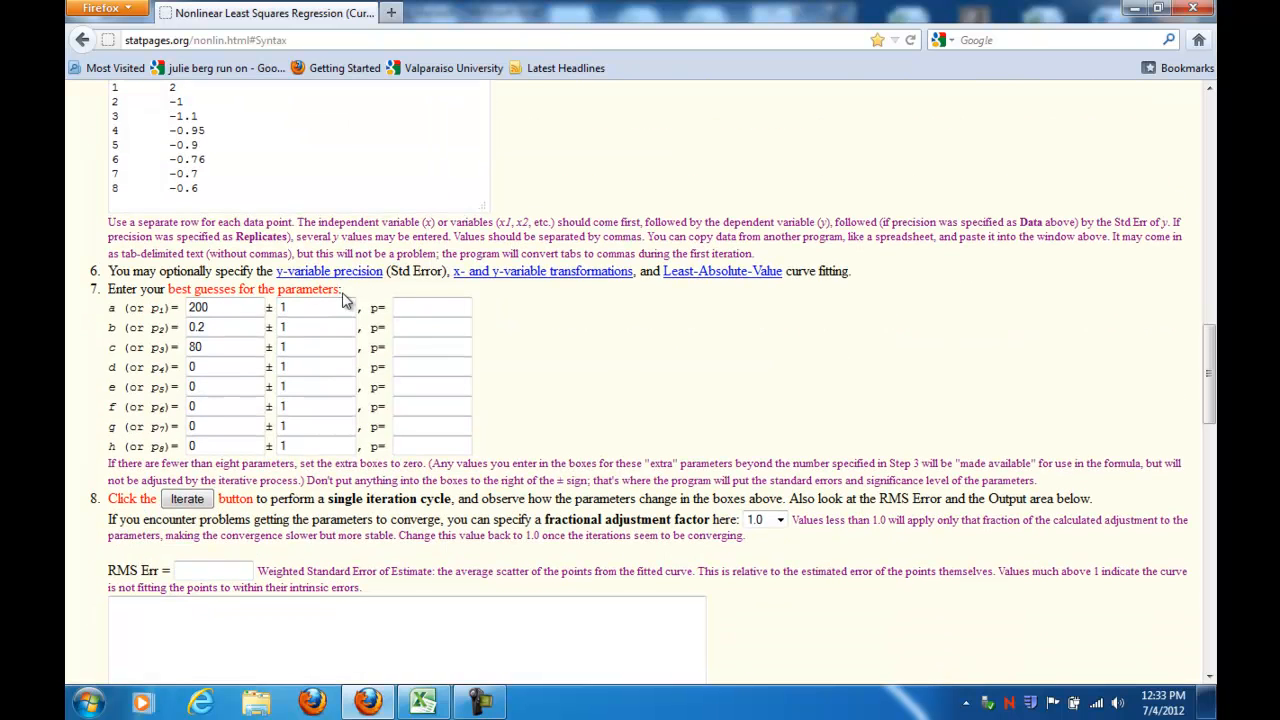
{"action": "scroll", "coordinate": [329, 293], "scroll_direction": "up", "scroll_amount": 6}
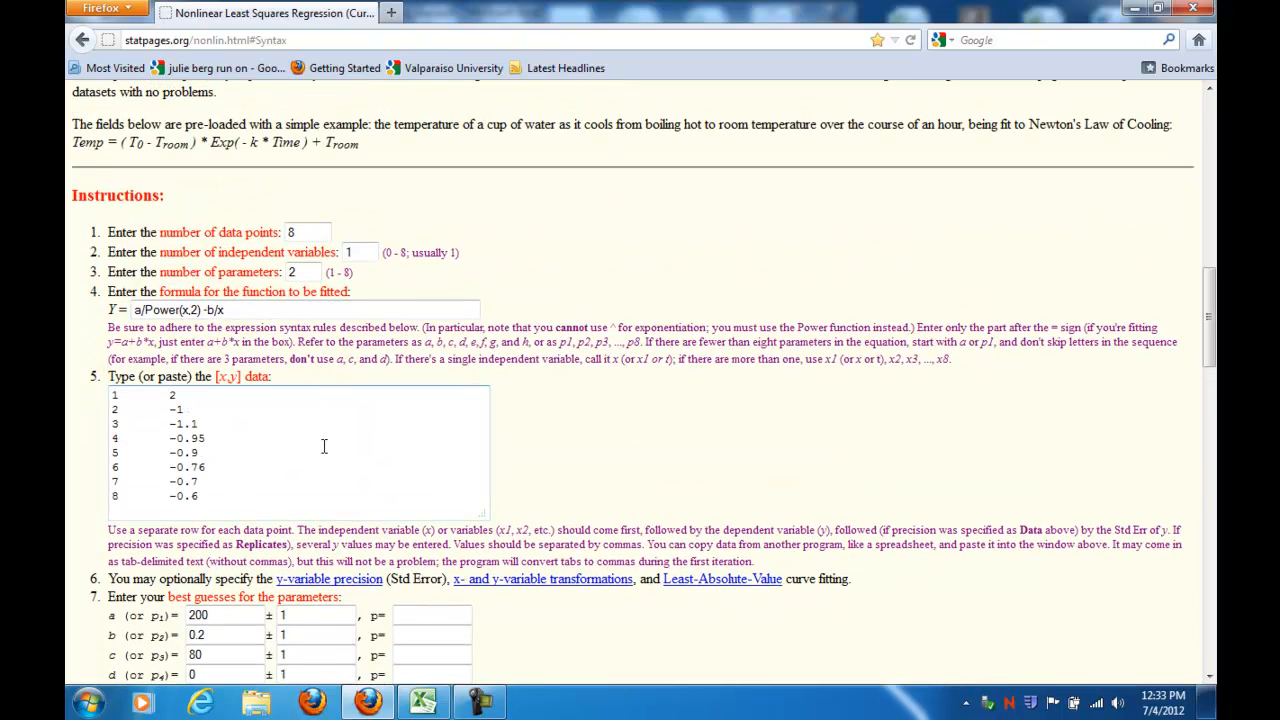
{"action": "left_click", "coordinate": [423, 703]}
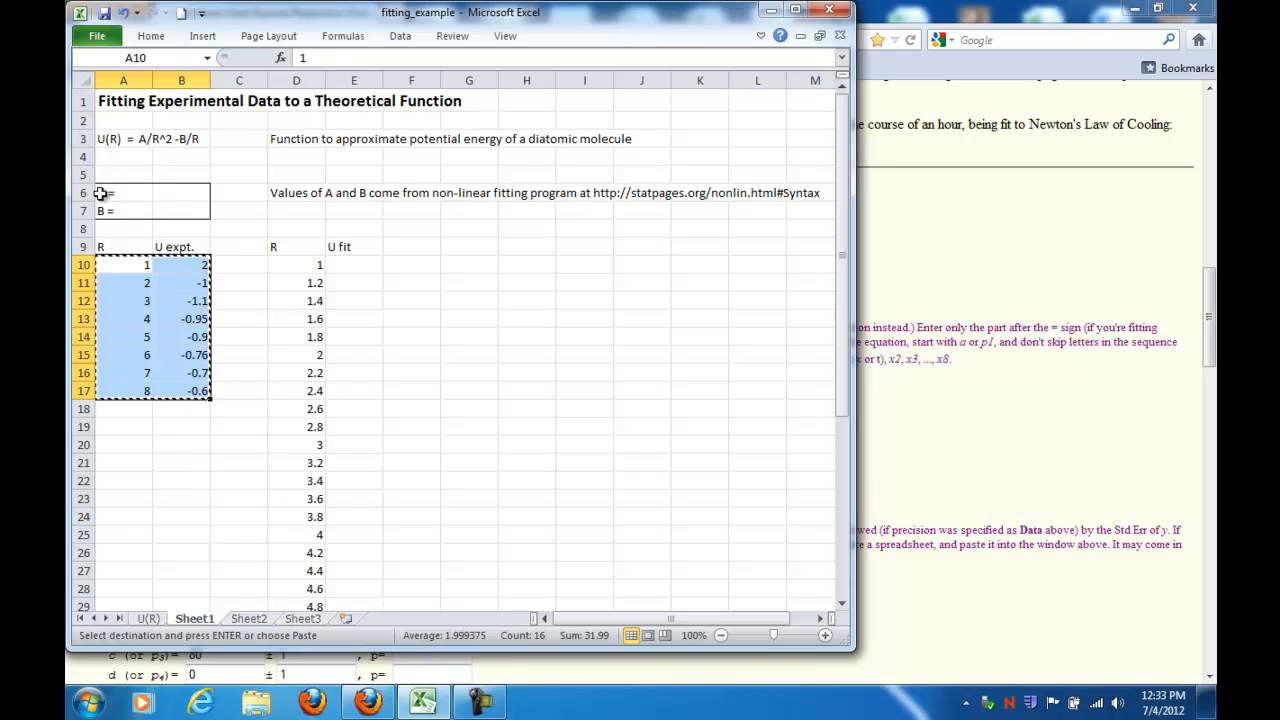
{"action": "left_click", "coordinate": [177, 195]}
{"action": "left_click", "coordinate": [181, 209]}
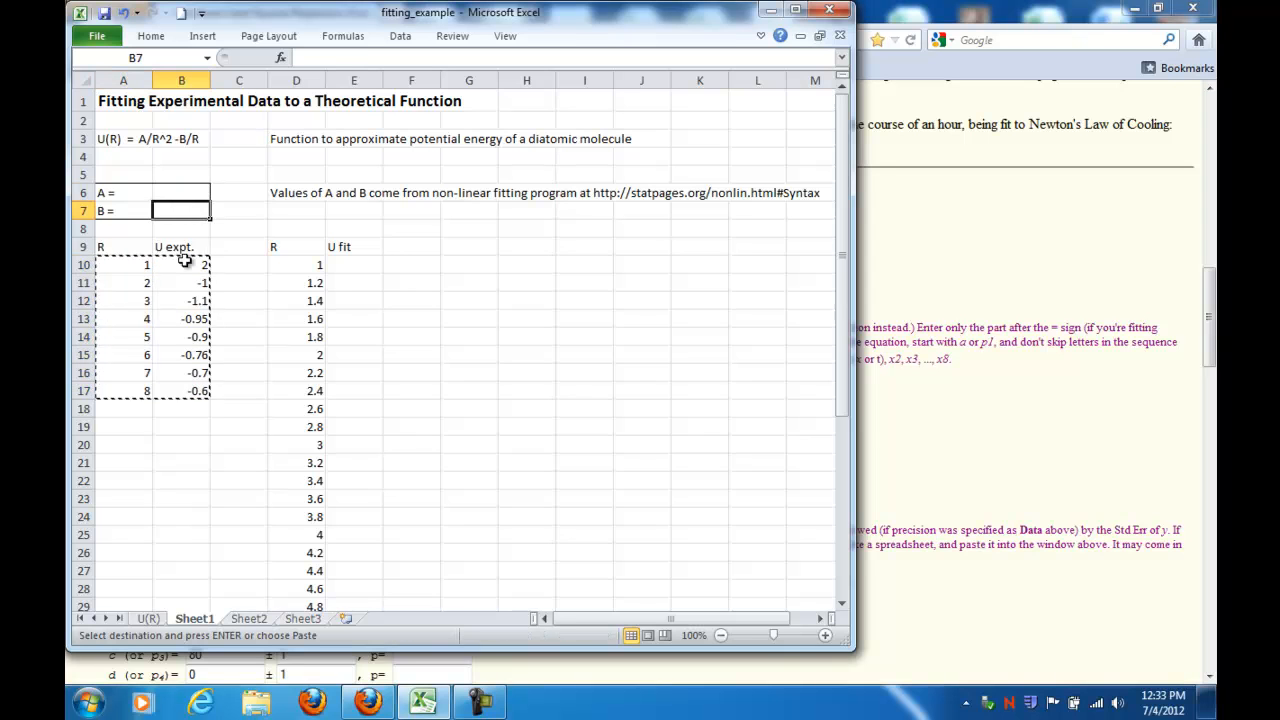
{"action": "left_click", "coordinate": [150, 618]}
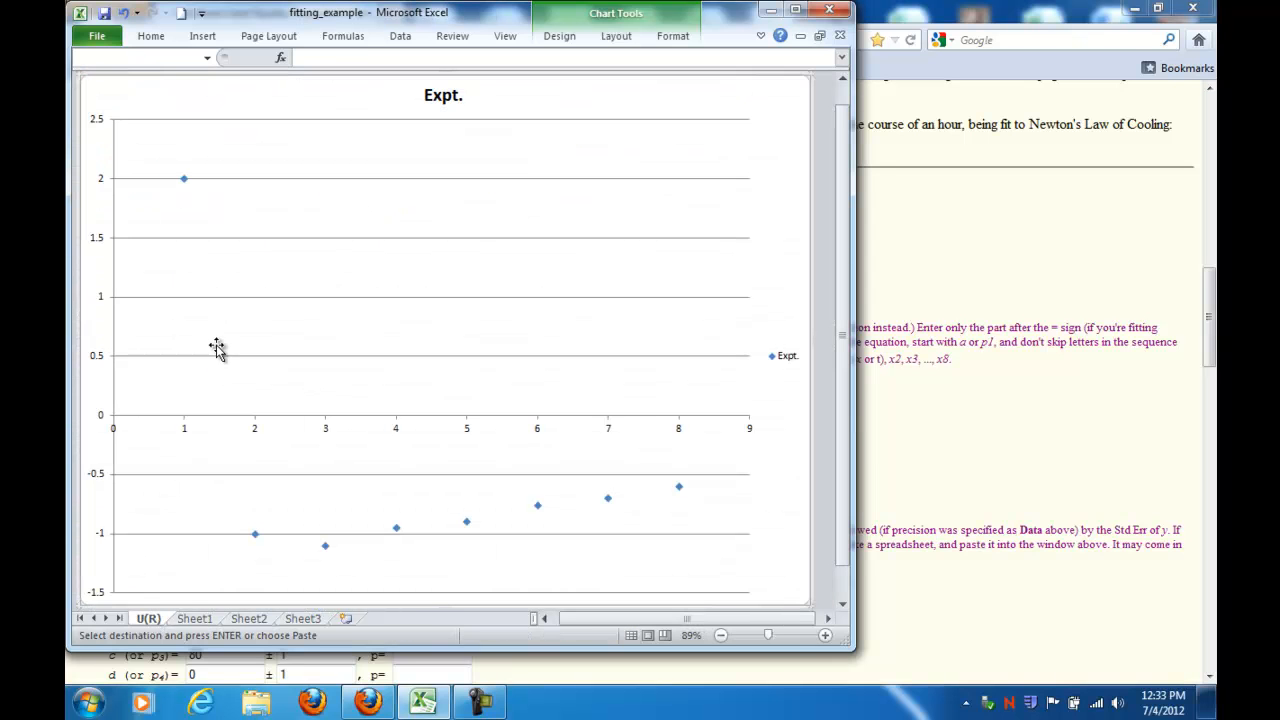
{"action": "mouse_move", "coordinate": [187, 188]}
{"action": "left_click", "coordinate": [195, 618]}
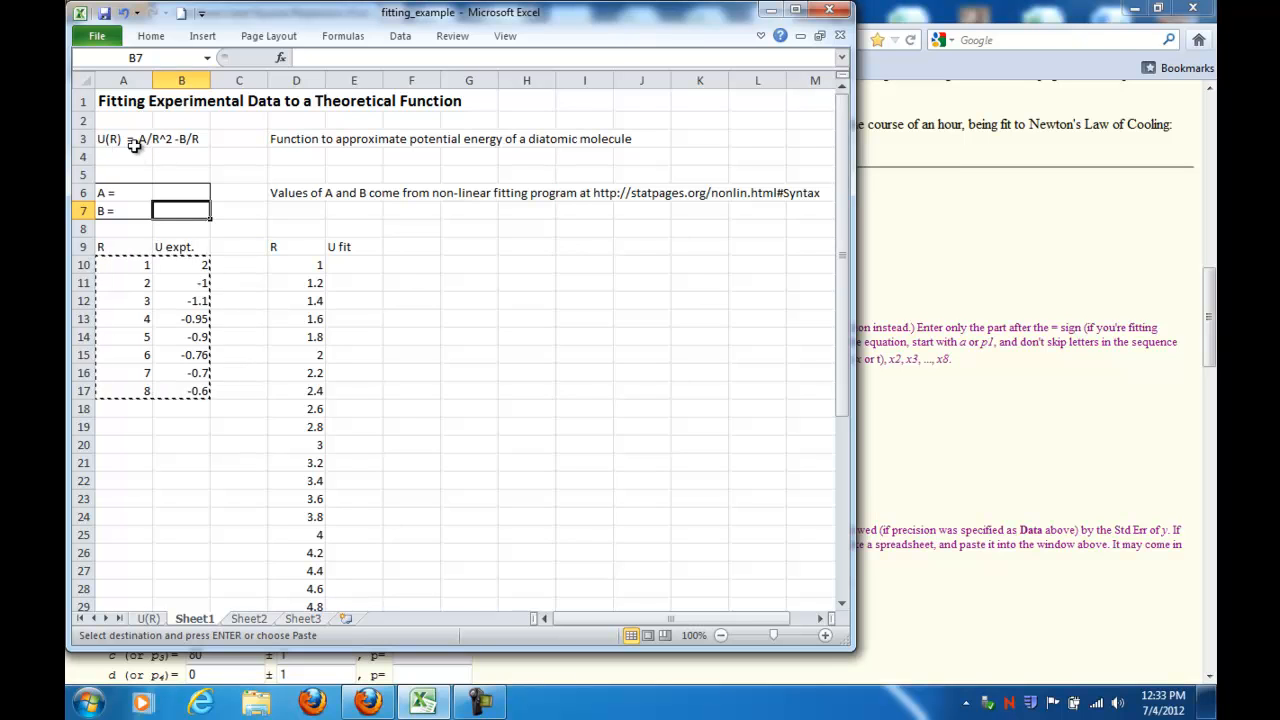
{"action": "left_click", "coordinate": [184, 194]}
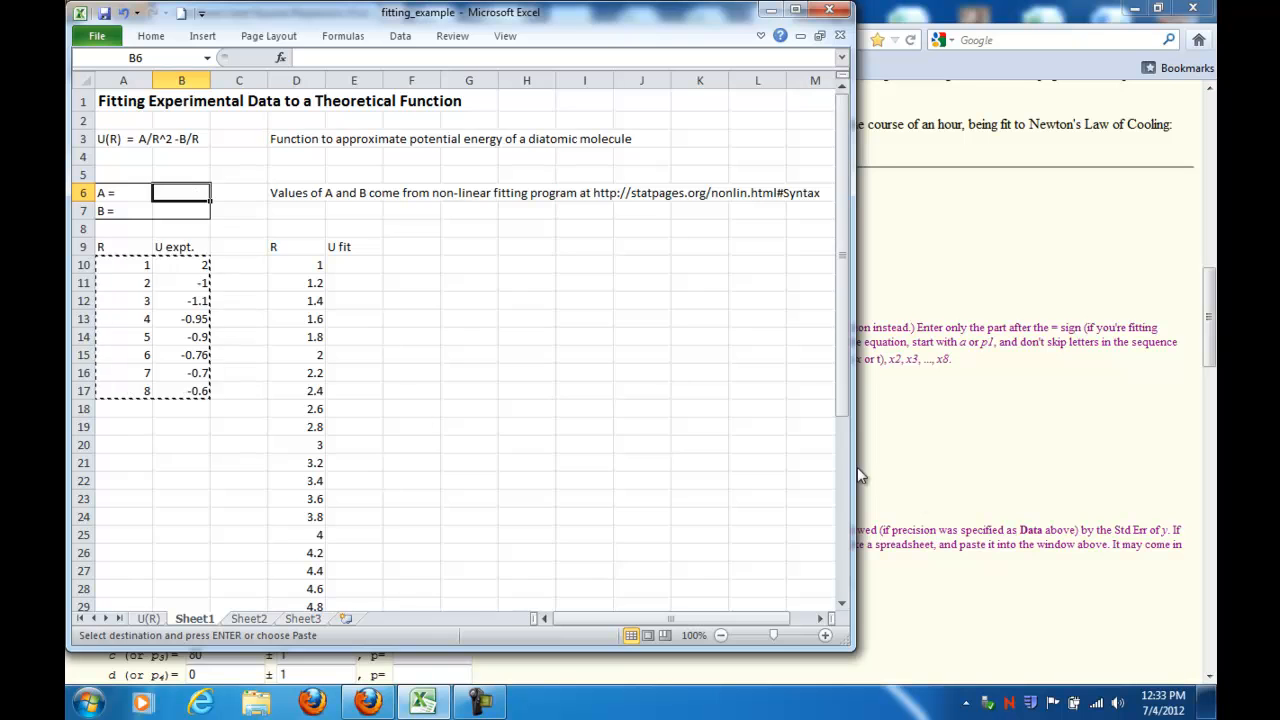
Step: Set the fitter's best guesses for parameter a to 2 and parameter c to 0
{"action": "left_click", "coordinate": [934, 478]}
{"action": "left_click_drag", "start_coordinate": [222, 616], "coordinate": [177, 616]}
{"action": "type", "text": "2"}
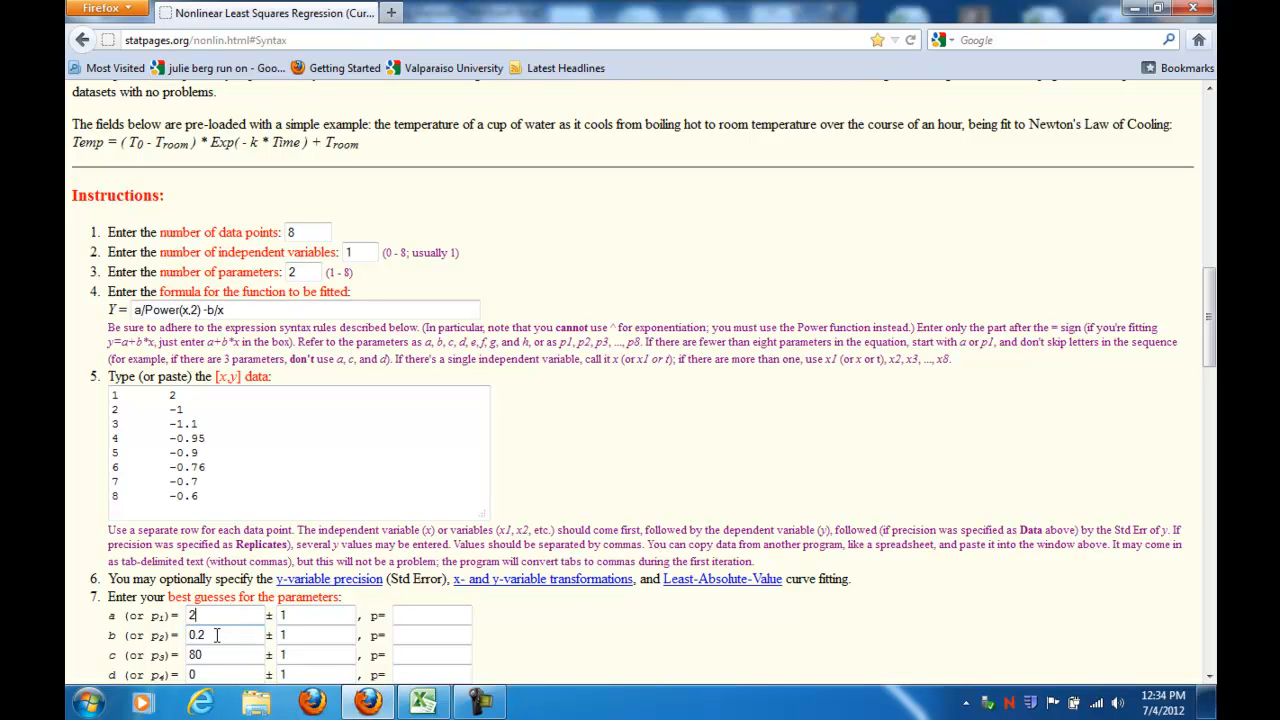
{"action": "left_click_drag", "start_coordinate": [218, 655], "coordinate": [184, 655]}
{"action": "type", "text": "0"}
Step: Check the U(R) chart again and set the best guess for parameter b to 4
{"action": "left_click", "coordinate": [425, 705]}
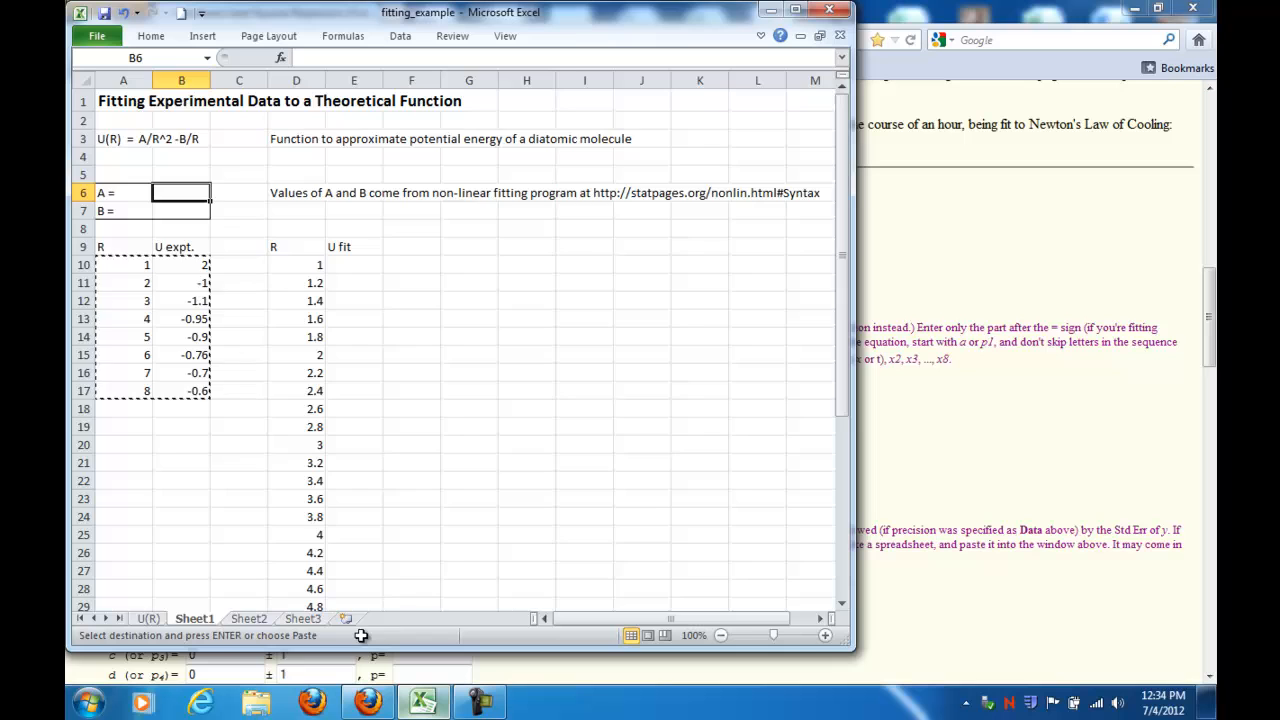
{"action": "left_click", "coordinate": [146, 619]}
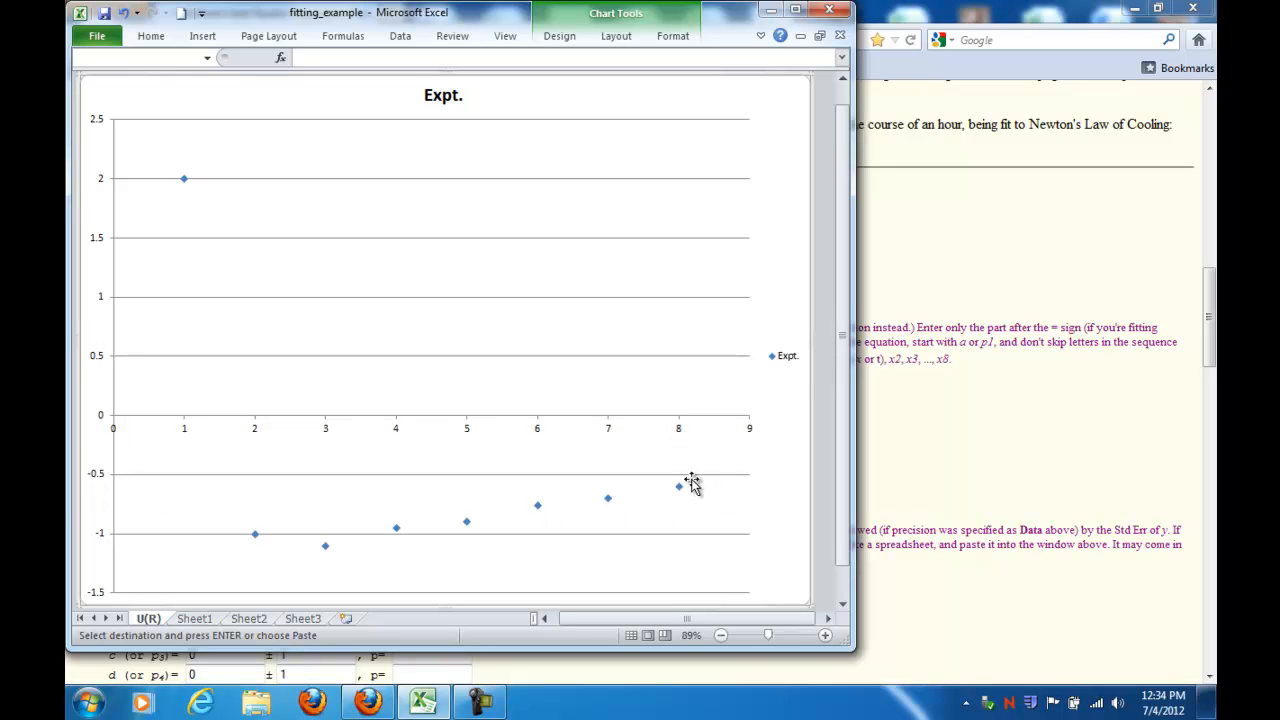
{"action": "mouse_move", "coordinate": [681, 494]}
{"action": "left_click", "coordinate": [186, 620]}
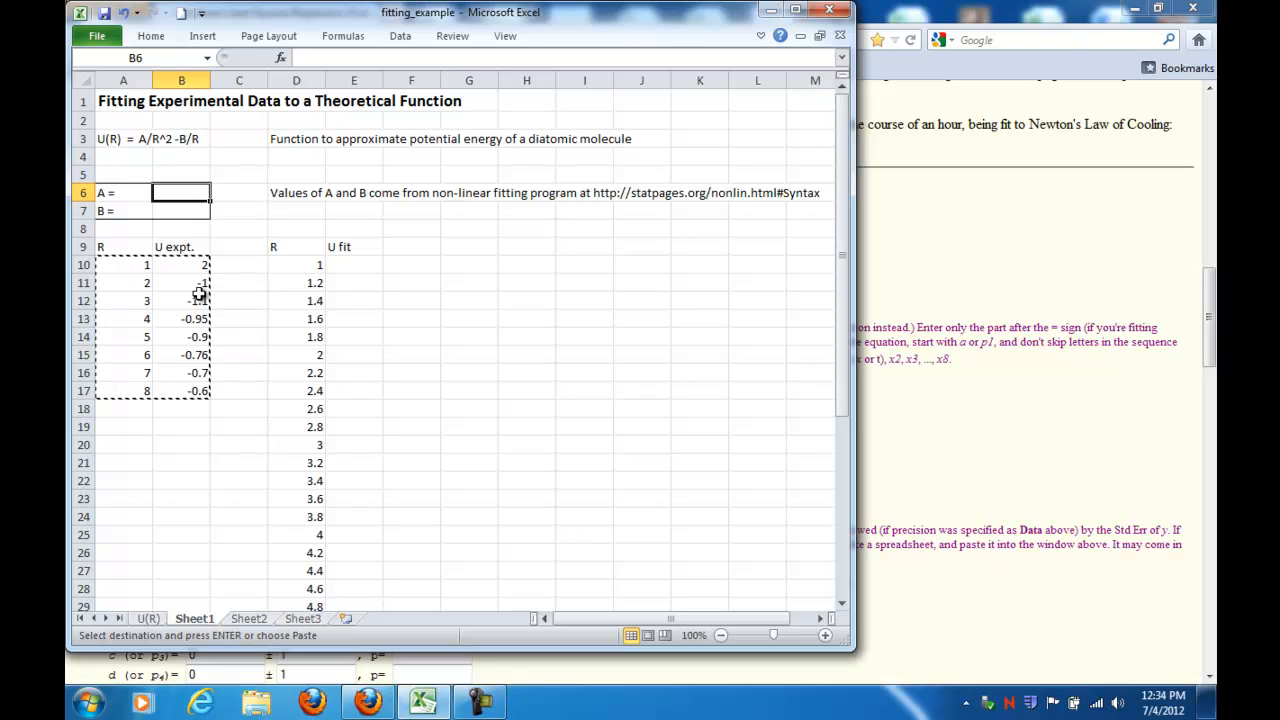
{"action": "left_click", "coordinate": [992, 500]}
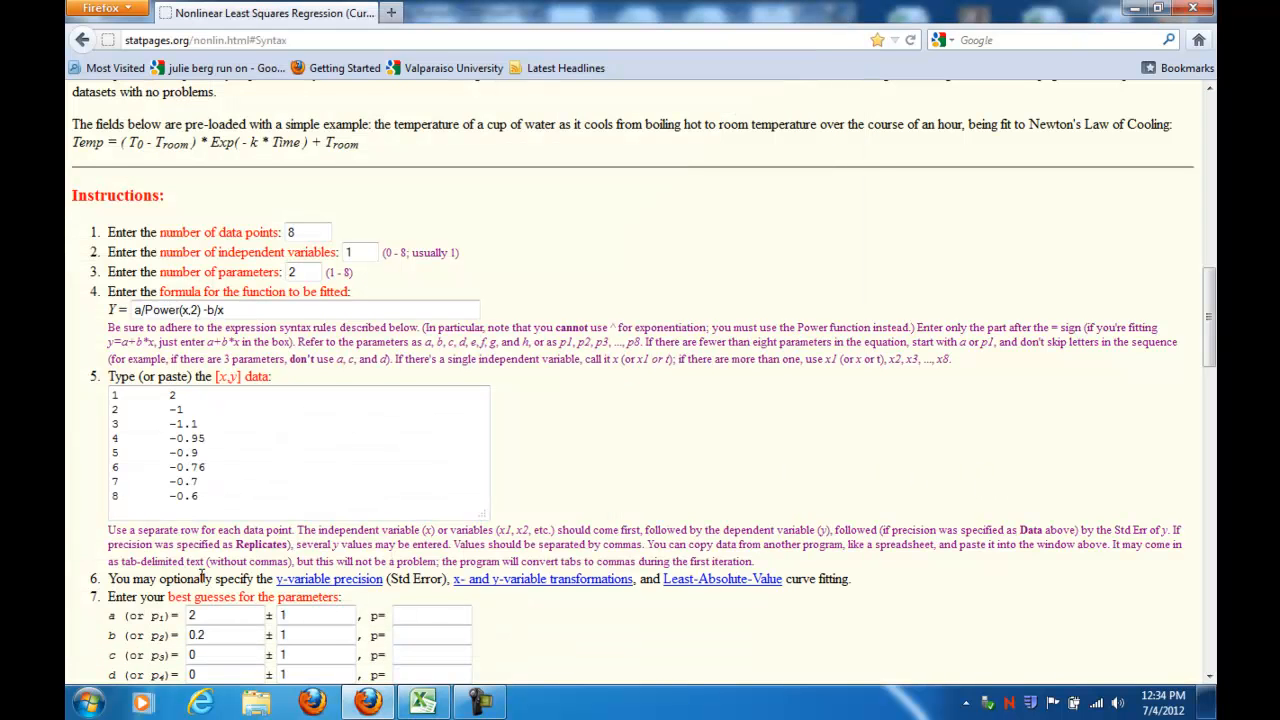
{"action": "double_click", "coordinate": [195, 635]}
{"action": "type", "text": "4"}
Step: Run the fitter's Iterate cycle twice to refine parameters a and b
{"action": "scroll", "coordinate": [225, 585], "scroll_direction": "down", "scroll_amount": 3}
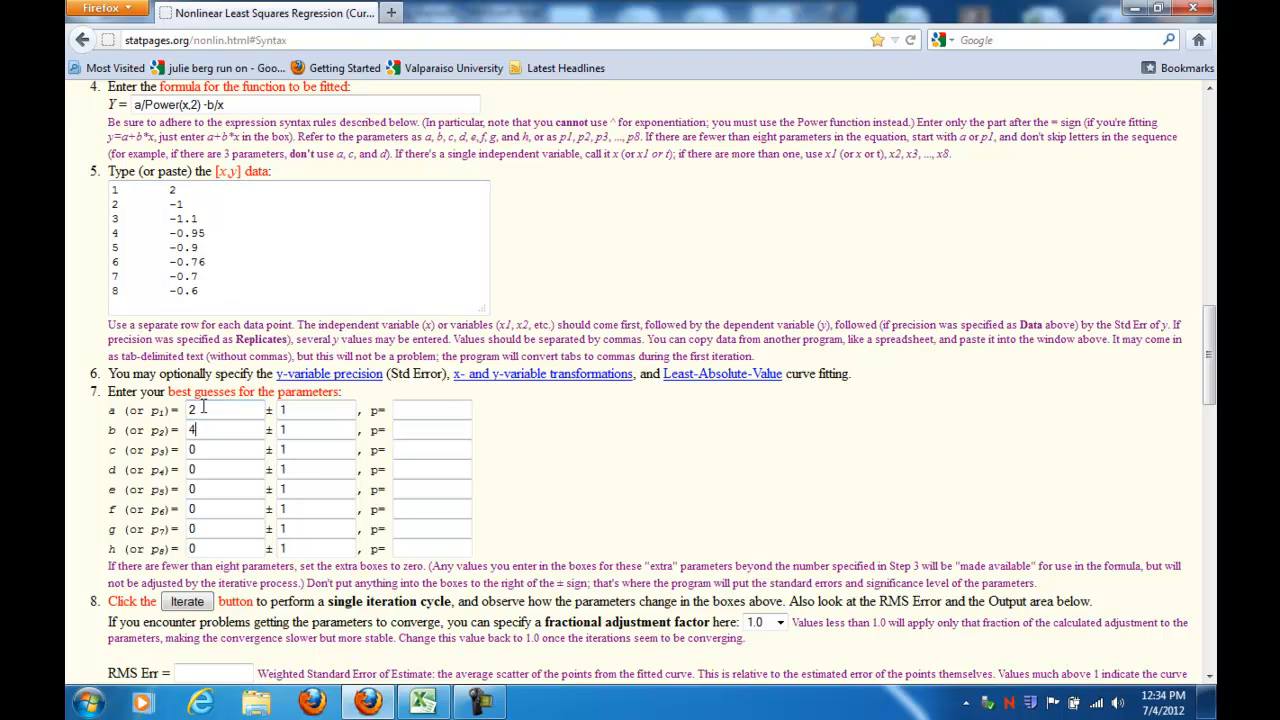
{"action": "left_click", "coordinate": [186, 602]}
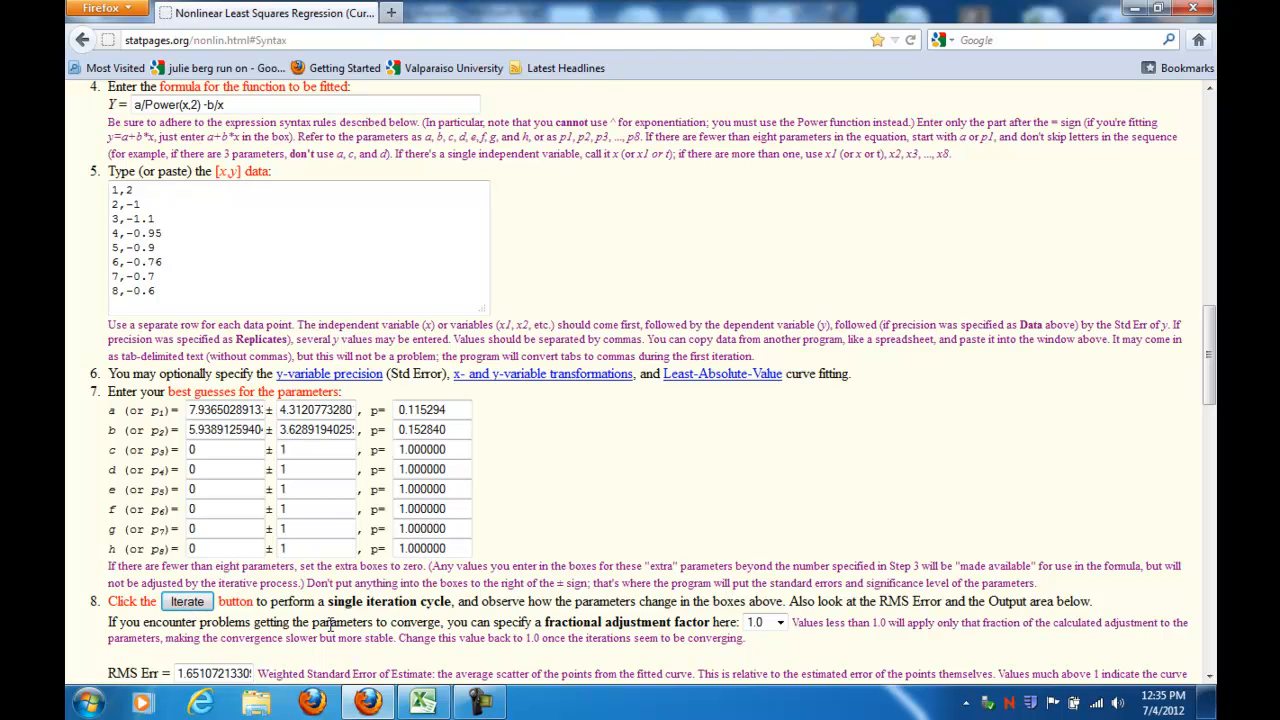
{"action": "left_click", "coordinate": [187, 603]}
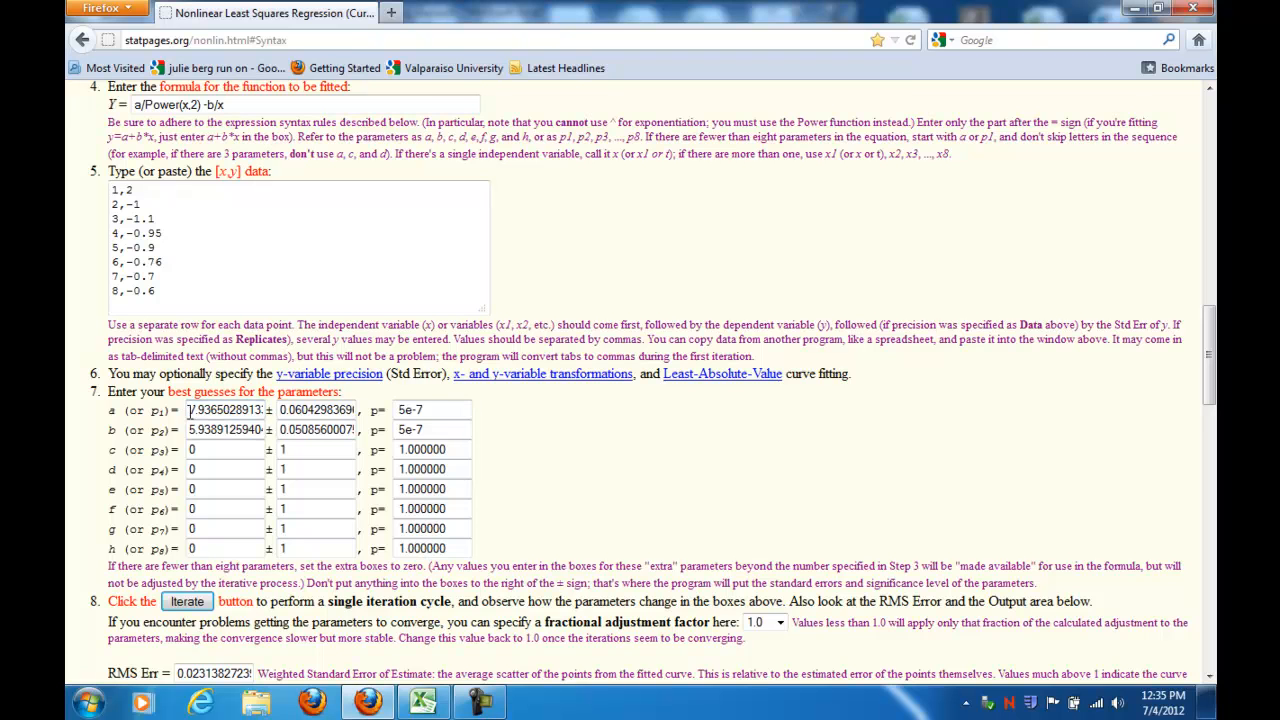
Step: Copy the fitted value of a from the fitter into cell B6 as A
{"action": "left_click_drag", "start_coordinate": [189, 410], "coordinate": [272, 415]}
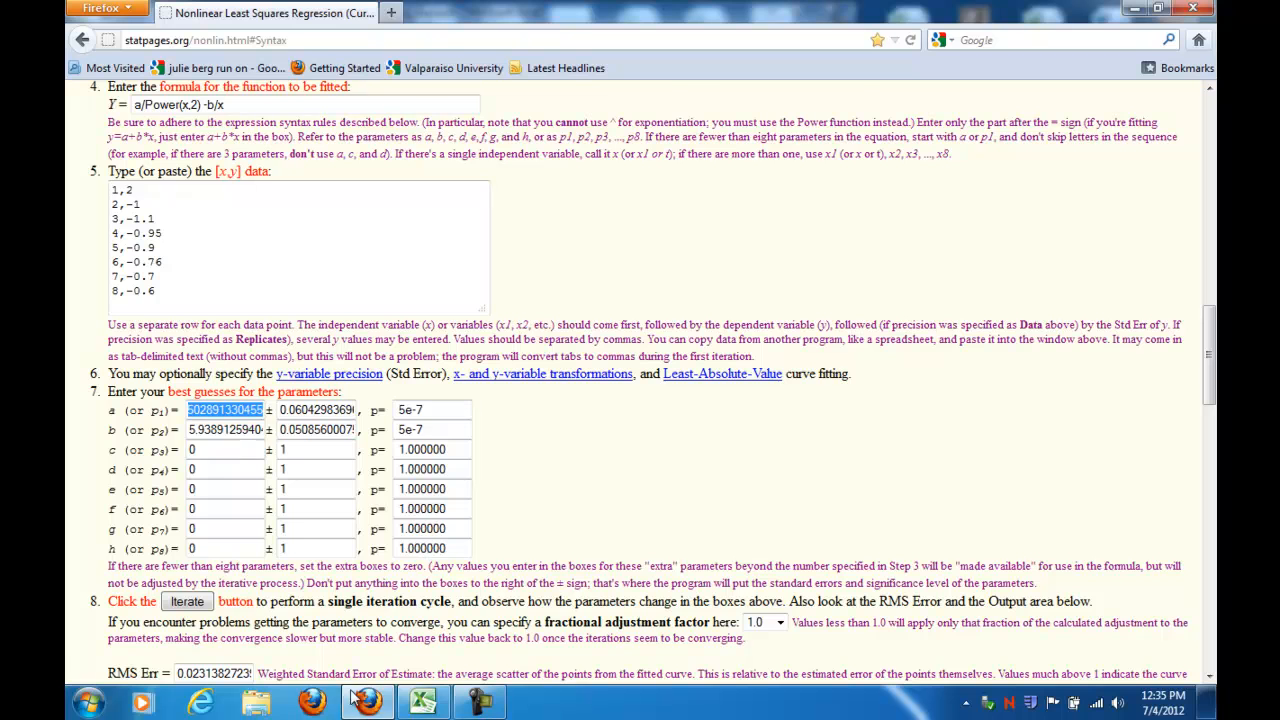
{"action": "left_click", "coordinate": [424, 703]}
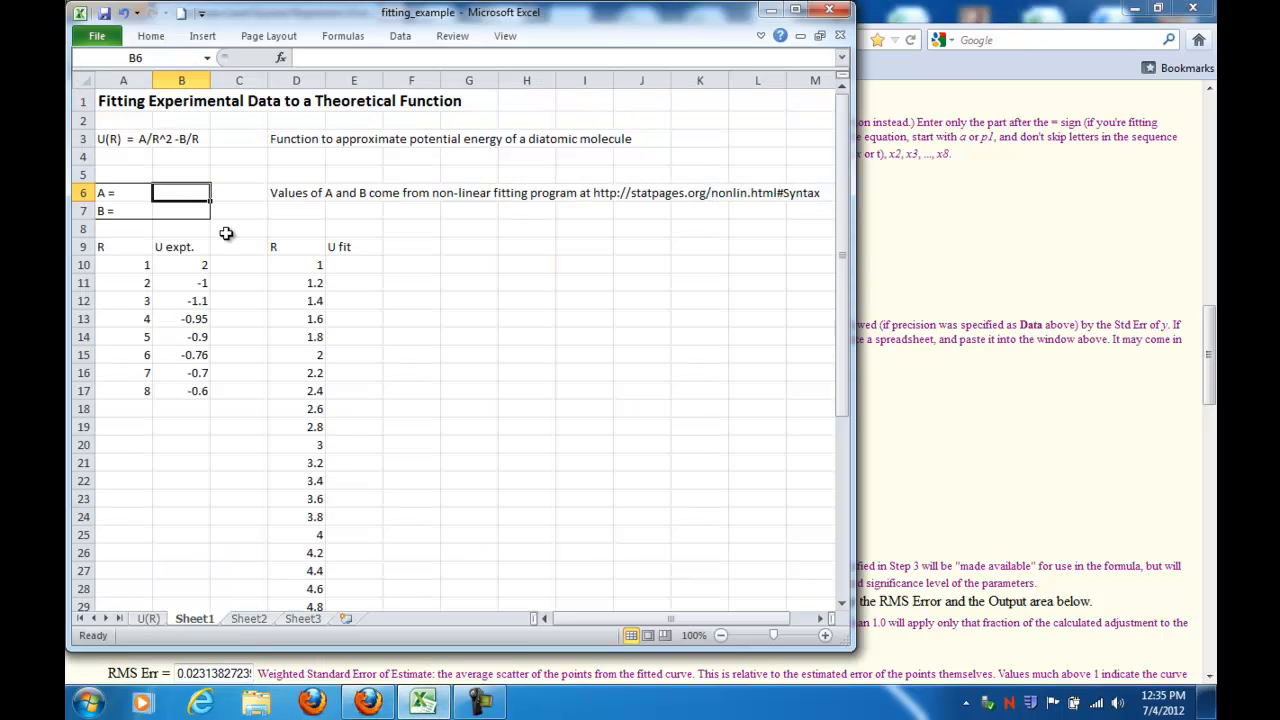
{"action": "type", "text": "7.936503"}
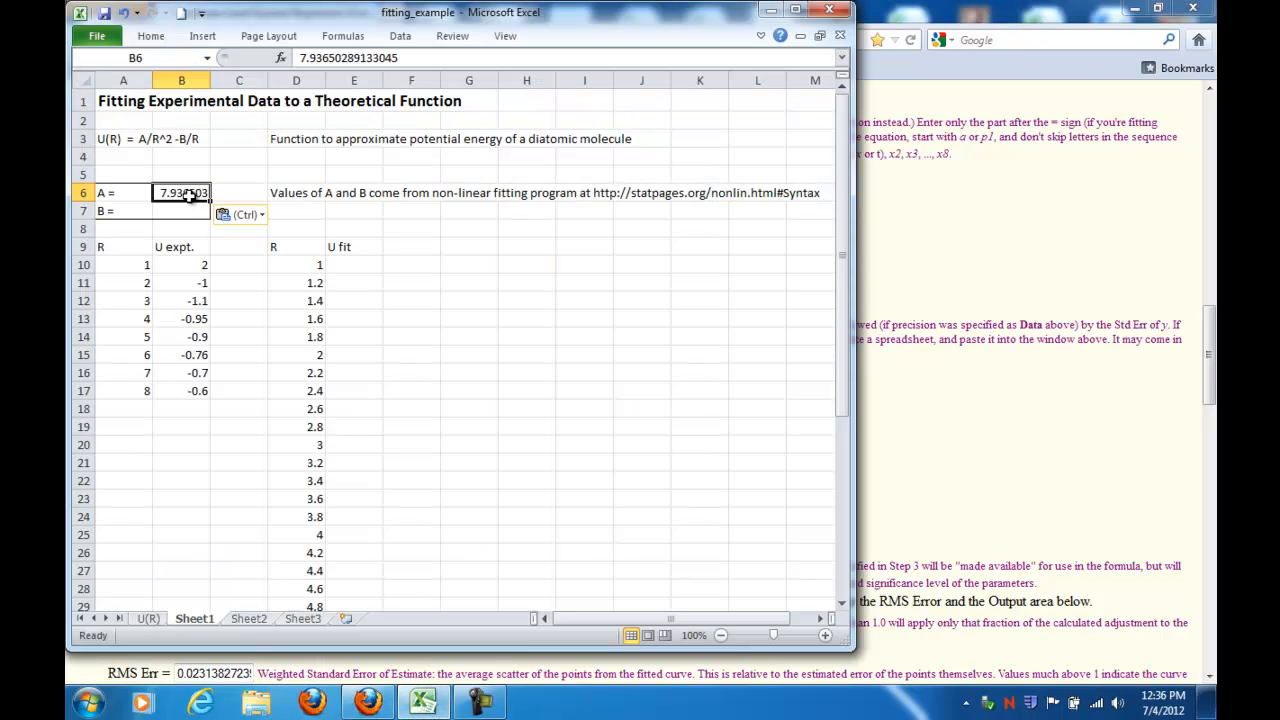
Step: Copy the fitted value of b from the fitter into cell B7 as B
{"action": "left_click", "coordinate": [181, 210]}
{"action": "left_click", "coordinate": [912, 495]}
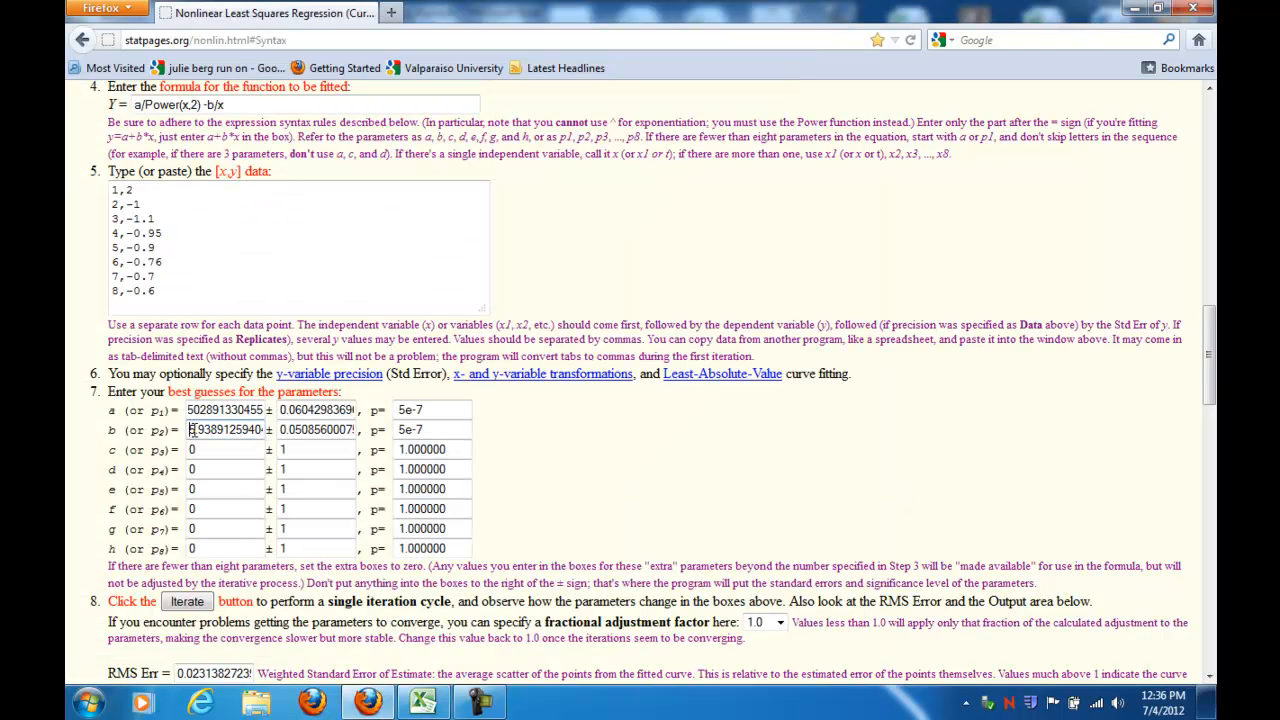
{"action": "double_click", "coordinate": [188, 429]}
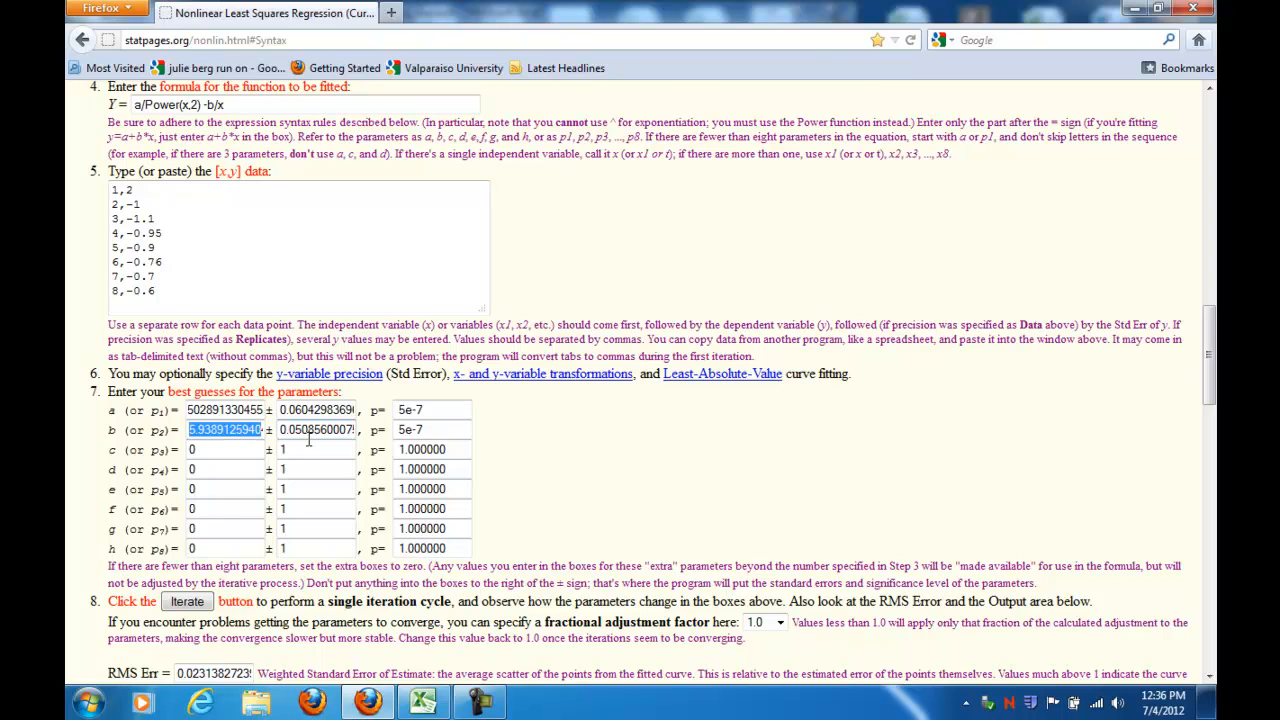
{"action": "left_click", "coordinate": [423, 703]}
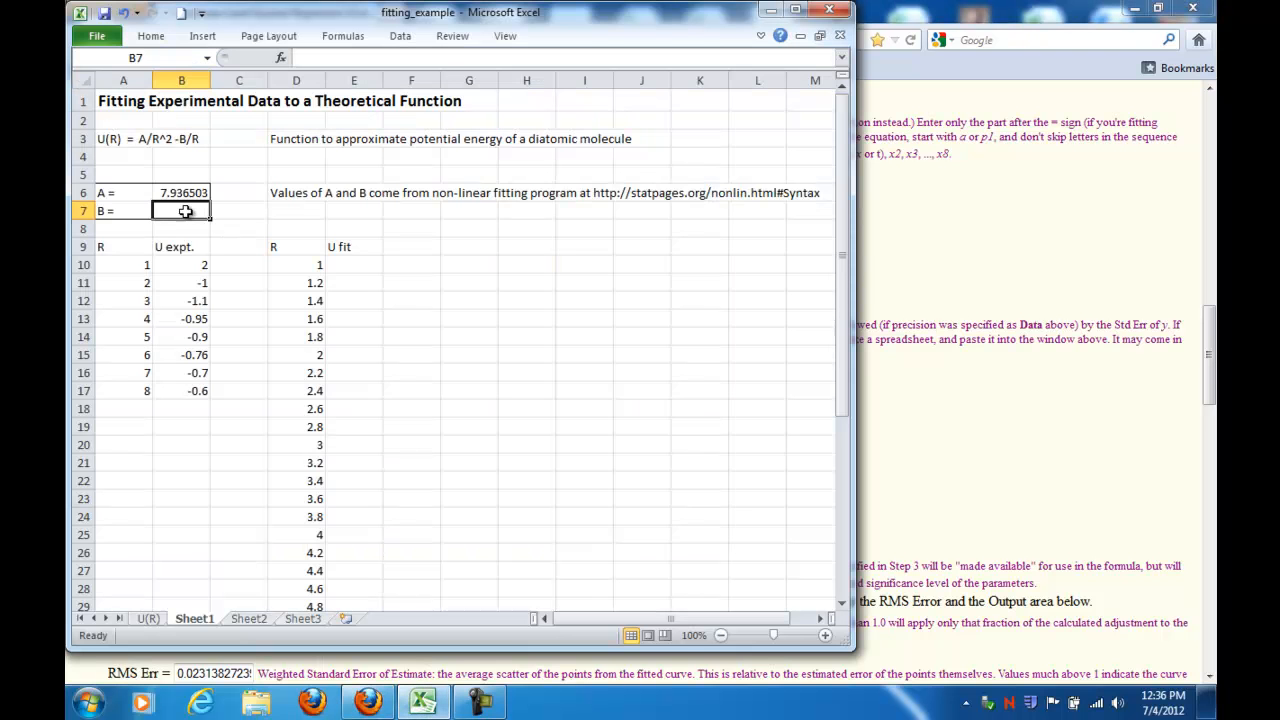
{"action": "type", "text": "5.938913"}
Step: Enter the formula =$B$6/D10^2-$B$7/D10 in cell E10 to compute the first fitted U value
{"action": "left_click", "coordinate": [424, 319]}
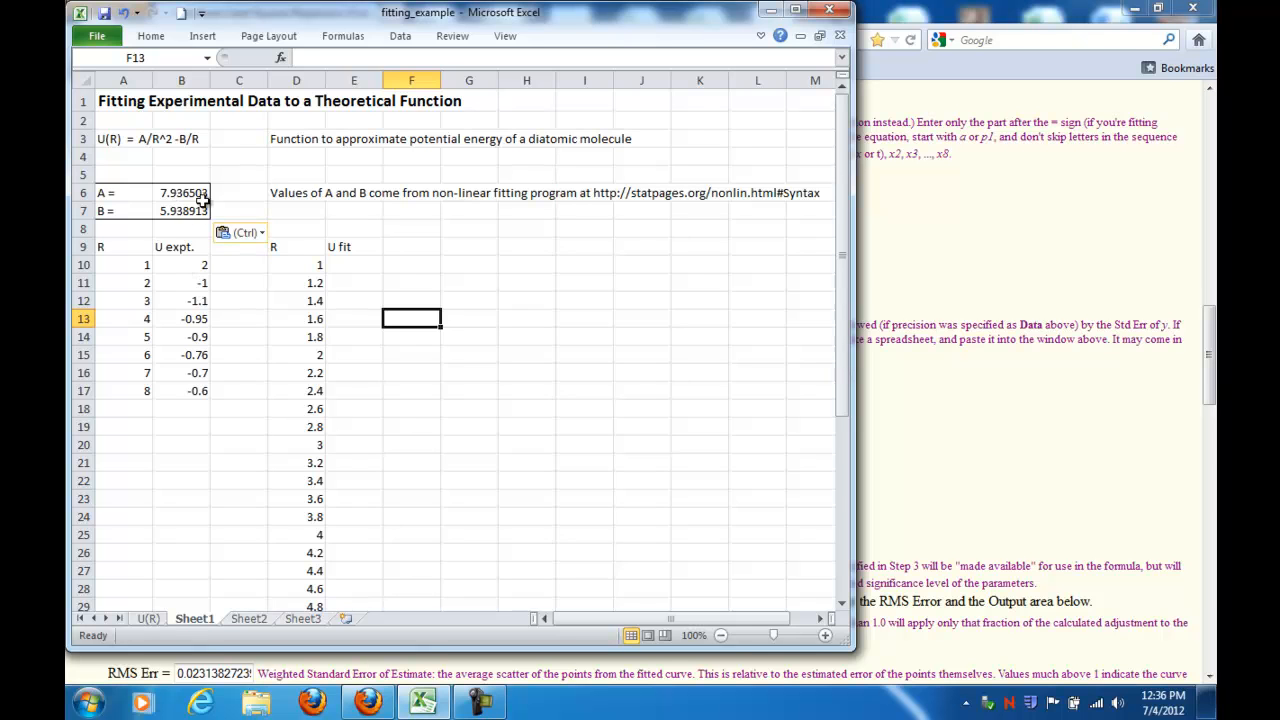
{"action": "left_click", "coordinate": [353, 266]}
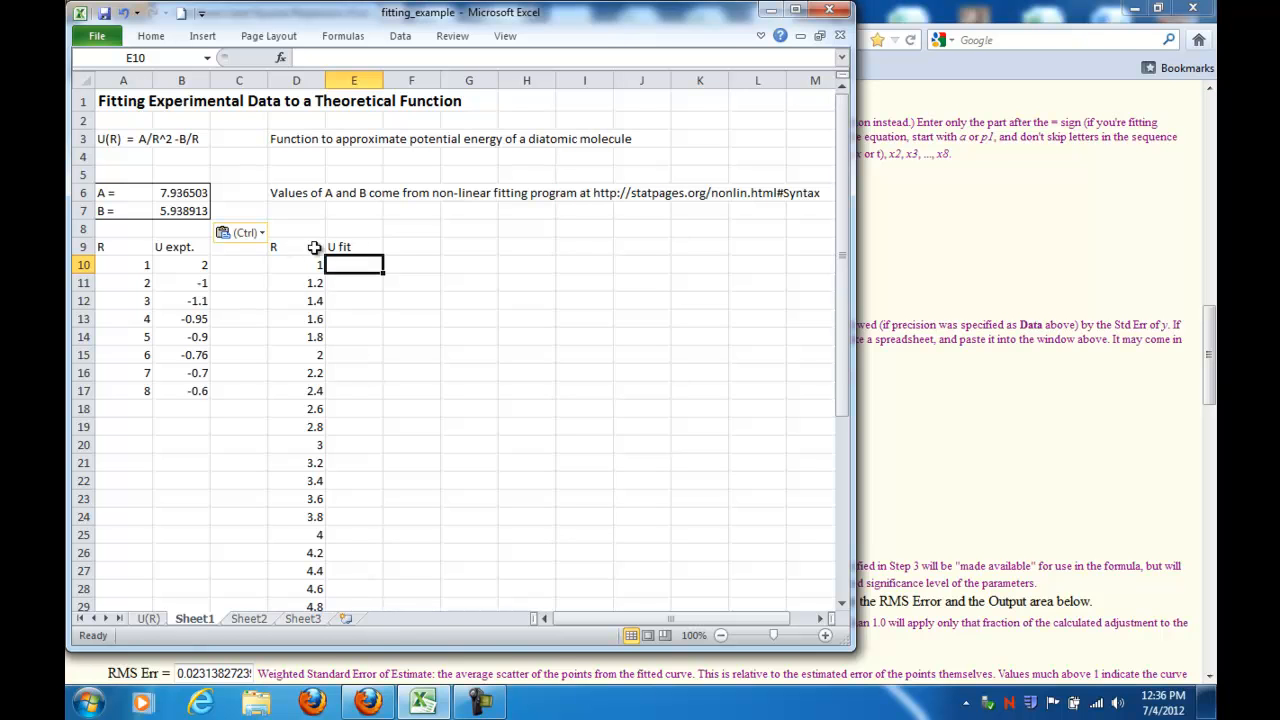
{"action": "scroll", "coordinate": [304, 264], "scroll_direction": "down", "scroll_amount": 8}
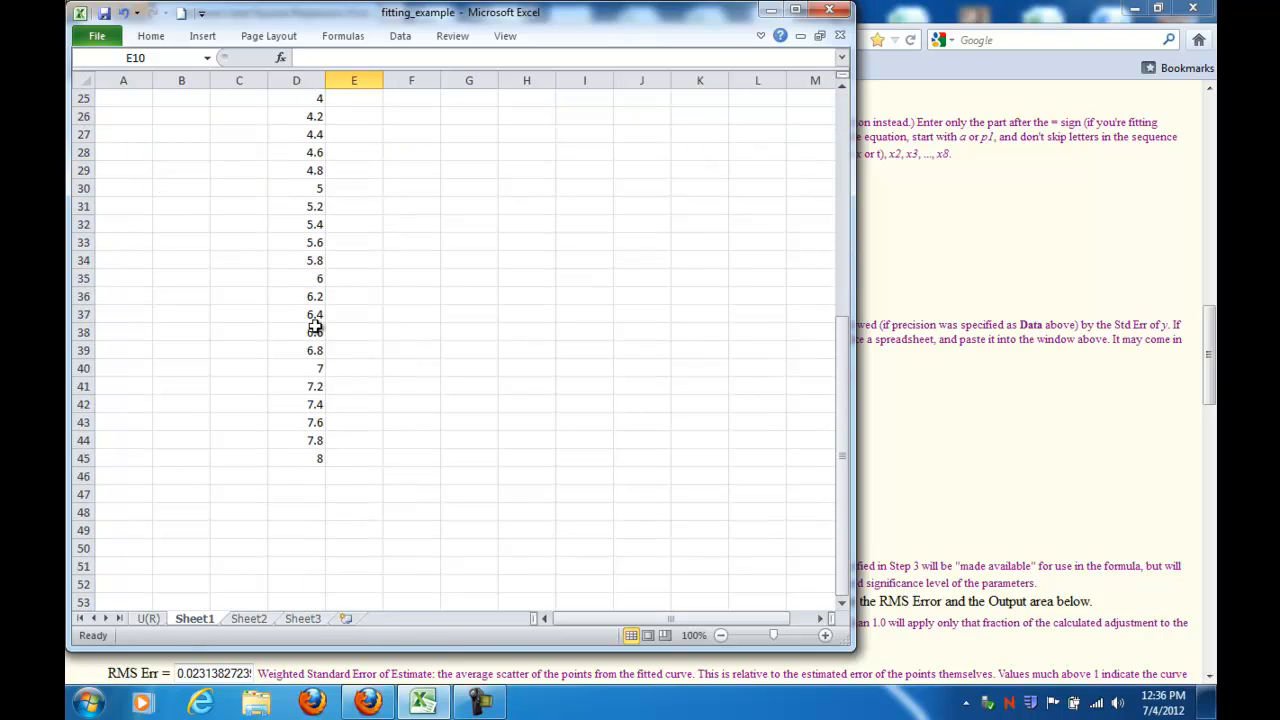
{"action": "scroll", "coordinate": [304, 402], "scroll_direction": "up", "scroll_amount": 7}
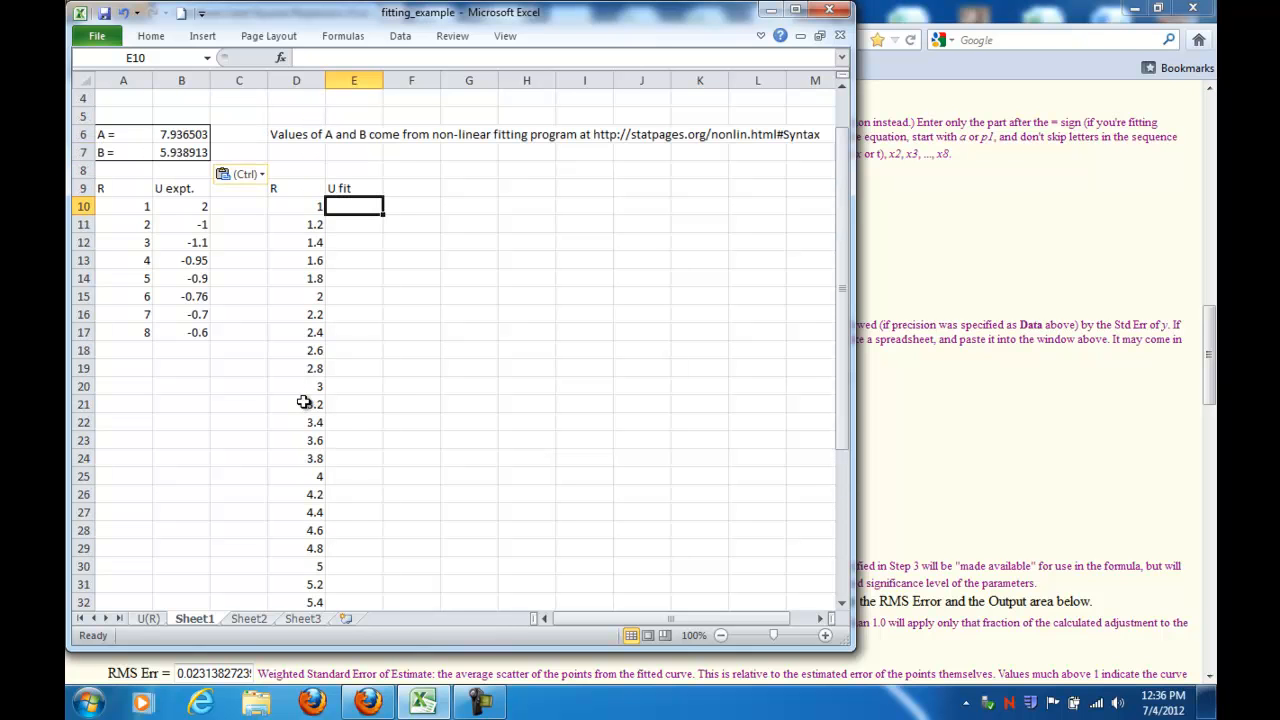
{"action": "scroll", "coordinate": [352, 220], "scroll_direction": "up", "scroll_amount": 1}
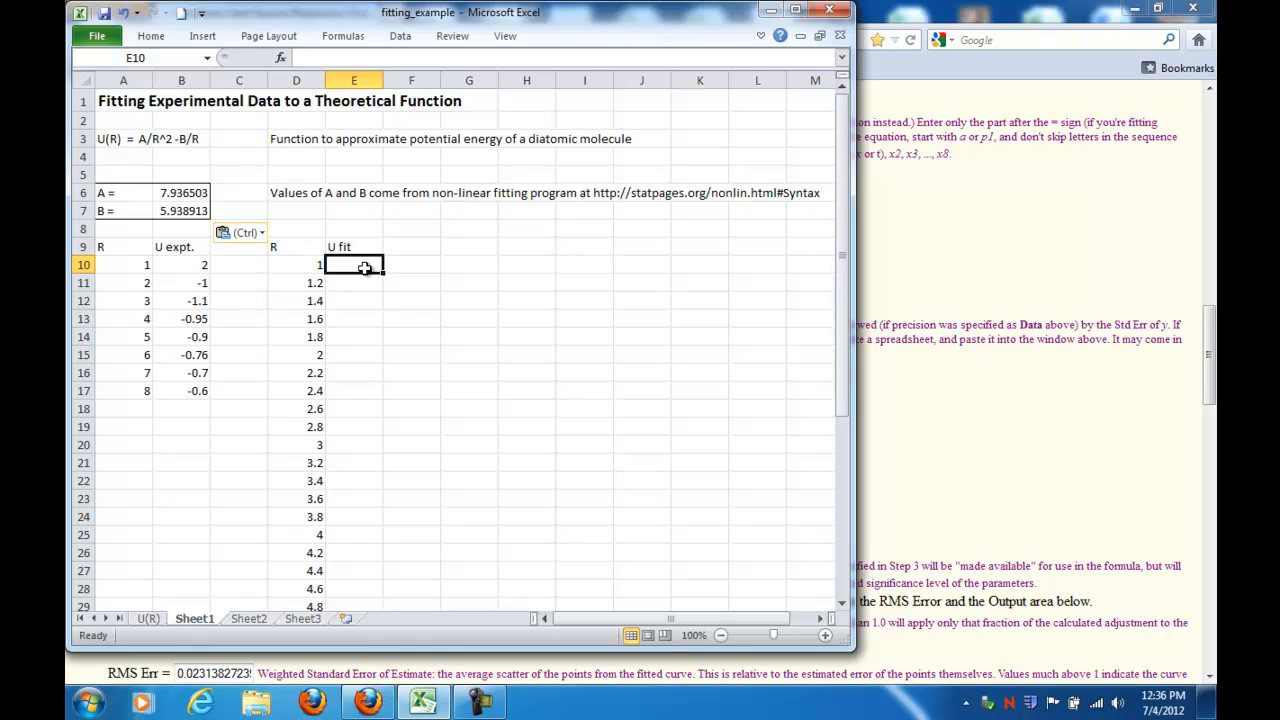
{"action": "type", "text": "="}
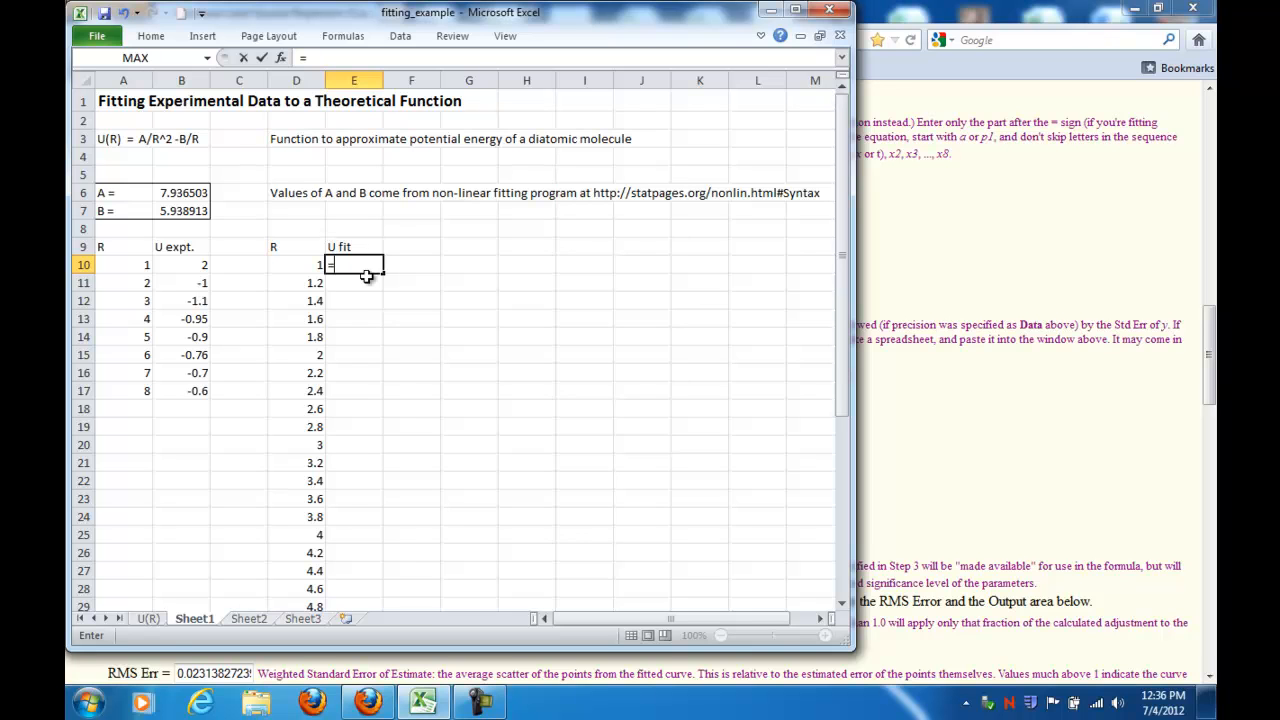
{"action": "type", "text": "B$6"}
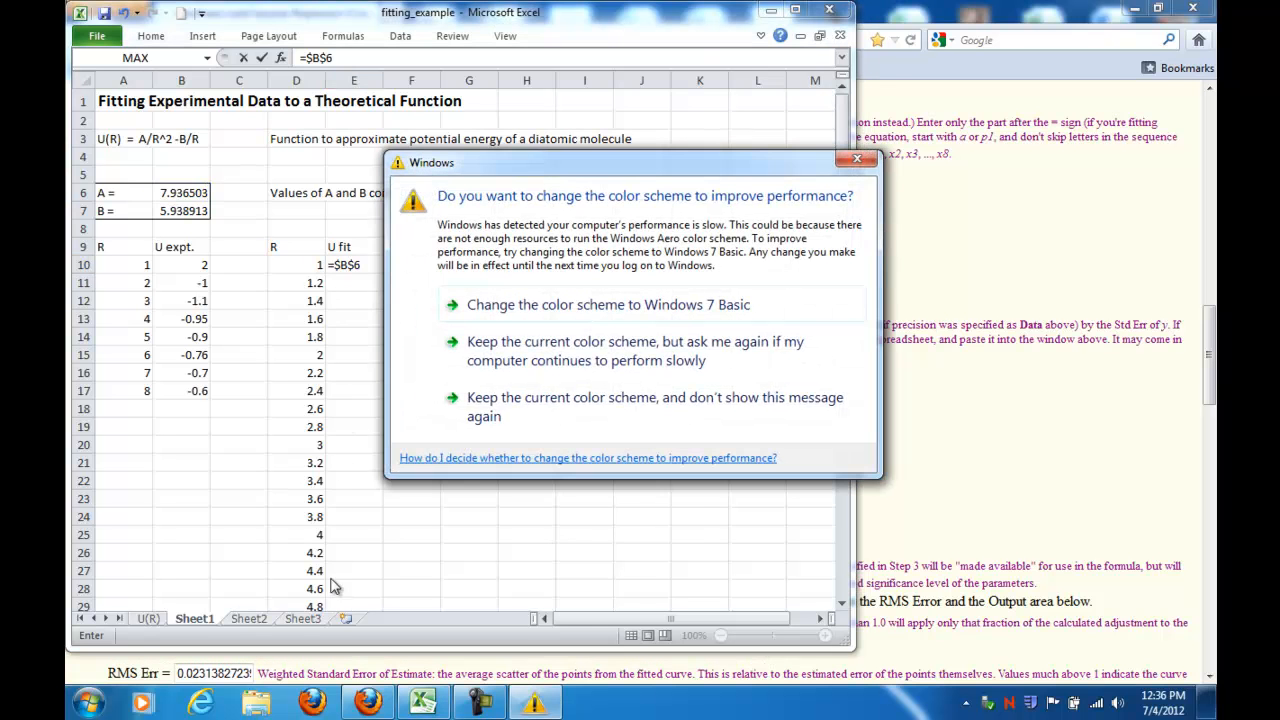
{"action": "left_click", "coordinate": [856, 161]}
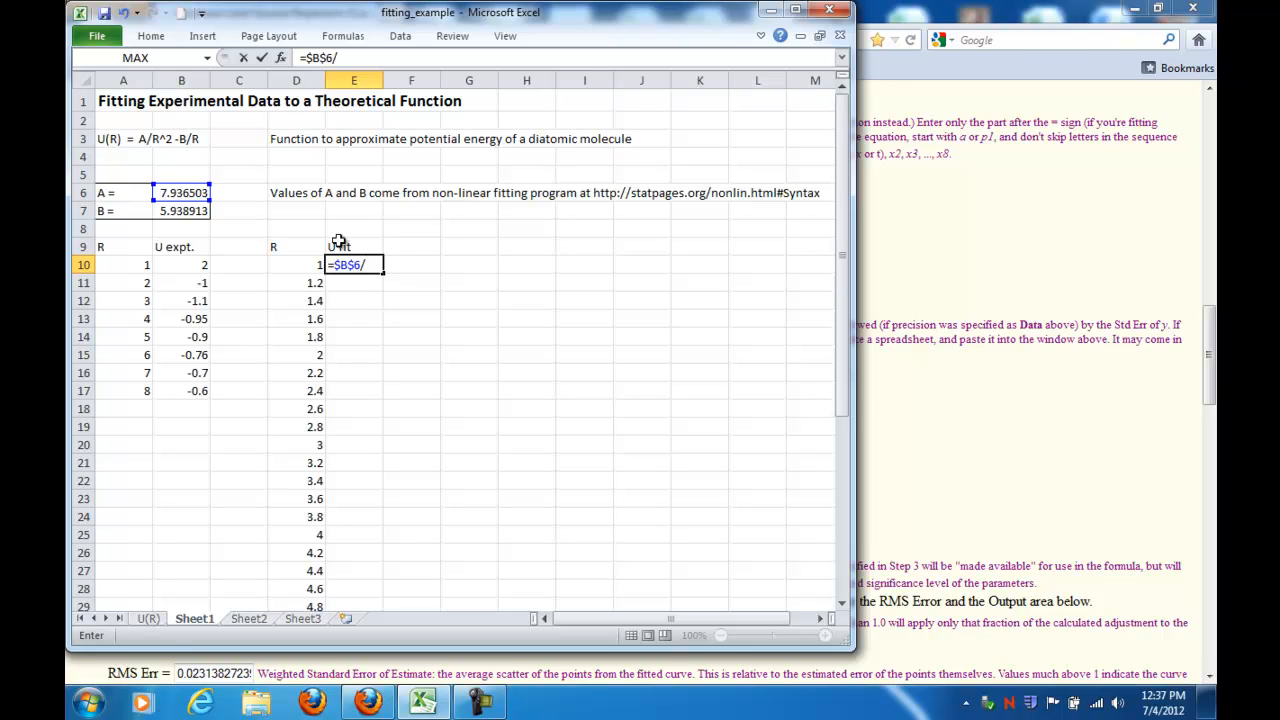
{"action": "left_click", "coordinate": [297, 265]}
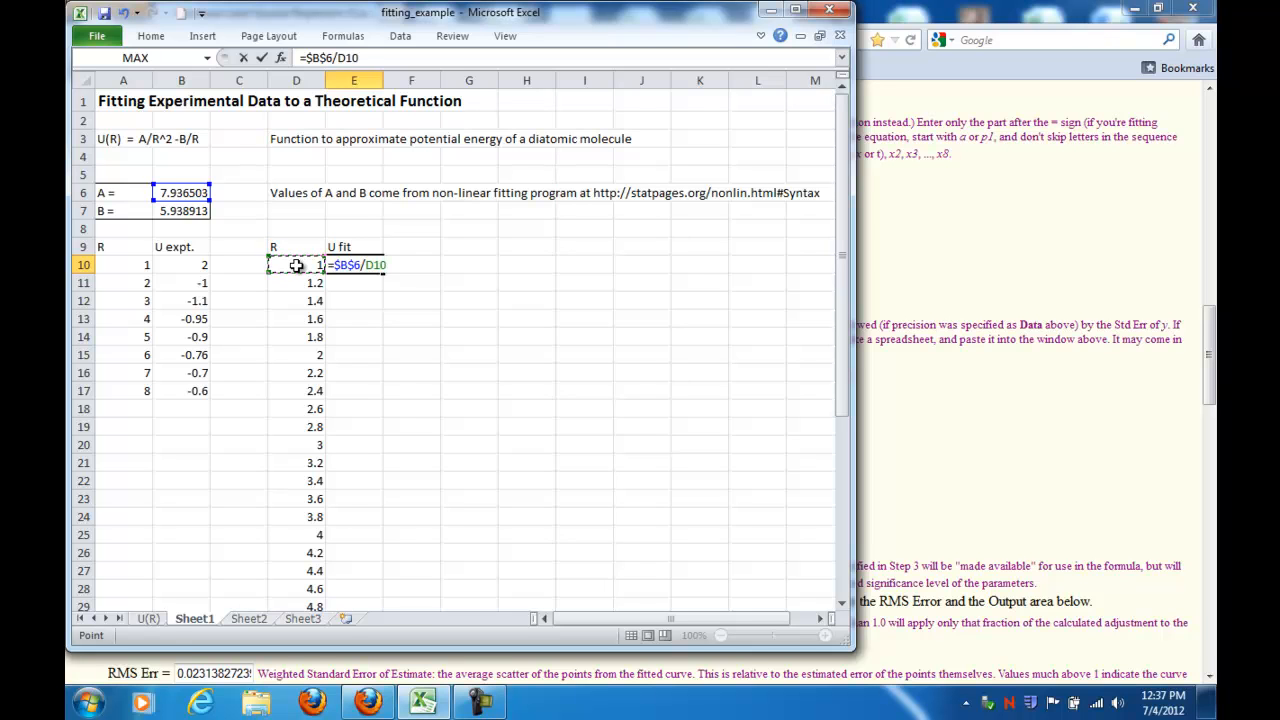
{"action": "type", "text": "^2-"}
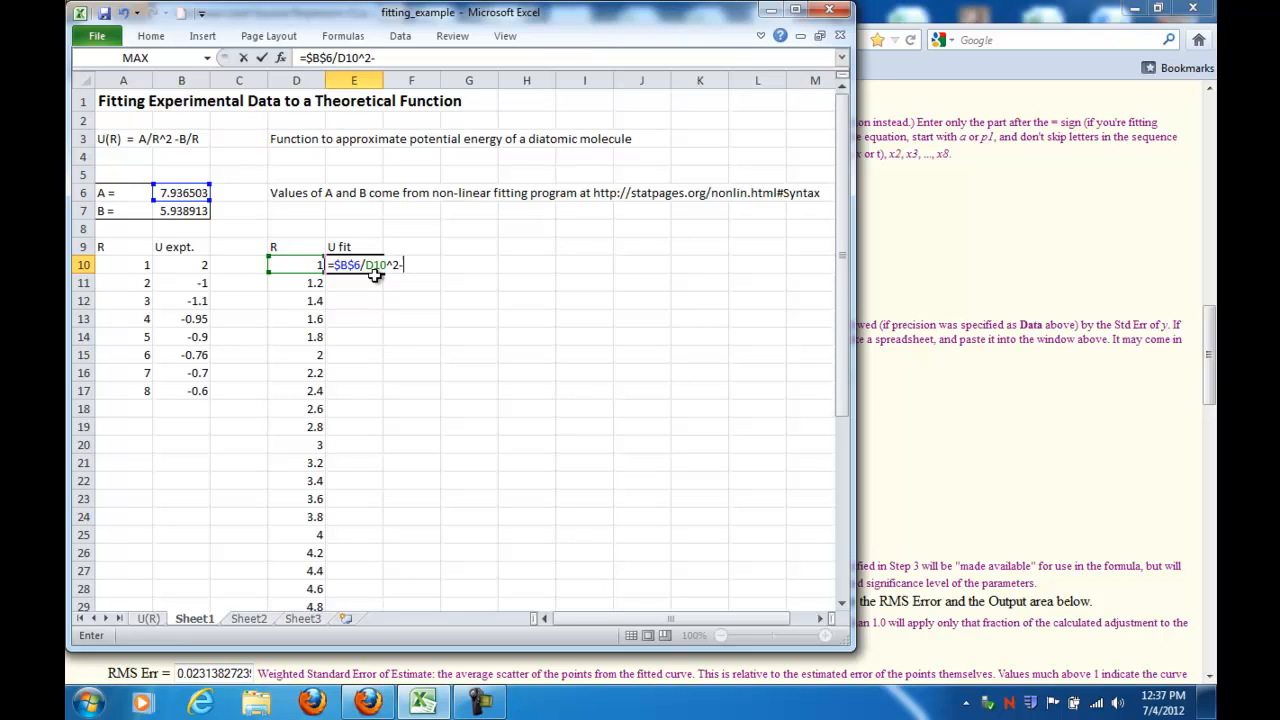
{"action": "type", "text": "$B"}
{"action": "key", "text": "Return"}
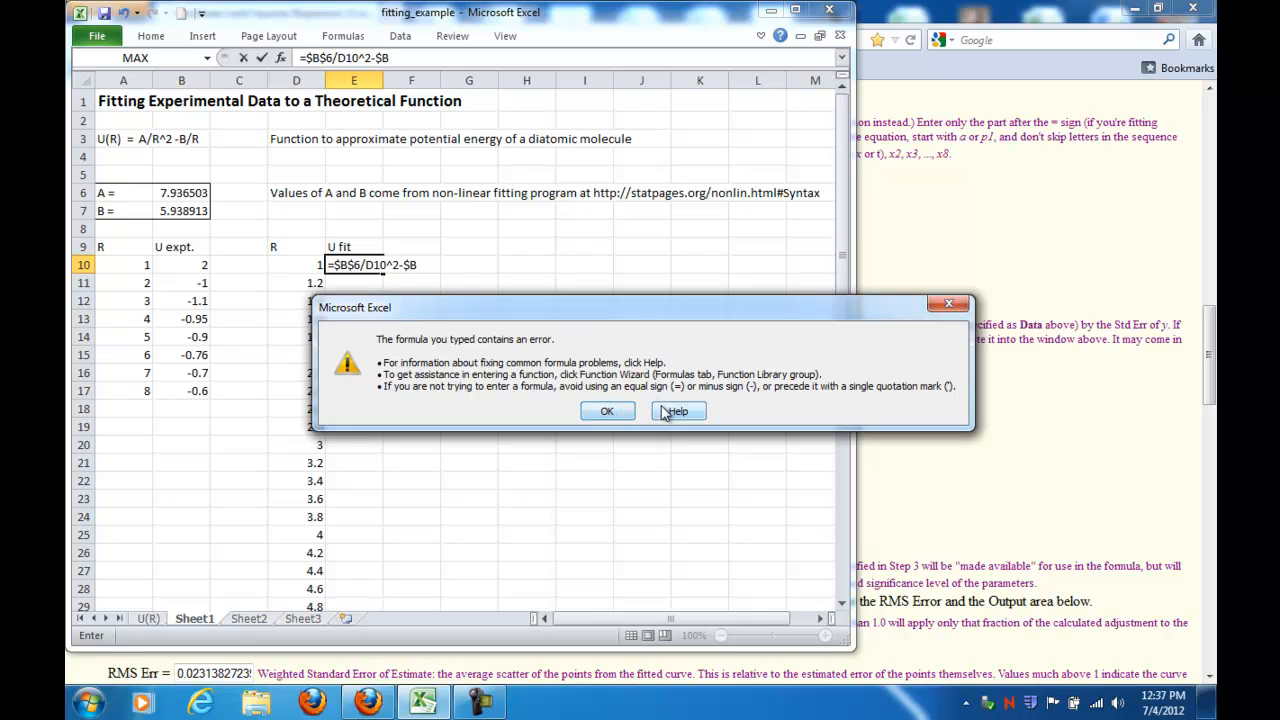
{"action": "left_click", "coordinate": [607, 412]}
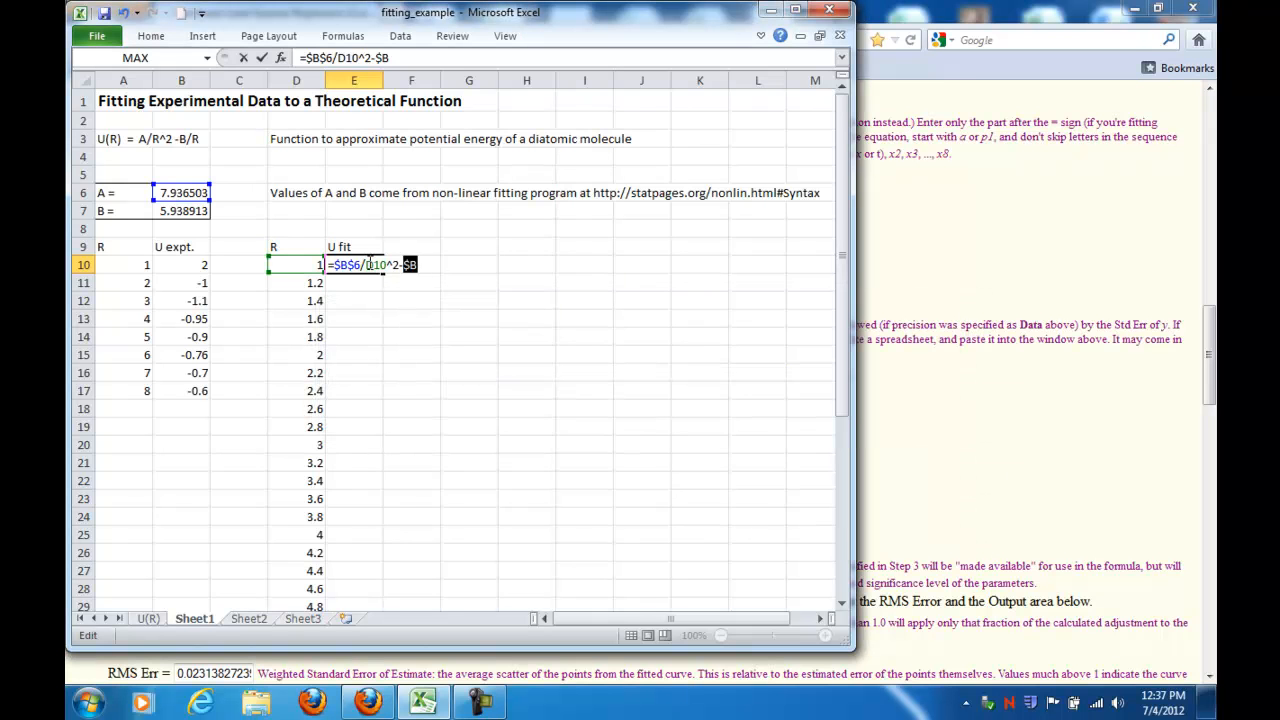
{"action": "left_click", "coordinate": [396, 58]}
{"action": "type", "text": "$7/"}
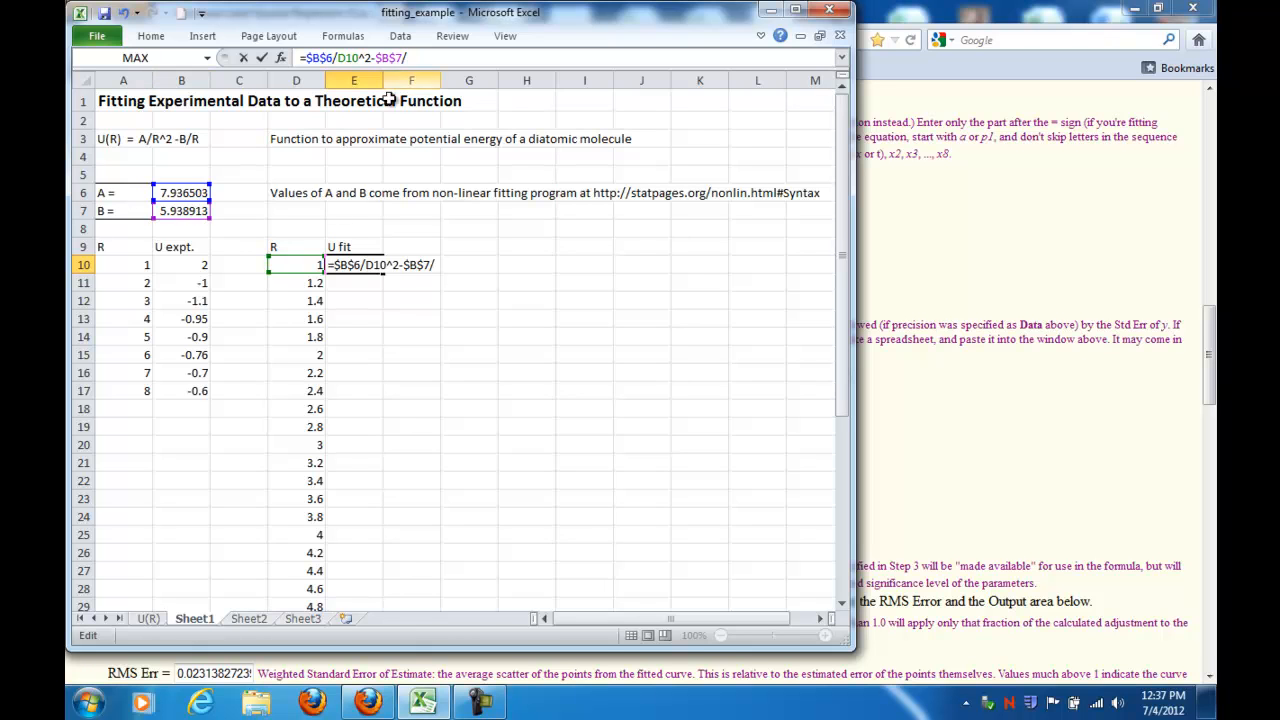
{"action": "left_click", "coordinate": [300, 266]}
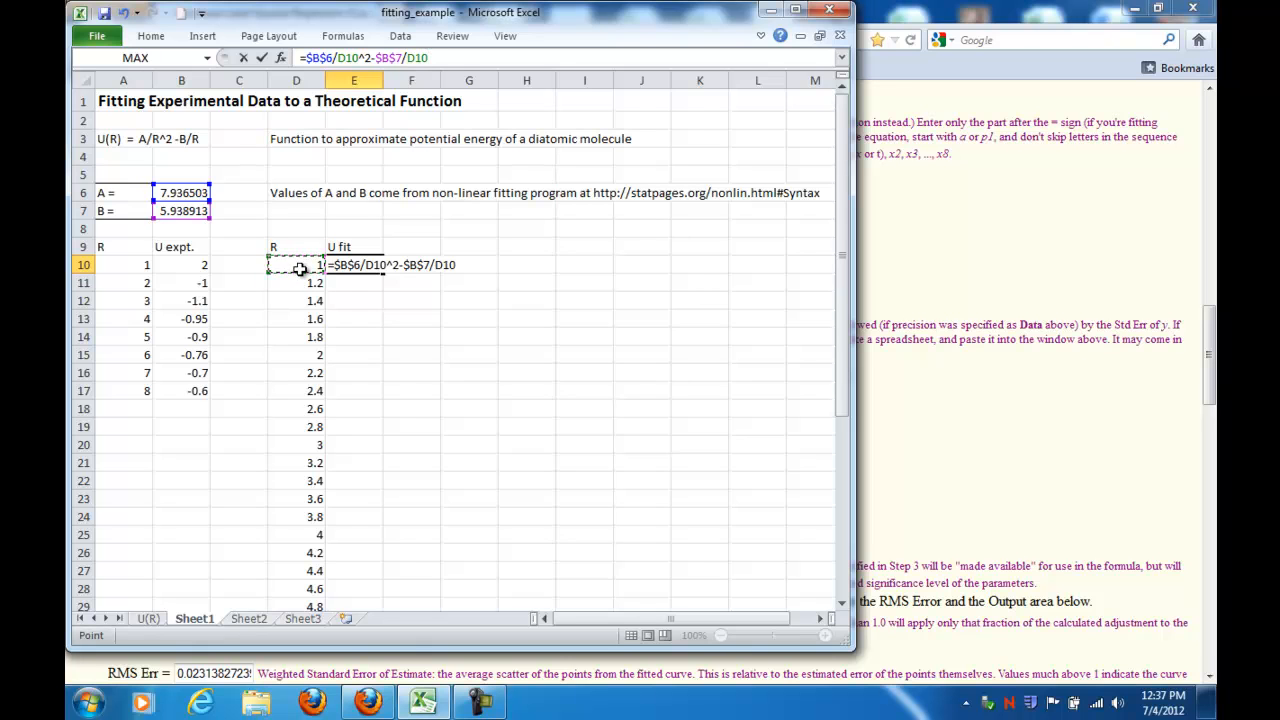
{"action": "key", "text": "Return"}
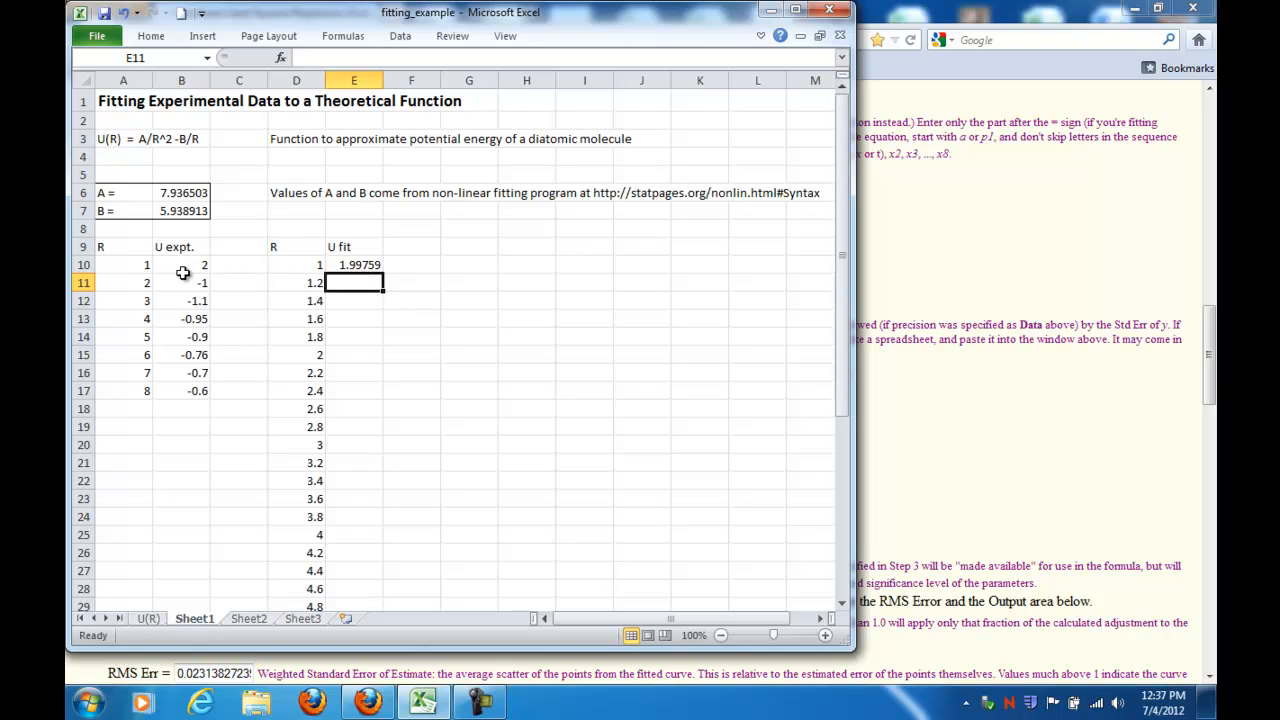
Step: Copy the E10 formula down through E11:E45 to fill the U fit column
{"action": "left_click", "coordinate": [362, 266]}
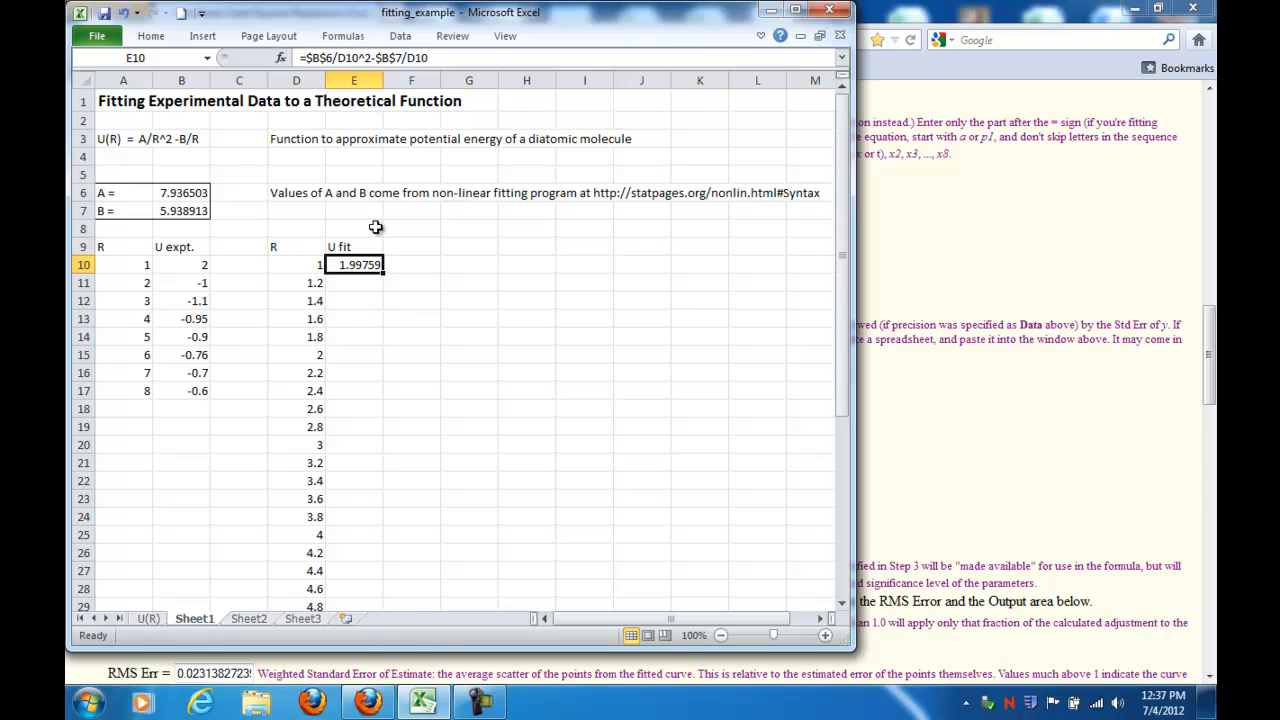
{"action": "key", "text": "ctrl+c"}
{"action": "left_click_drag", "start_coordinate": [360, 283], "coordinate": [365, 567]}
{"action": "key", "text": "ctrl+v"}
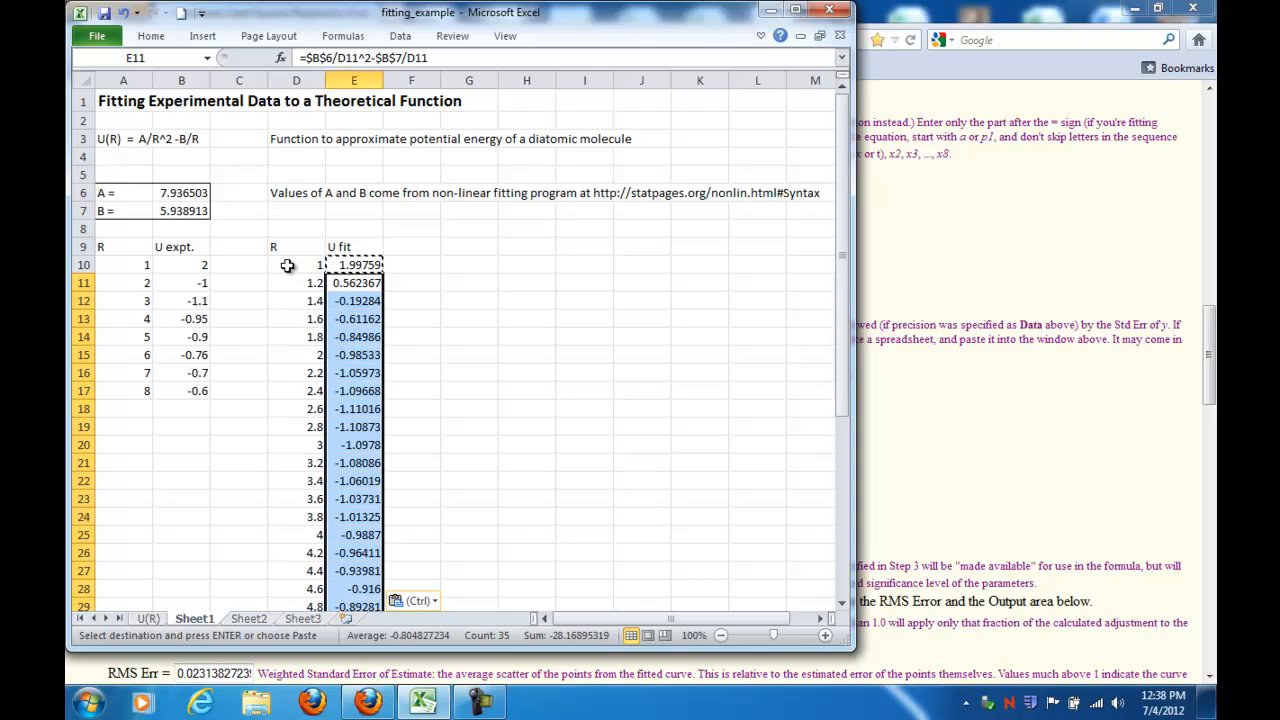
{"action": "scroll", "coordinate": [287, 265], "scroll_direction": "down", "scroll_amount": 5}
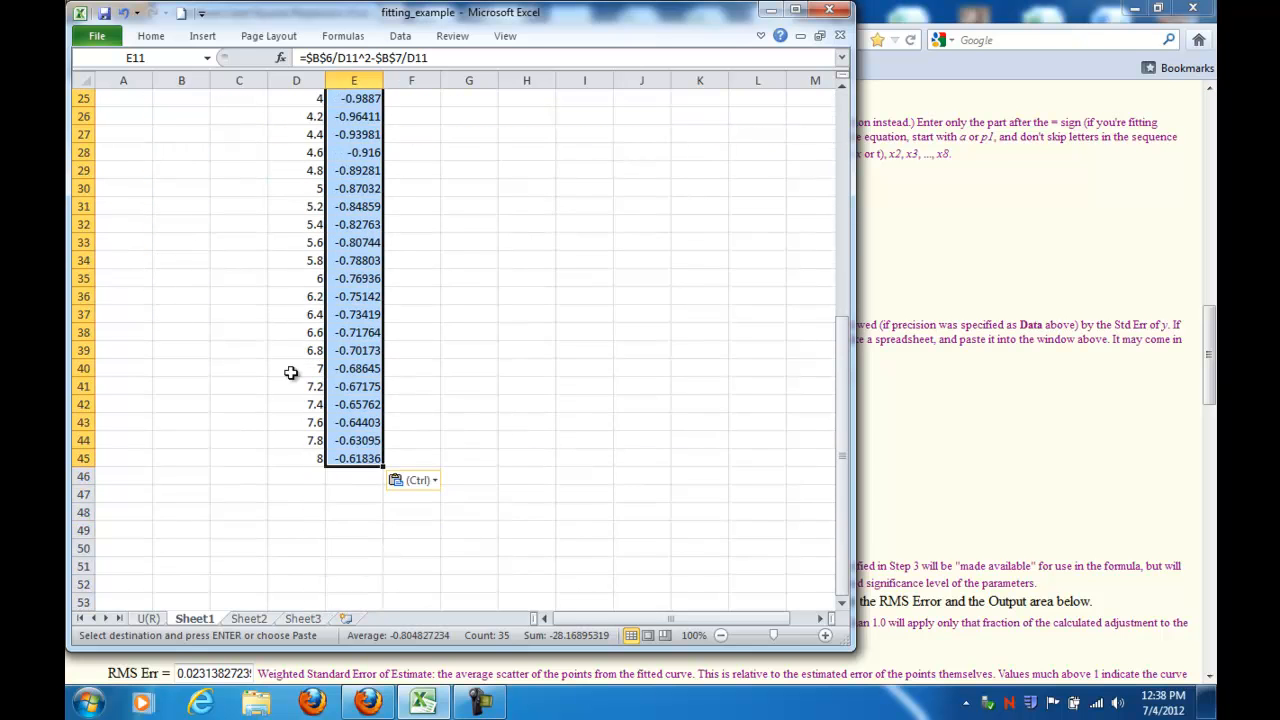
{"action": "scroll", "coordinate": [287, 429], "scroll_direction": "up", "scroll_amount": 5}
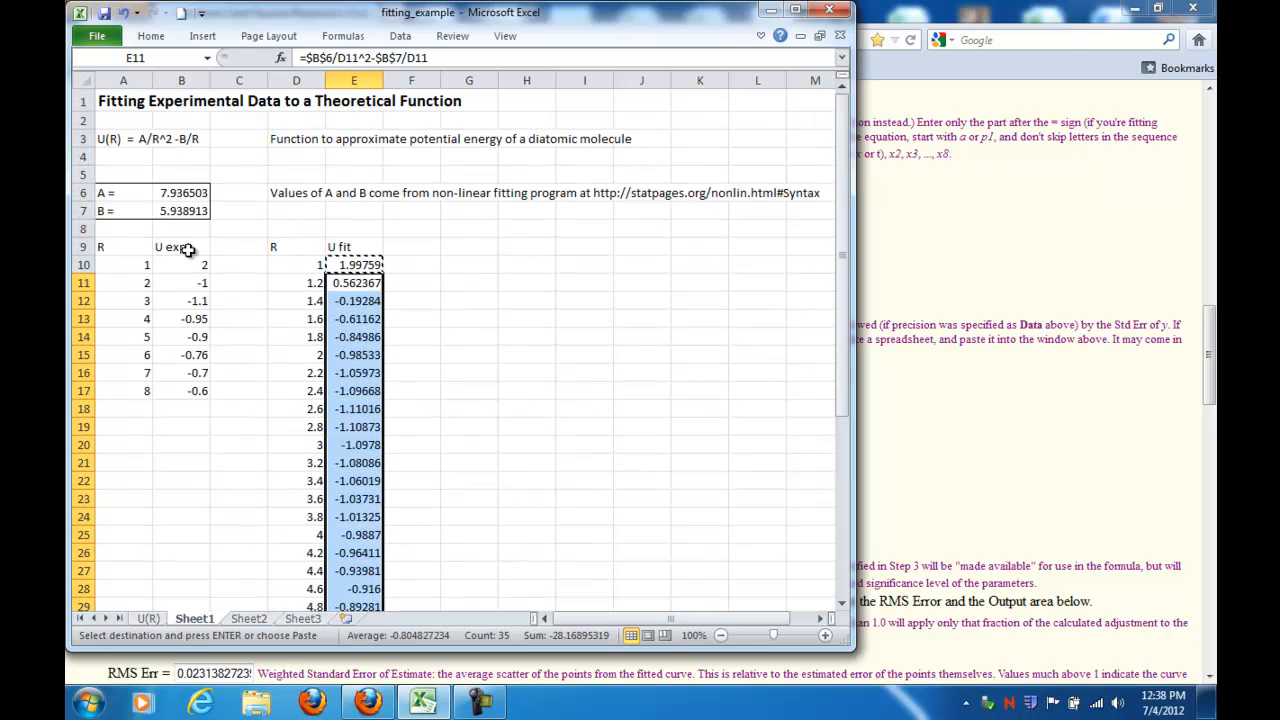
Step: Open the data source of the chart on the U(R) sheet and add a new series named Fit
{"action": "left_click", "coordinate": [148, 619]}
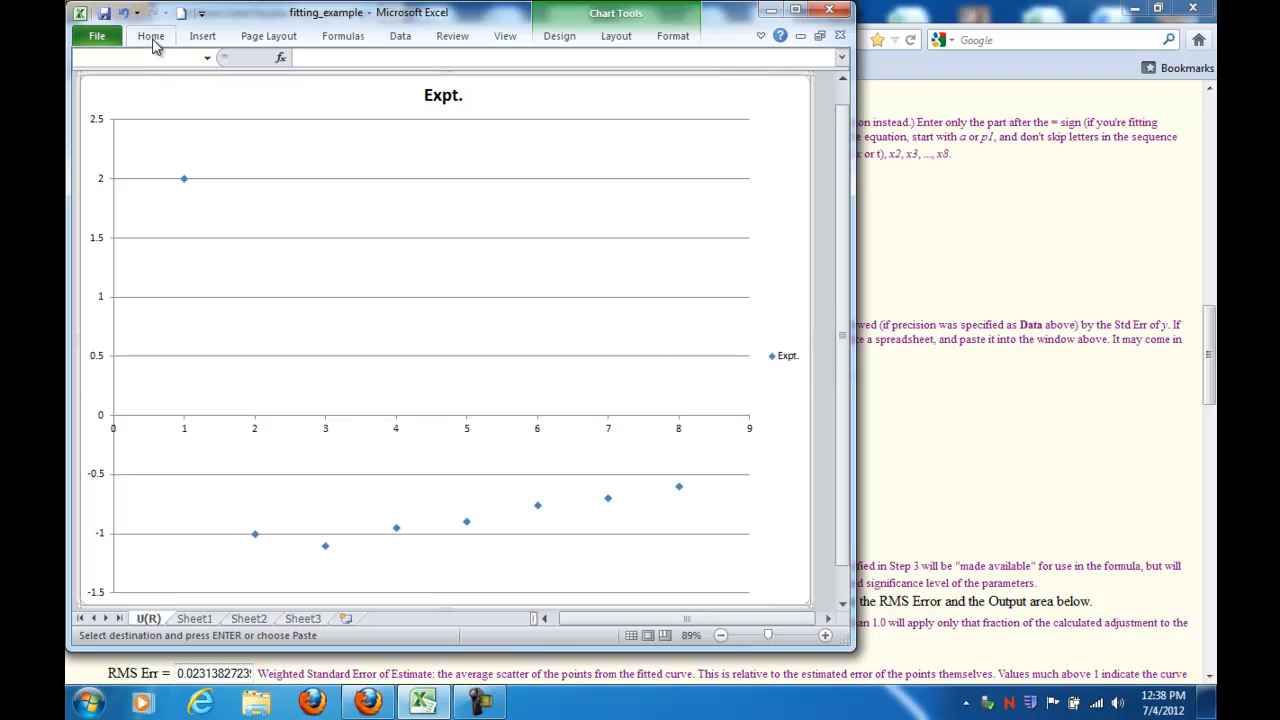
{"action": "scroll", "coordinate": [153, 45], "scroll_direction": "up", "scroll_amount": 1}
{"action": "left_click", "coordinate": [616, 42]}
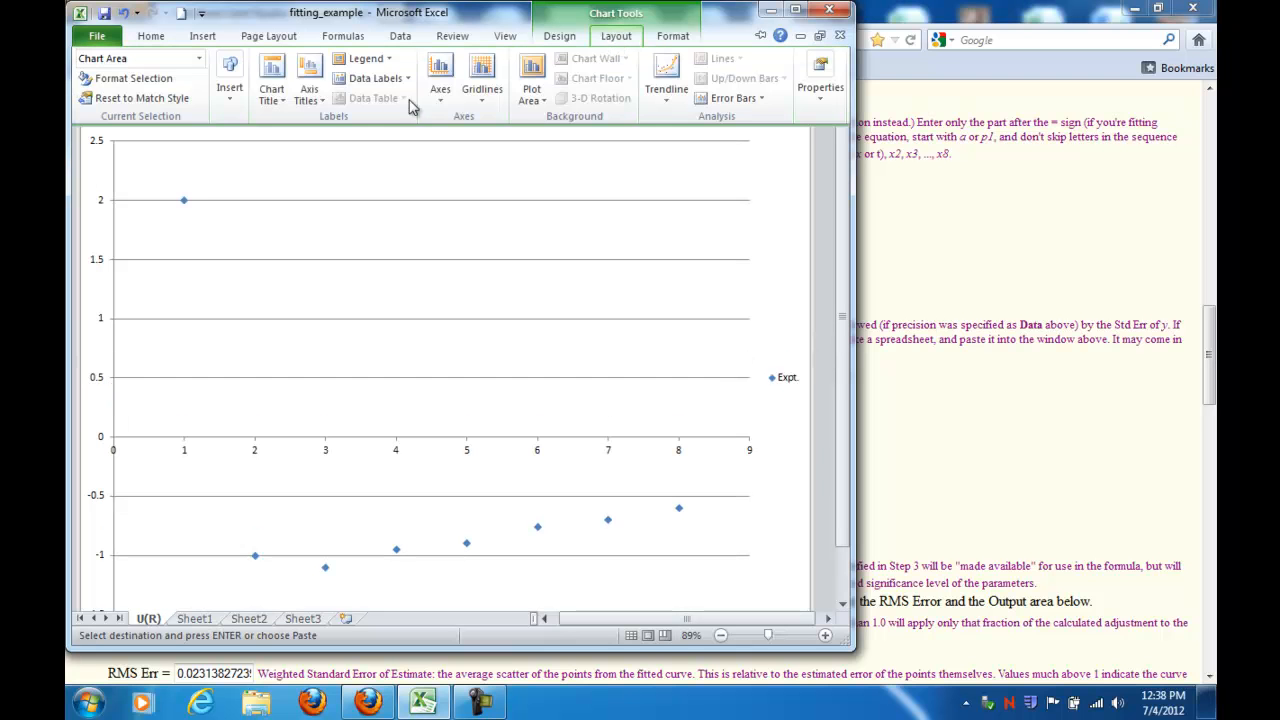
{"action": "left_click", "coordinate": [578, 45]}
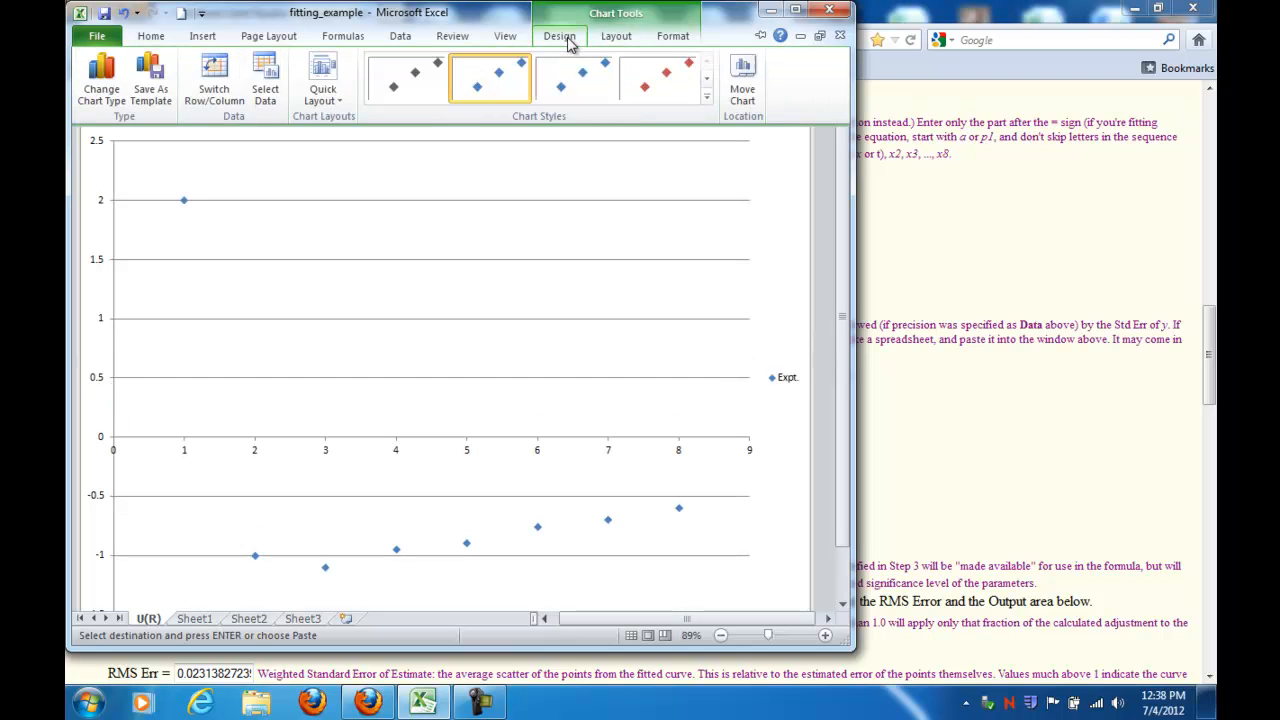
{"action": "left_click", "coordinate": [266, 98]}
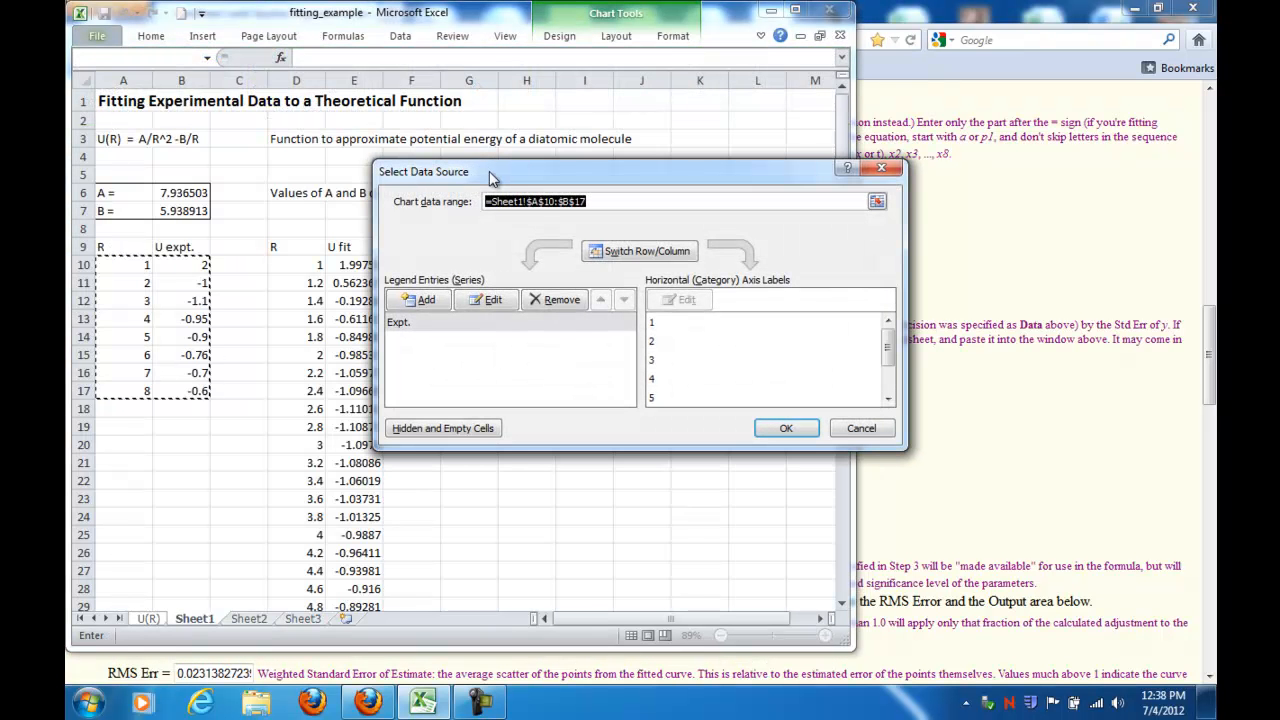
{"action": "left_click_drag", "start_coordinate": [490, 168], "coordinate": [470, 133]}
{"action": "left_click", "coordinate": [395, 254]}
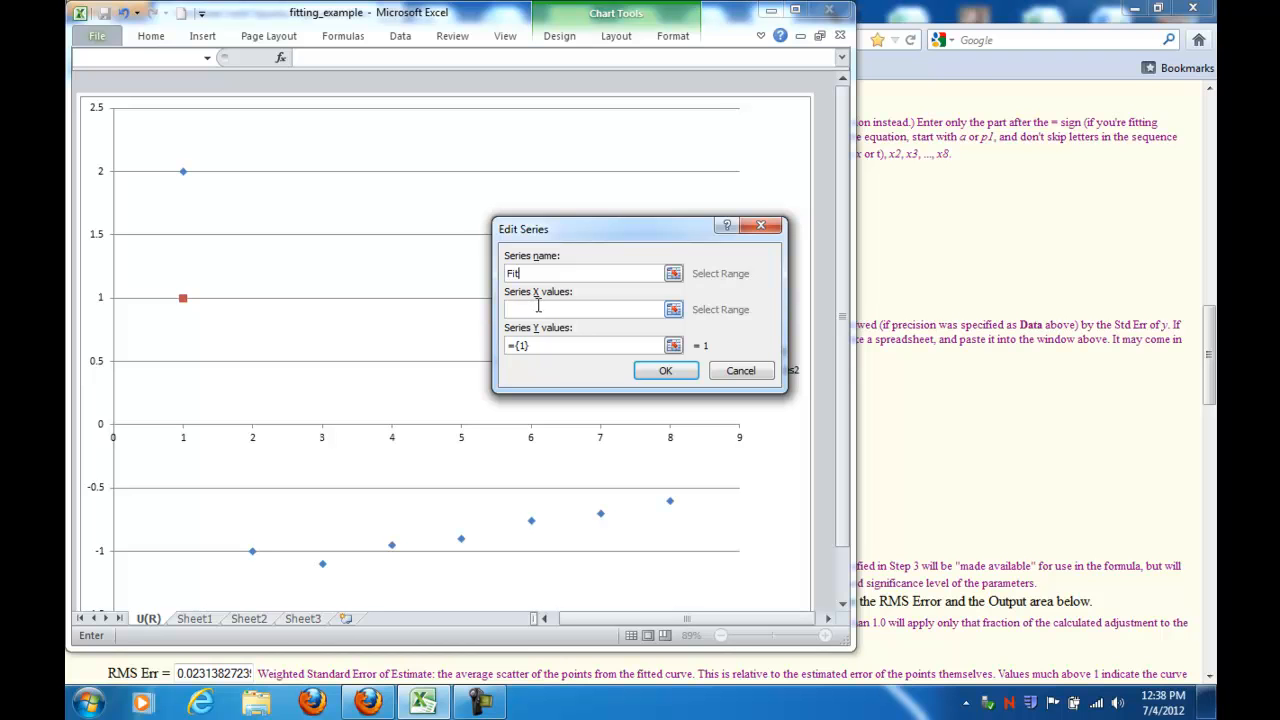
{"action": "left_click", "coordinate": [539, 309]}
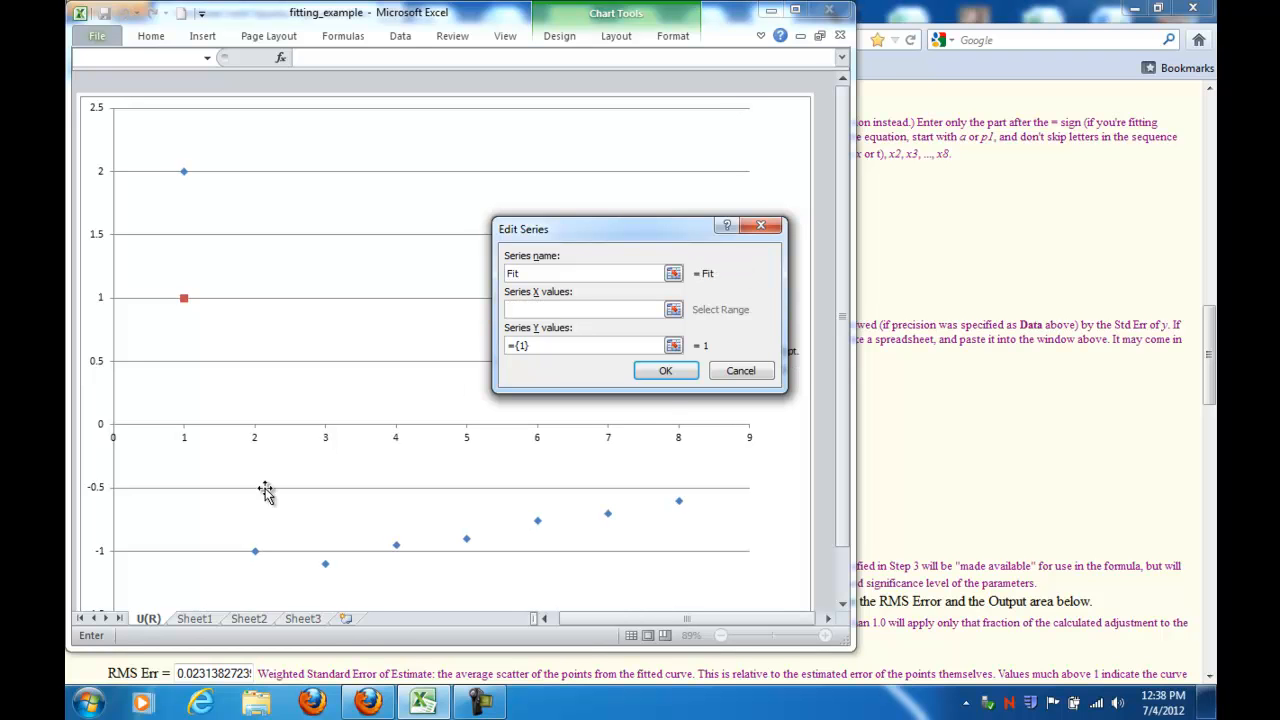
Step: Set the Fit series' X values to Sheet1 D10:D45 and Y values to E10:E45, and confirm
{"action": "left_click", "coordinate": [193, 619]}
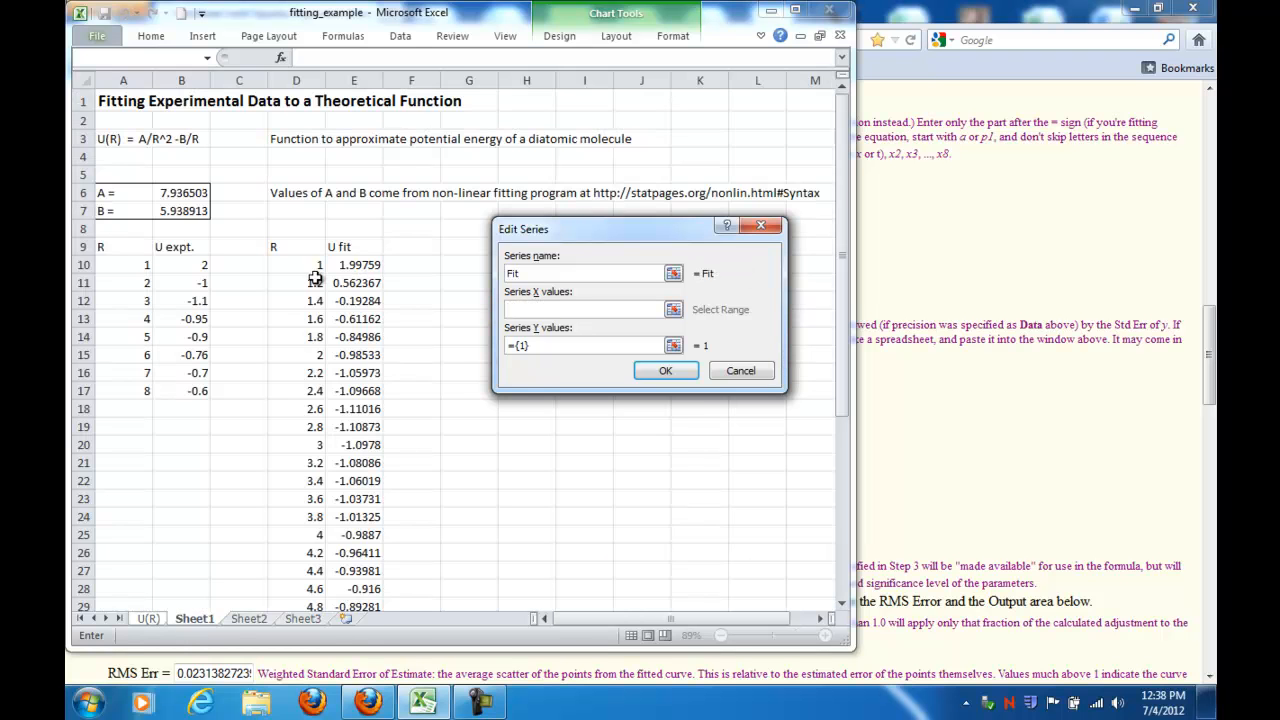
{"action": "left_click_drag", "start_coordinate": [302, 265], "coordinate": [305, 585]}
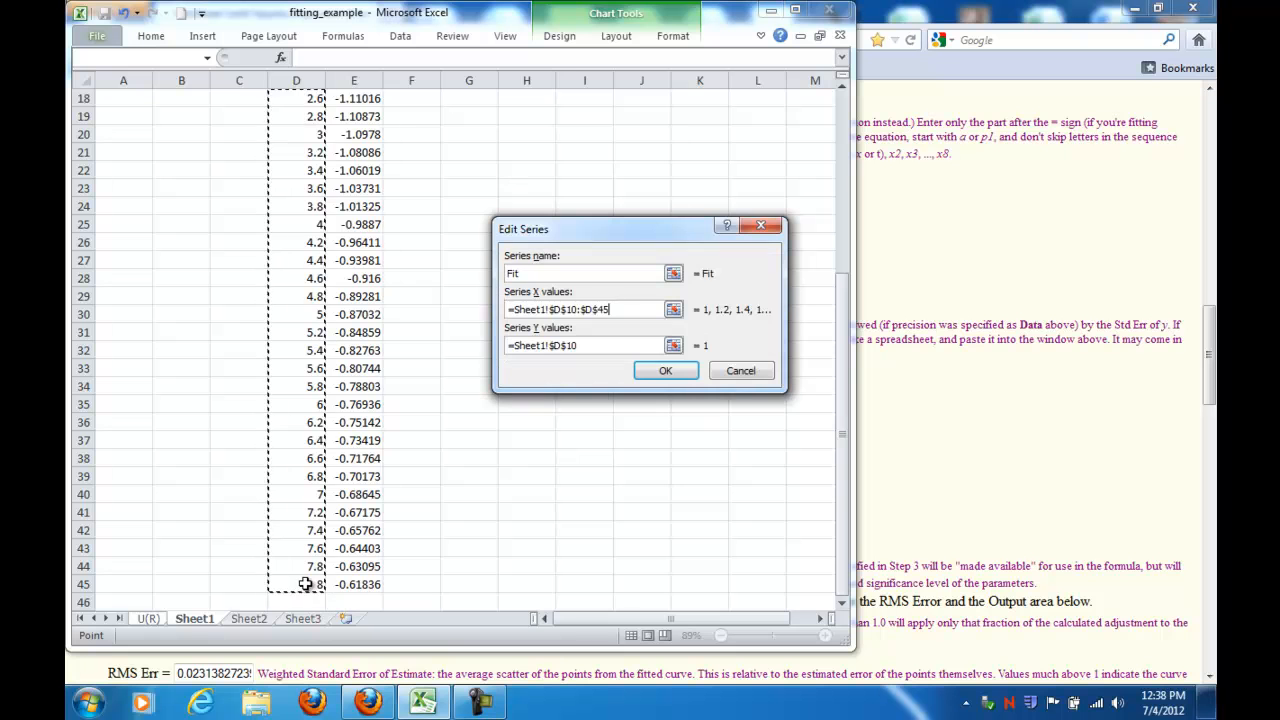
{"action": "left_click_drag", "start_coordinate": [587, 352], "coordinate": [479, 346]}
{"action": "key", "text": "Delete"}
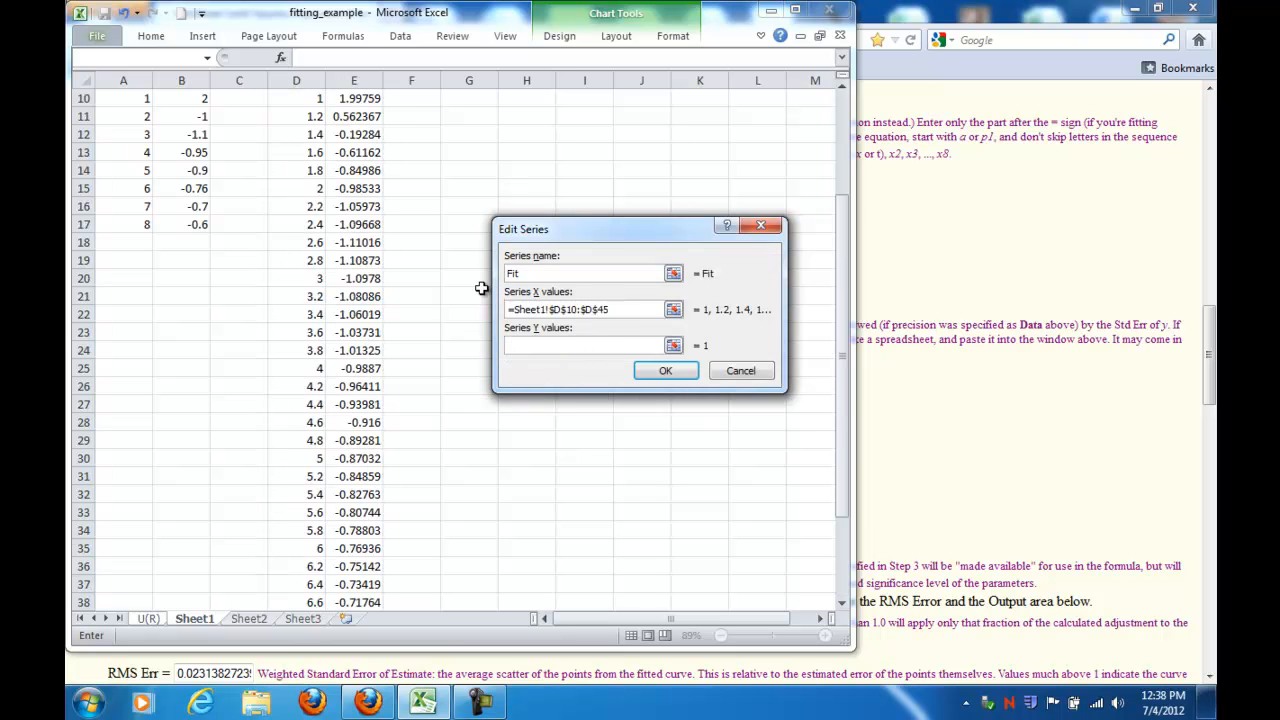
{"action": "scroll", "coordinate": [476, 289], "scroll_direction": "up", "scroll_amount": 2}
{"action": "left_click_drag", "start_coordinate": [358, 210], "coordinate": [364, 548]}
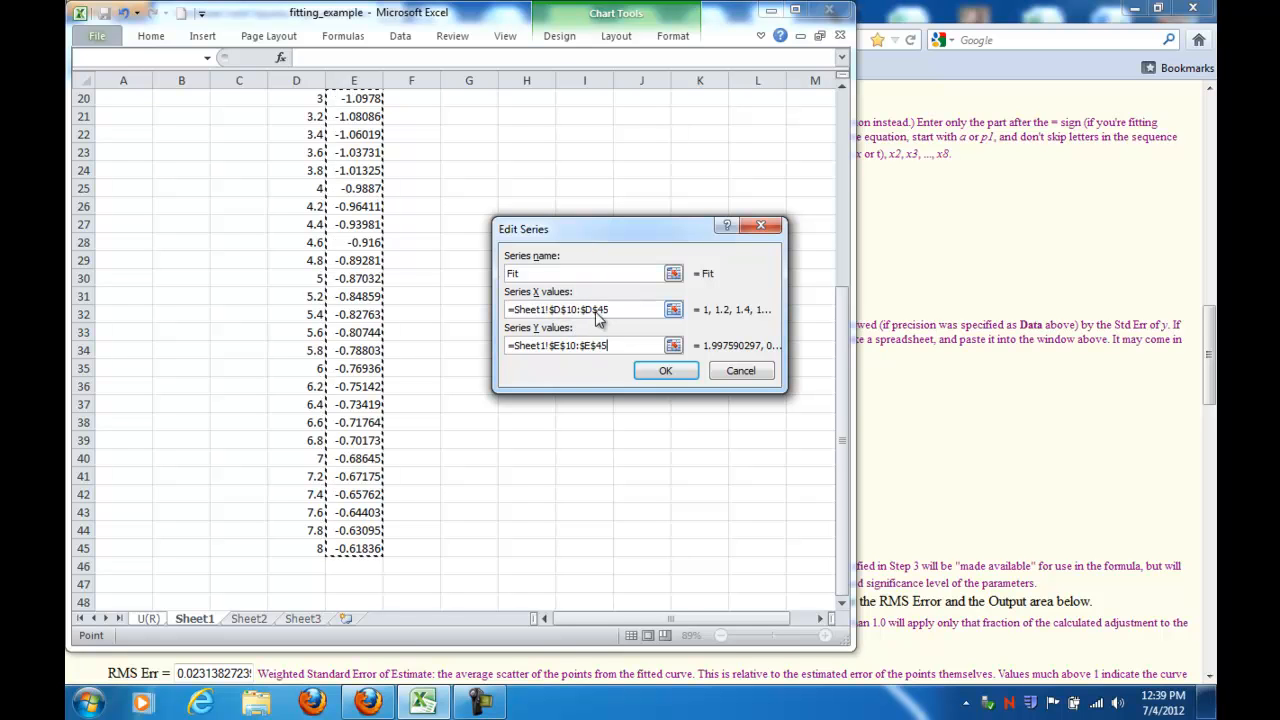
{"action": "left_click", "coordinate": [667, 372]}
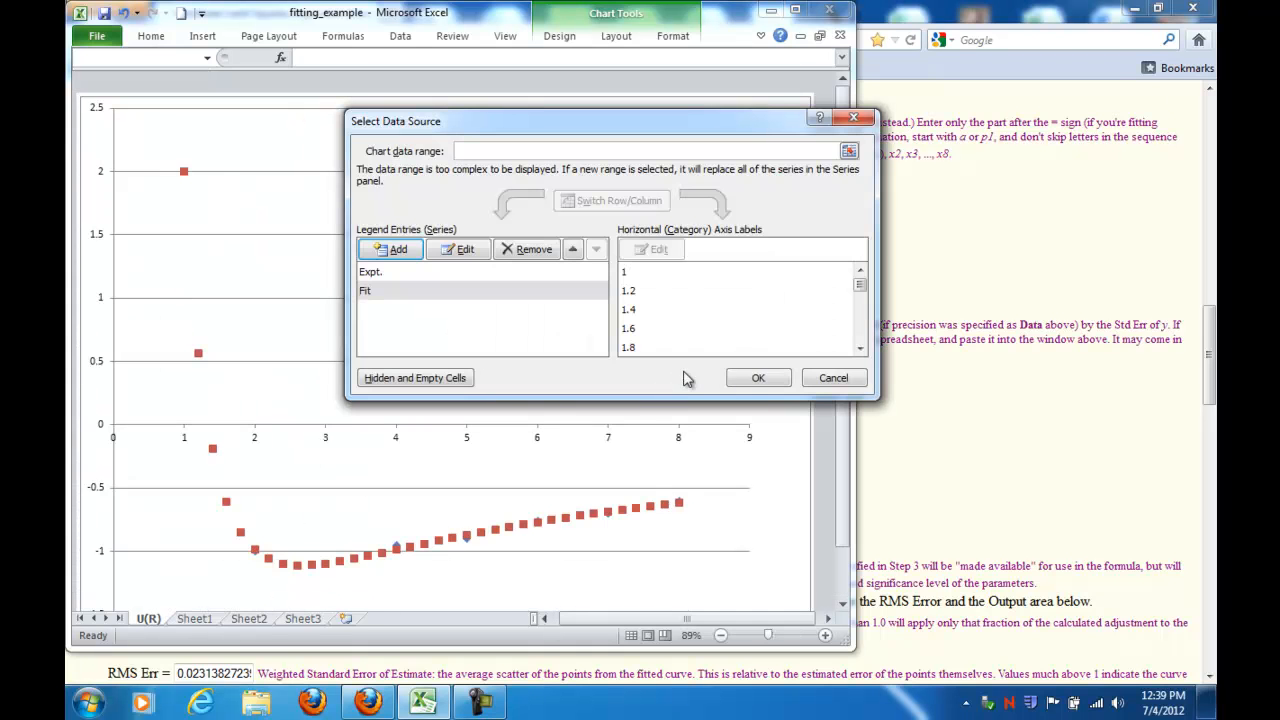
{"action": "left_click", "coordinate": [758, 380]}
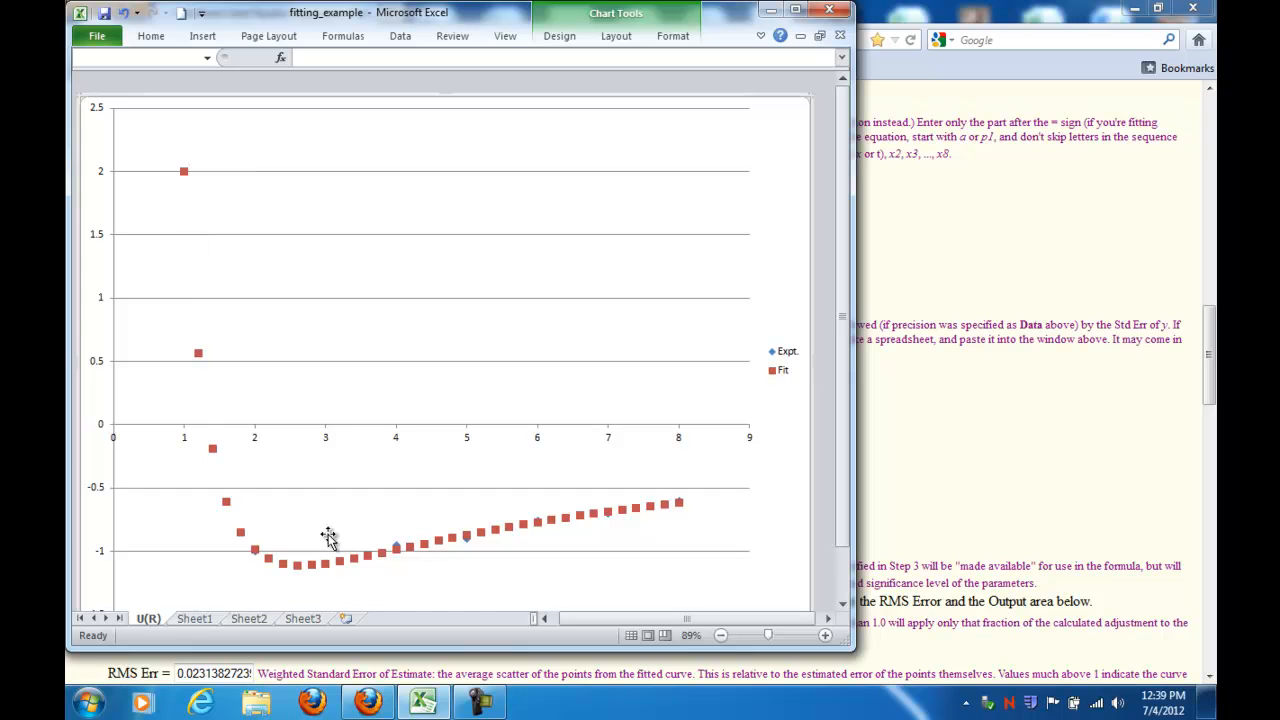
Step: Format the Fit data series to use no markers
{"action": "mouse_move", "coordinate": [630, 512]}
{"action": "mouse_move", "coordinate": [199, 357]}
{"action": "right_click", "coordinate": [199, 357]}
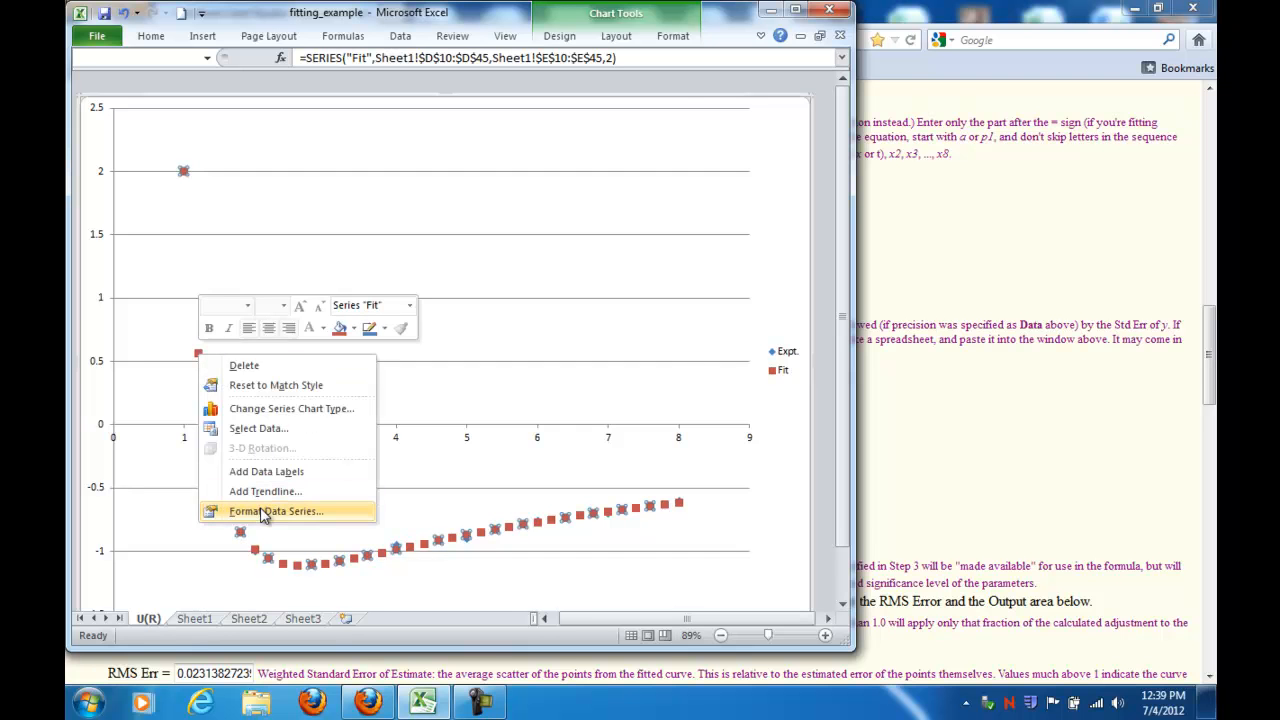
{"action": "left_click", "coordinate": [263, 512]}
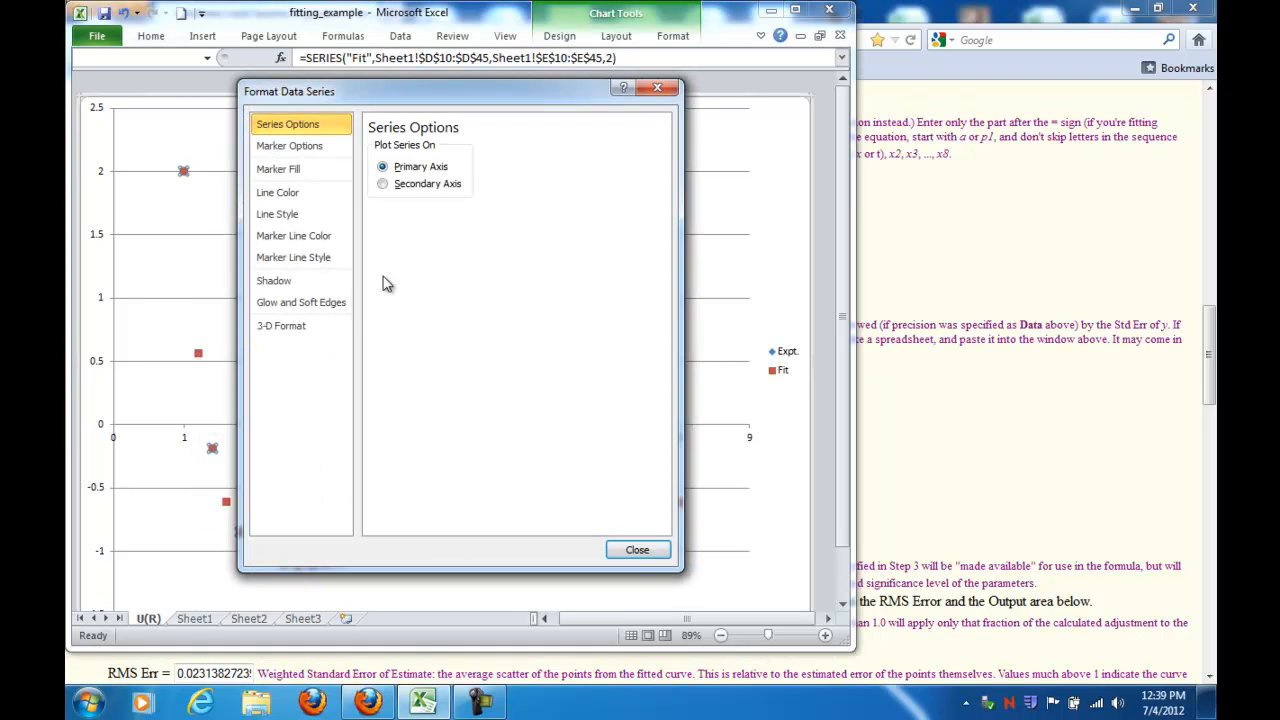
{"action": "left_click", "coordinate": [300, 146]}
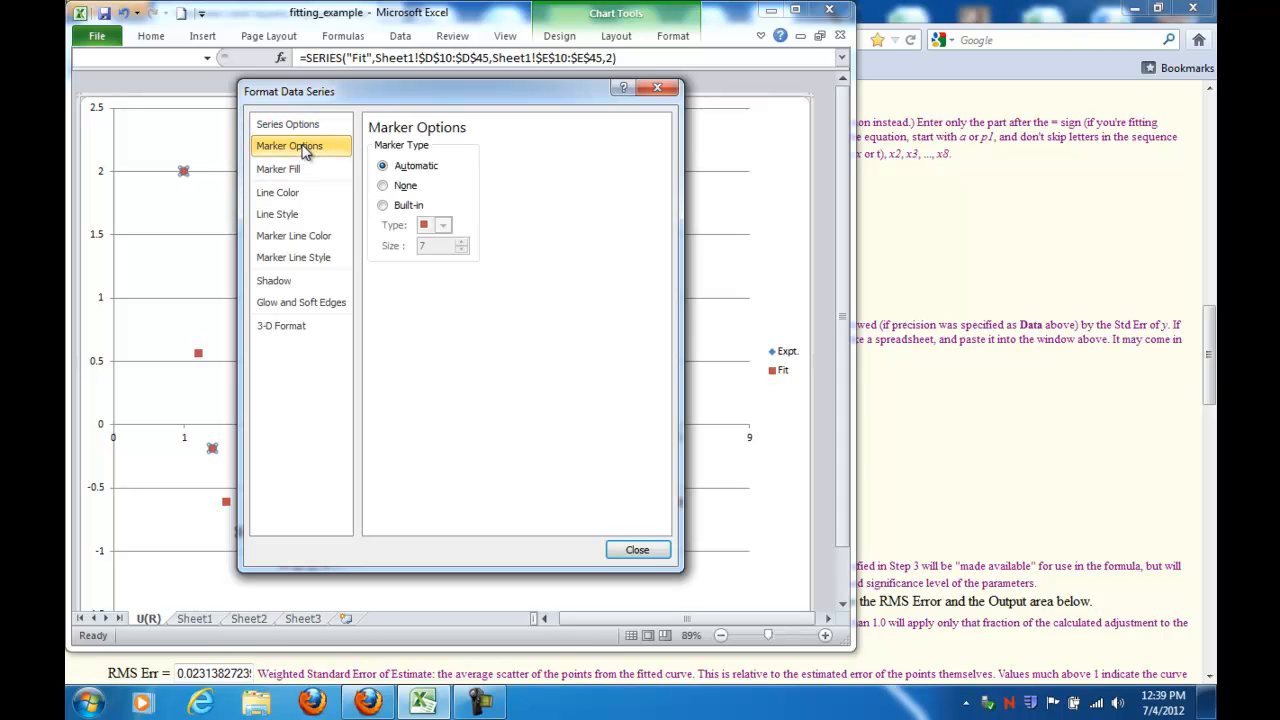
{"action": "left_click", "coordinate": [383, 187]}
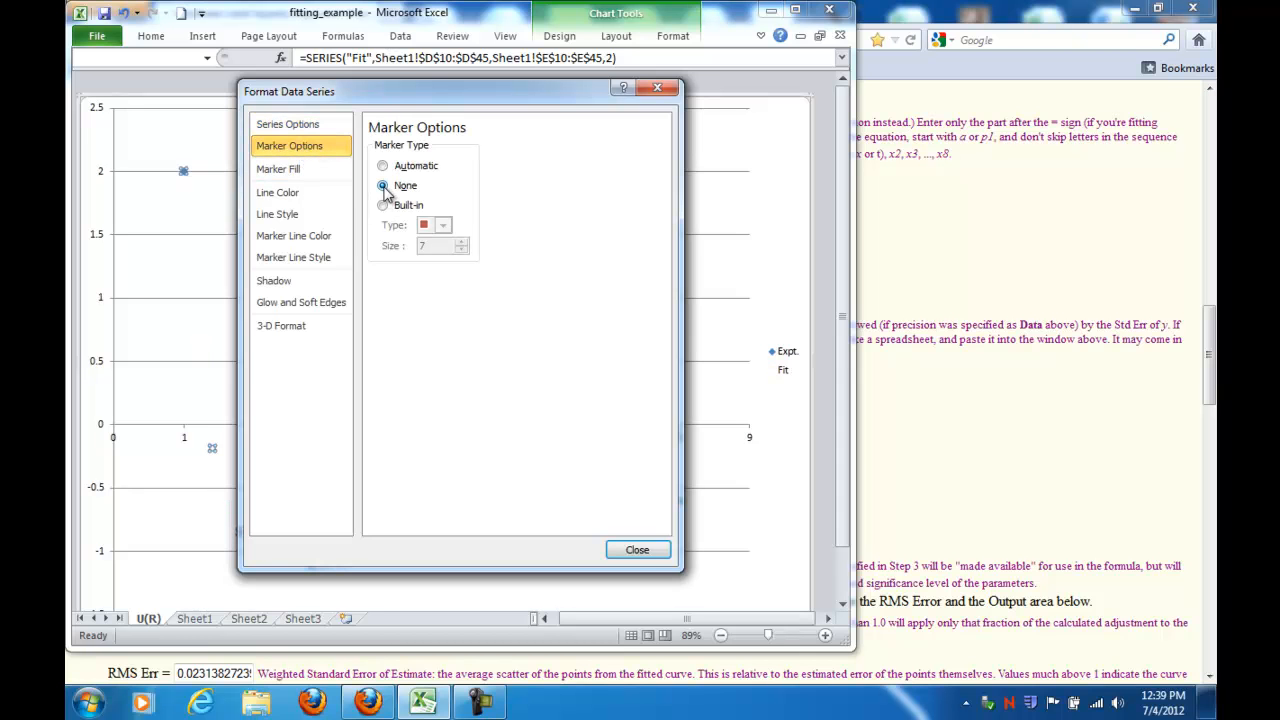
Step: Give the Fit data series a solid line and close the formatting dialog
{"action": "left_click", "coordinate": [280, 201]}
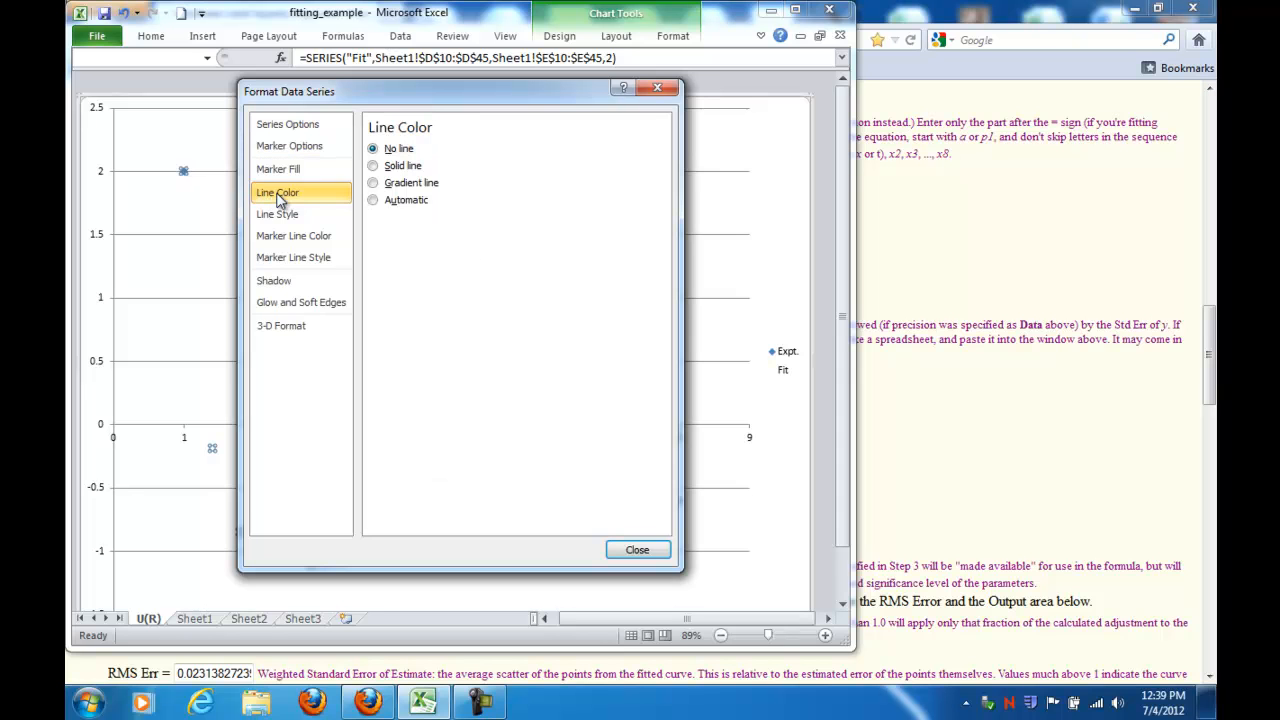
{"action": "left_click", "coordinate": [374, 167]}
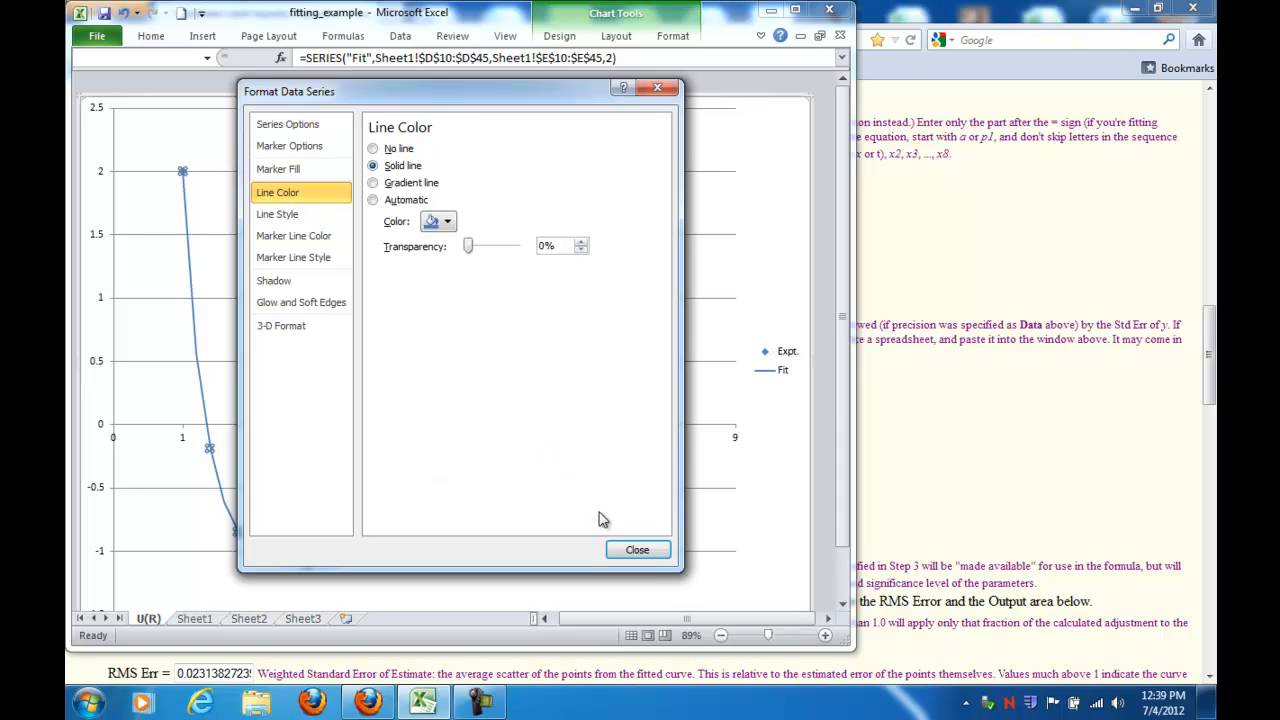
{"action": "left_click", "coordinate": [636, 550]}
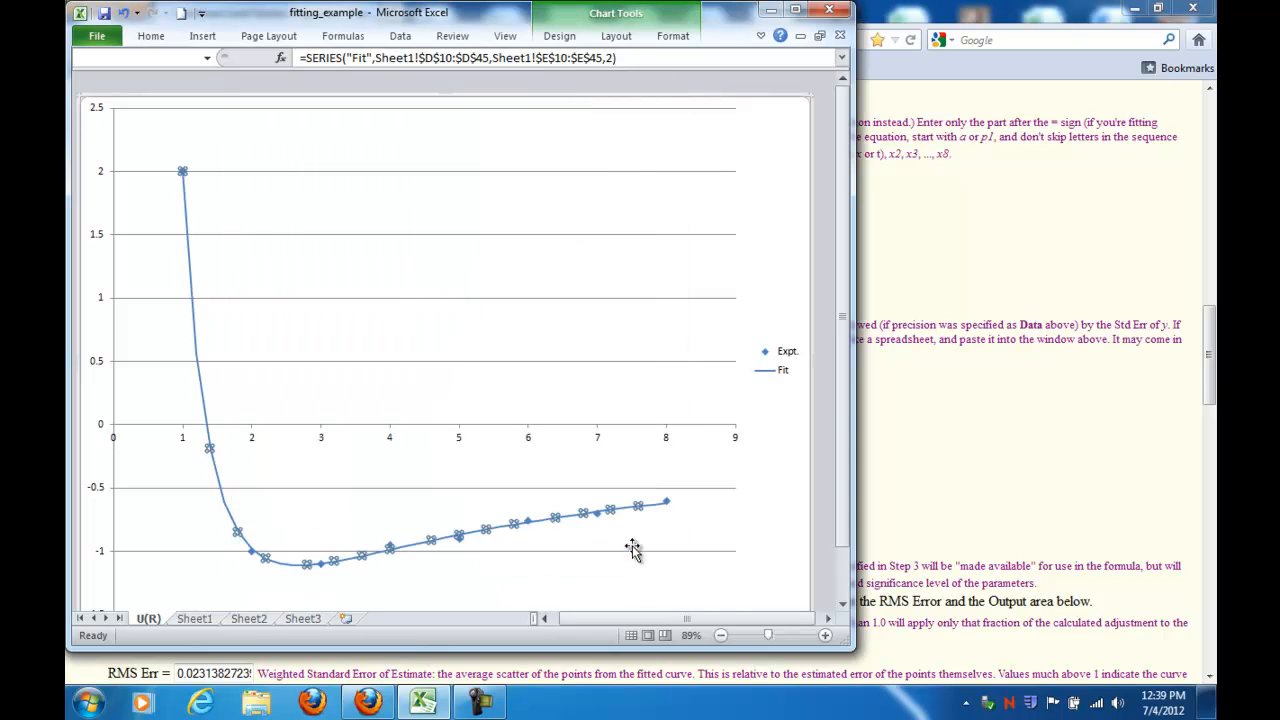
{"action": "left_click", "coordinate": [603, 280]}
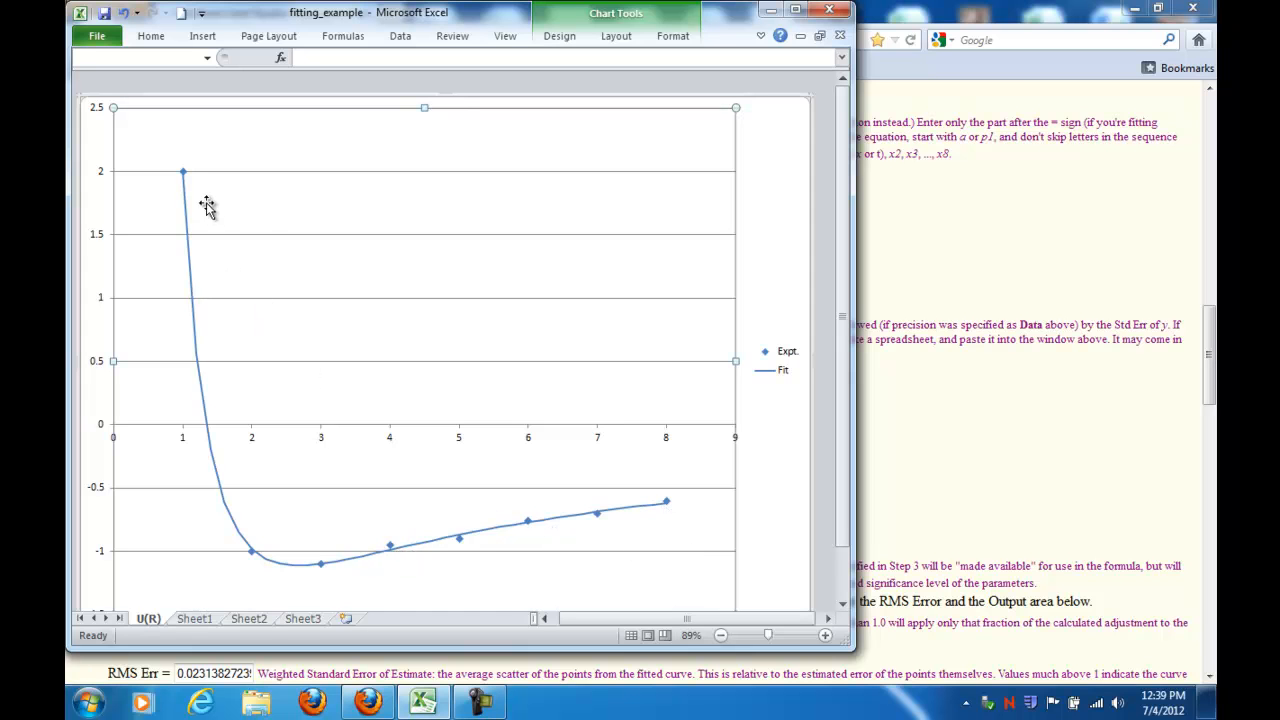
Step: Review the fitter web page's formula, data and fitted parameter values in the browser
{"action": "left_click", "coordinate": [1001, 451]}
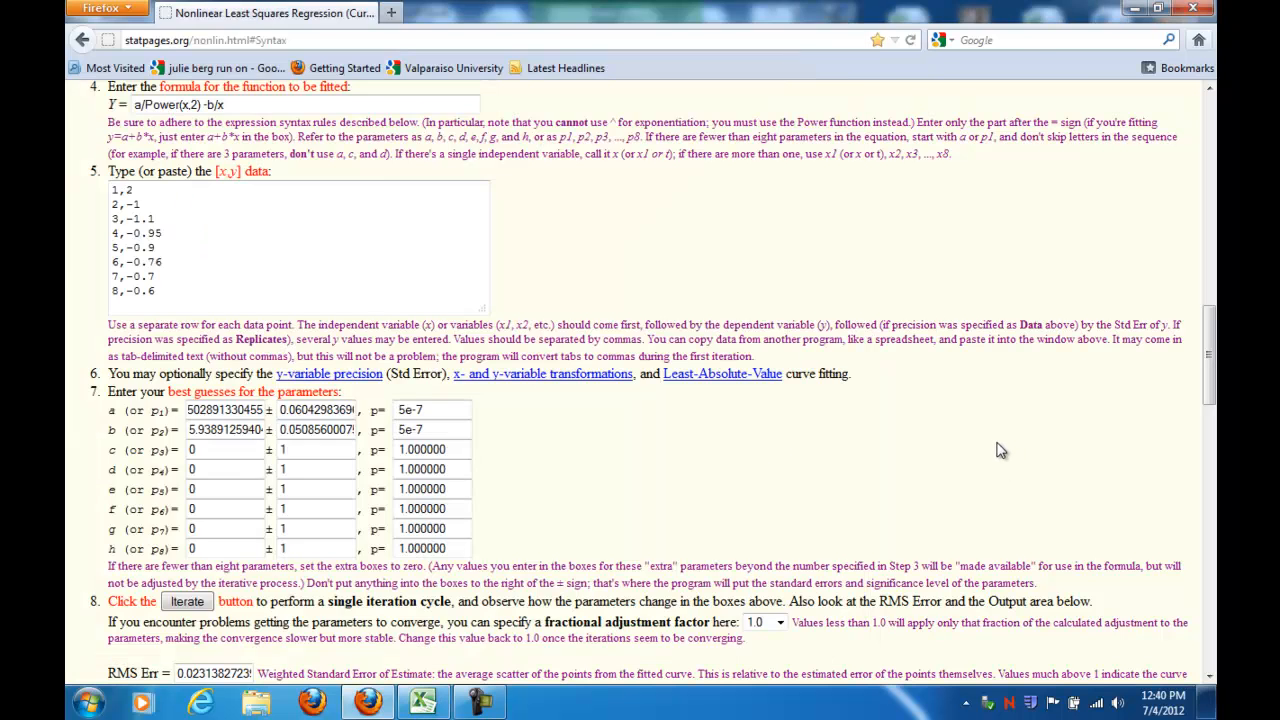
{"action": "scroll", "coordinate": [257, 285], "scroll_direction": "up", "scroll_amount": 3}
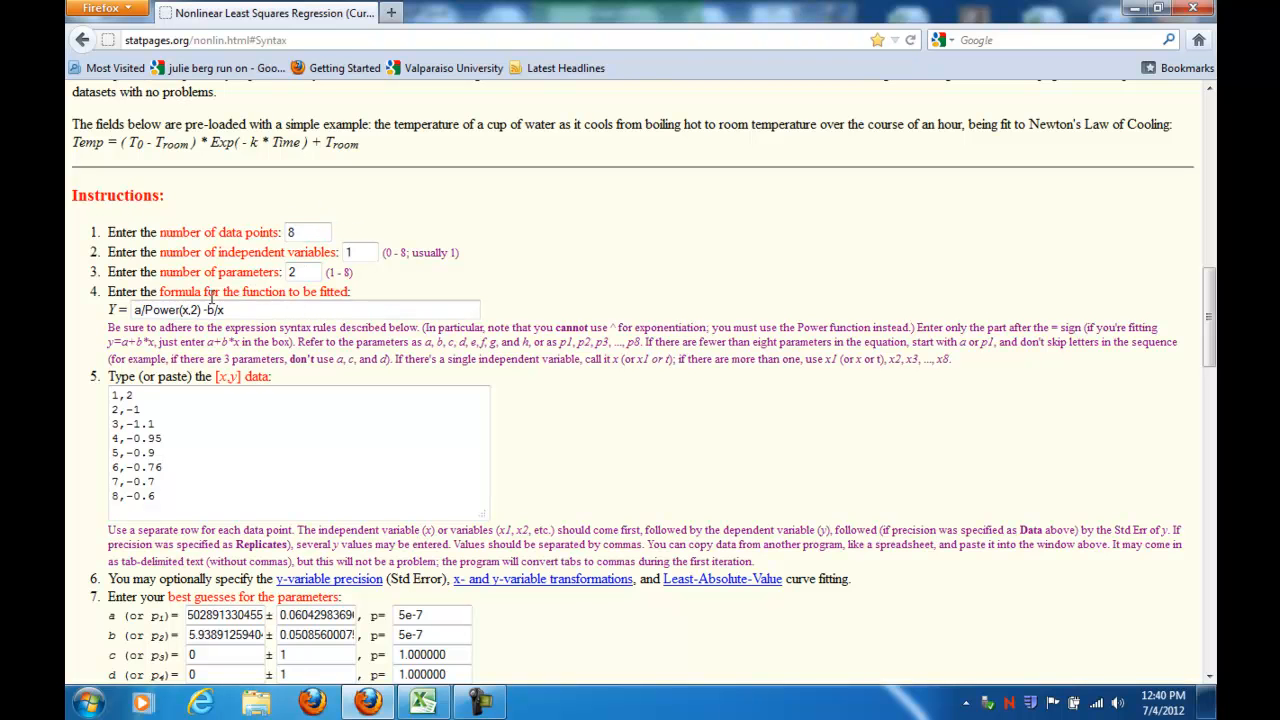
{"action": "scroll", "coordinate": [142, 186], "scroll_direction": "down", "scroll_amount": 4}
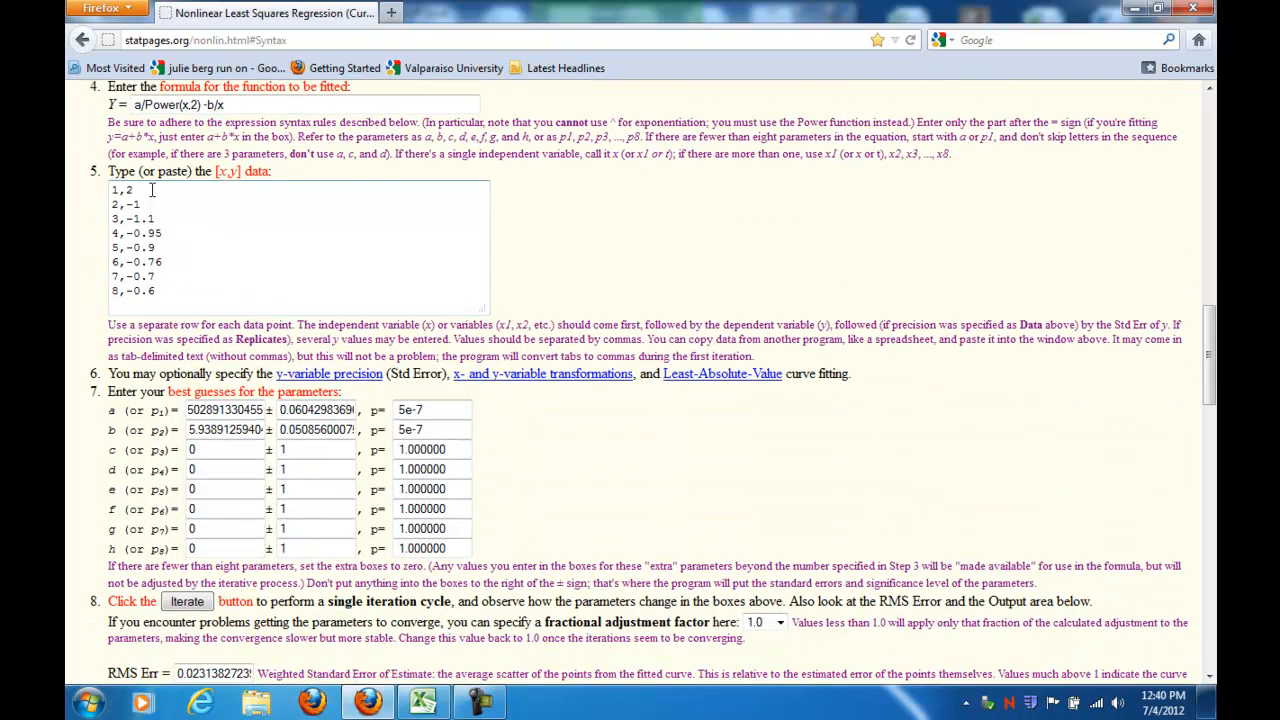
{"action": "scroll", "coordinate": [233, 340], "scroll_direction": "down", "scroll_amount": 2}
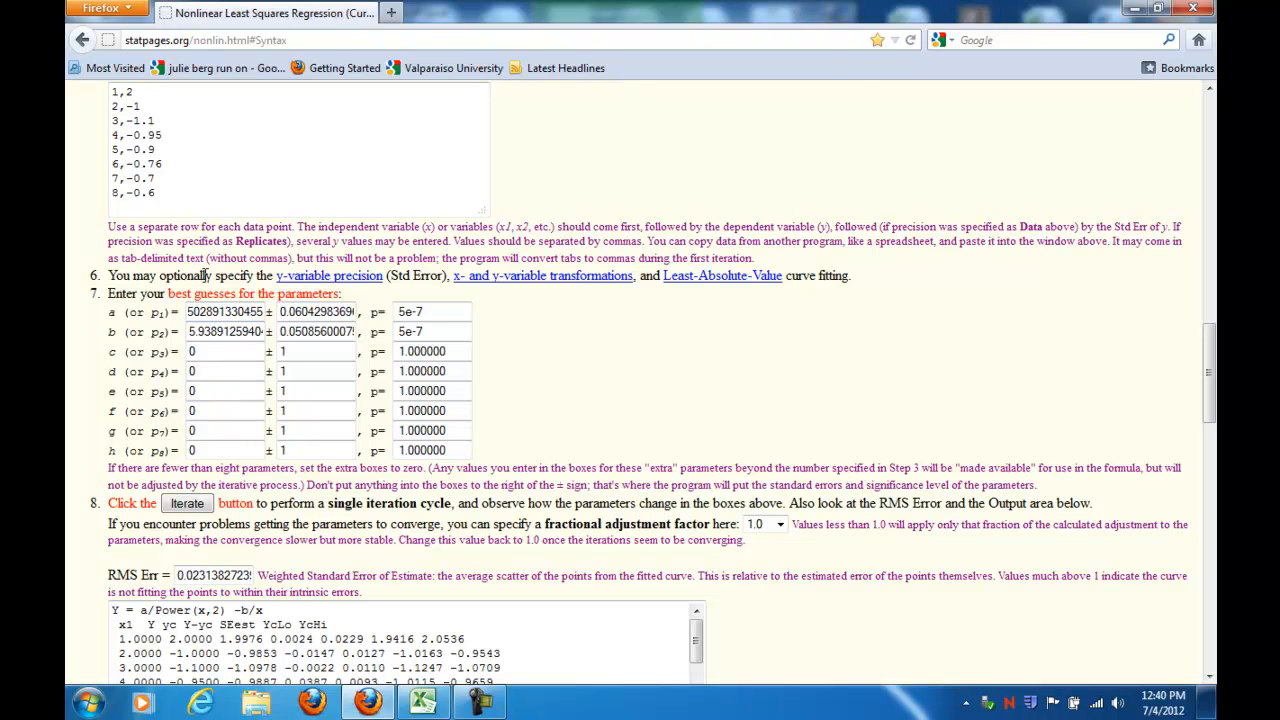
{"action": "left_click", "coordinate": [422, 703]}
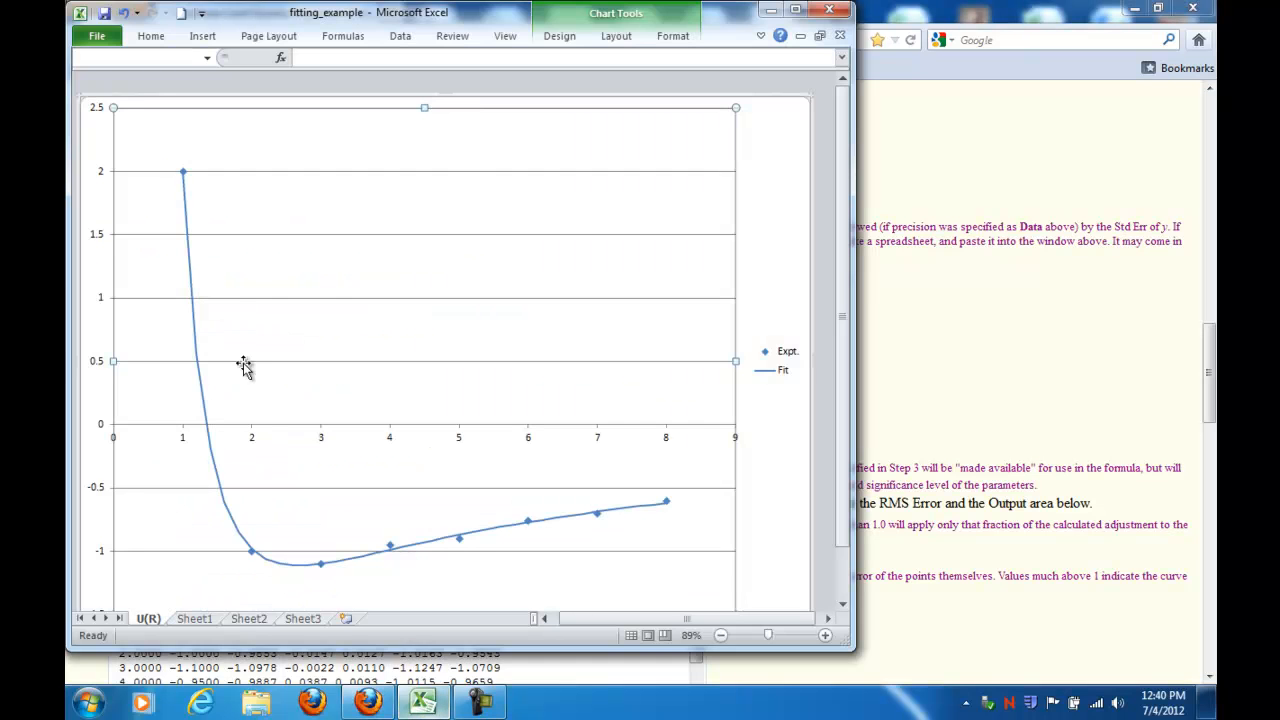